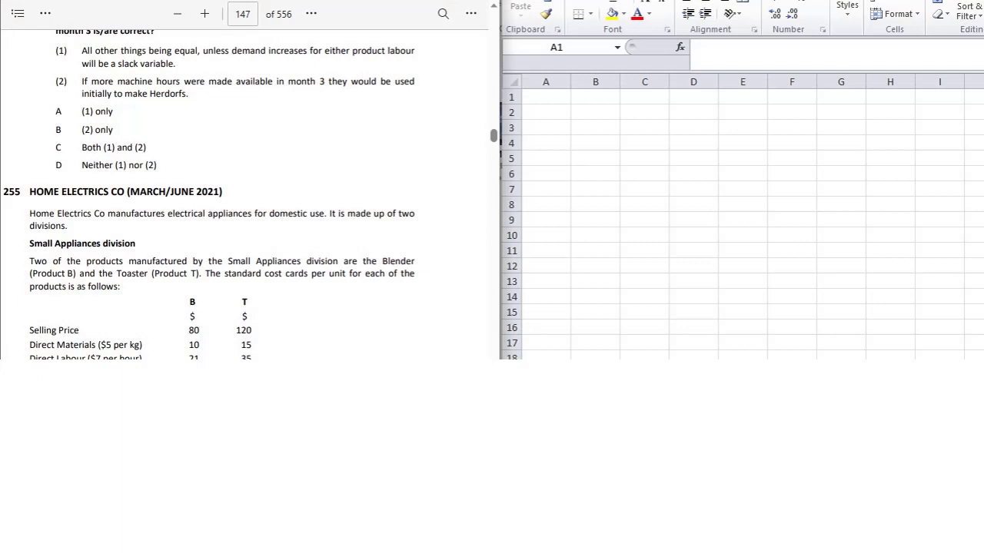
# Read through the Home Electrics Co case, including its cost cards, production constraints and question 1 on Product T.
pyautogui.scroll(-10, 461, 83)
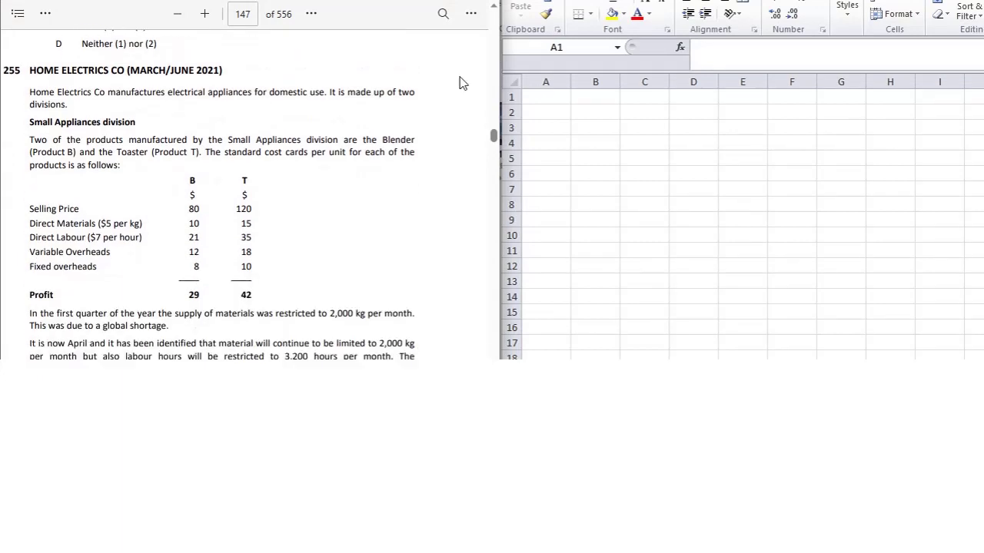
pyautogui.scroll(-5, 461, 83)
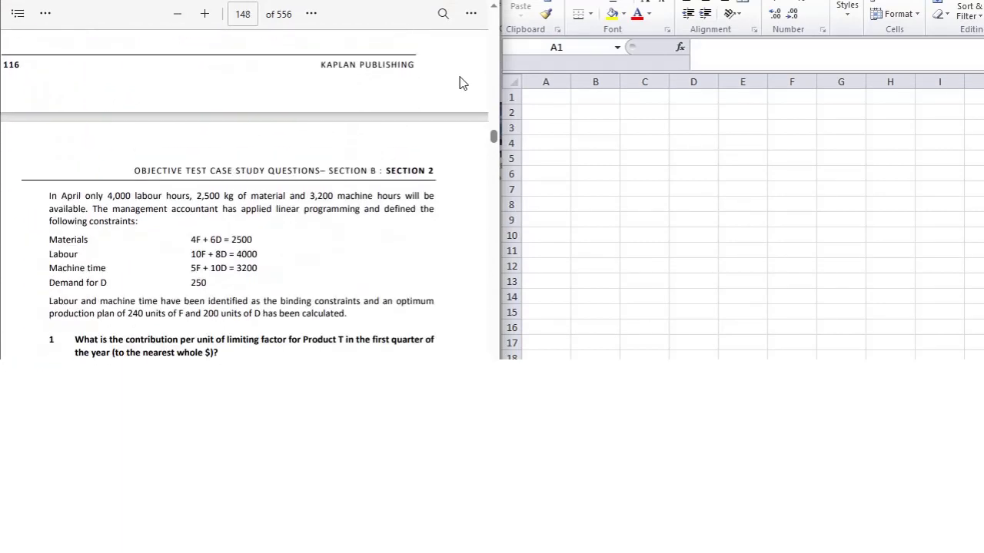
pyautogui.scroll(-3, 461, 83)
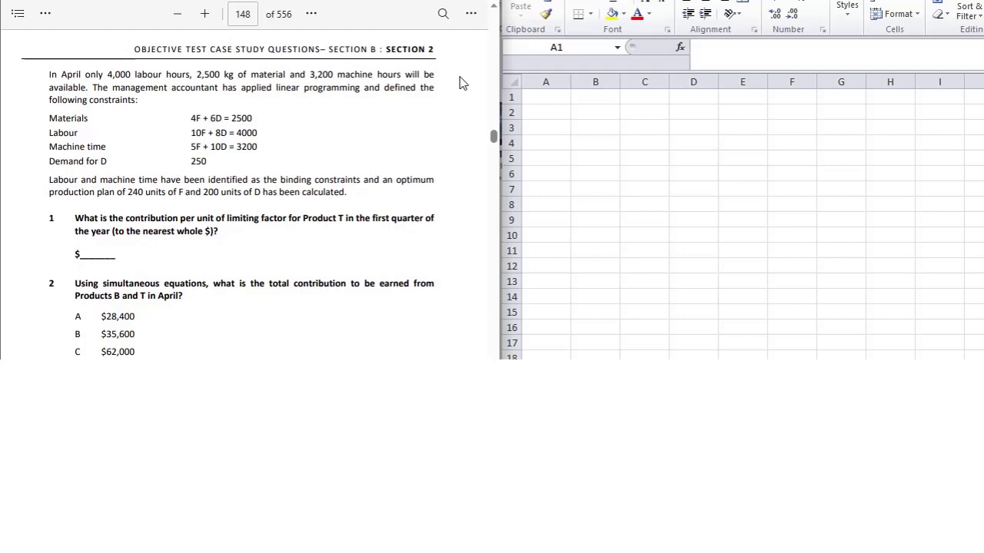
pyautogui.scroll(4, 461, 83)
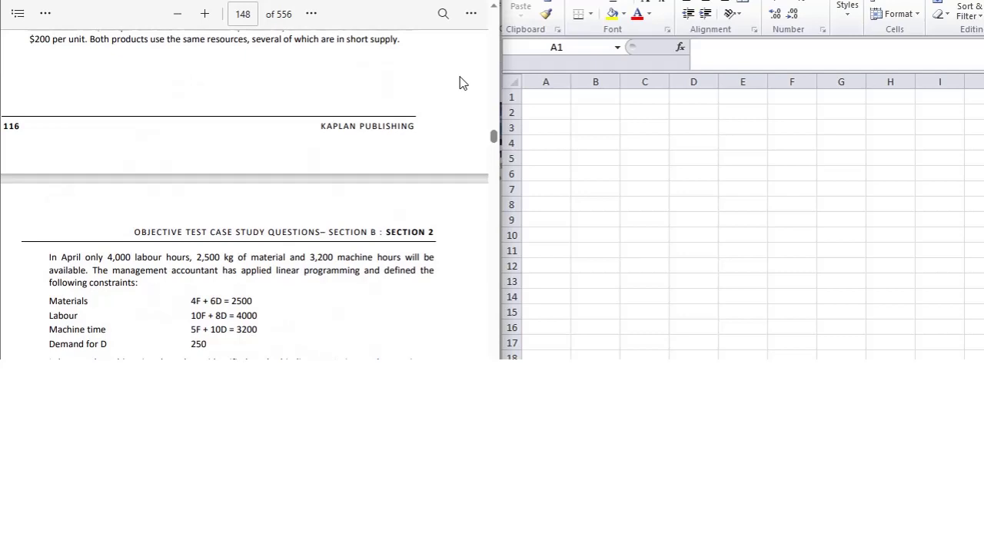
pyautogui.scroll(8, 462, 83)
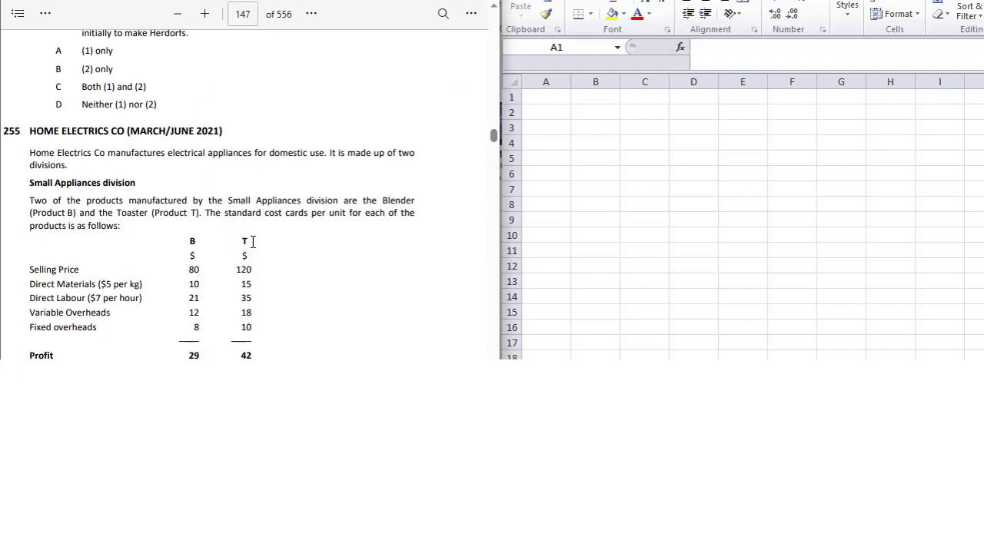
pyautogui.scroll(-15, 253, 241)
pyautogui.scroll(5, 253, 242)
pyautogui.scroll(10, 253, 241)
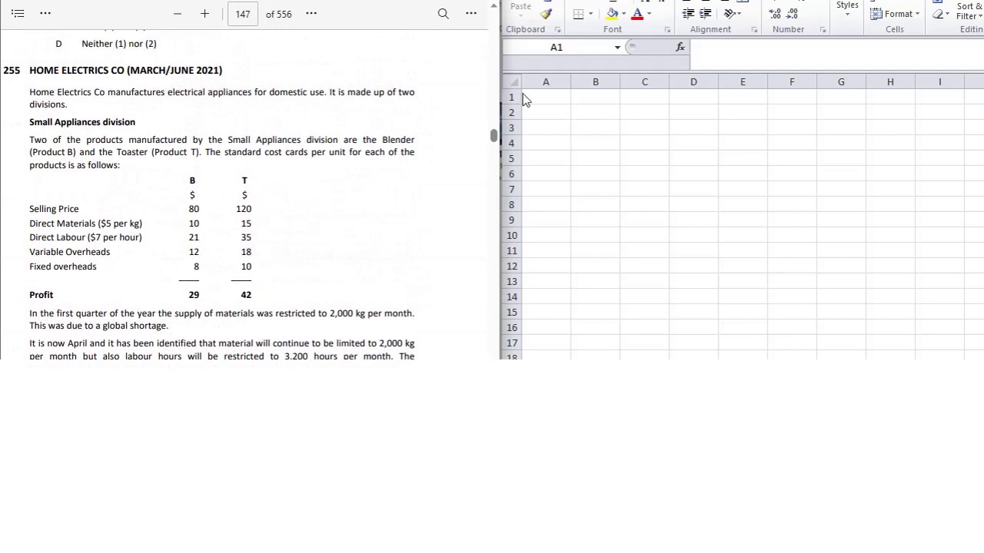
# Enter the heading Q-1 in A1, then label A3 as Product with T in B3.
pyautogui.click(541, 95)
pyautogui.write('Q-1')
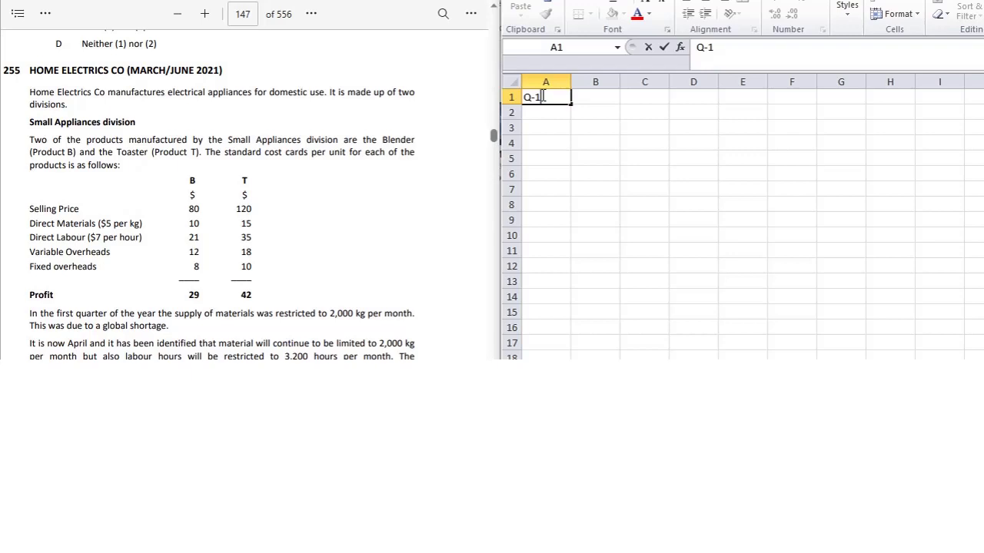
pyautogui.press('Return')
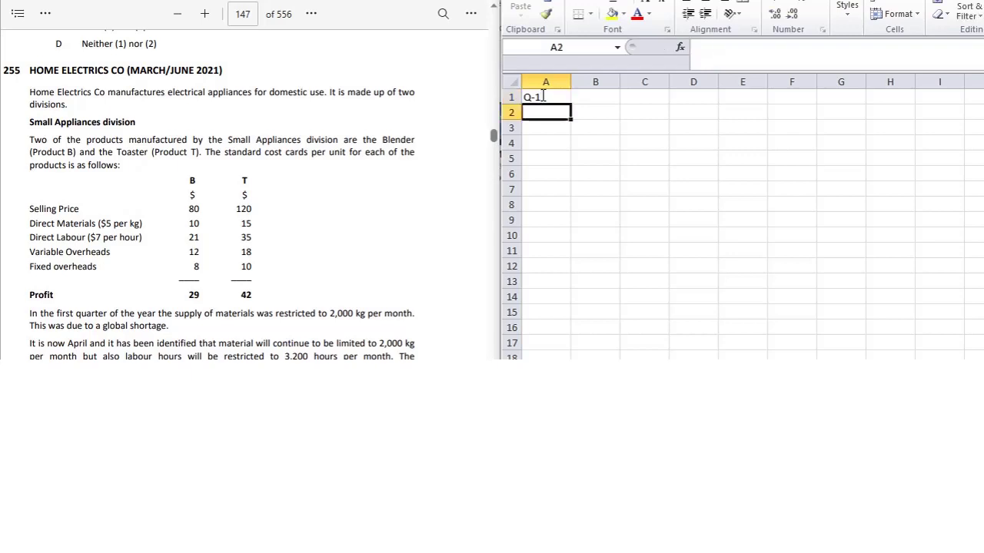
pyautogui.press('Return')
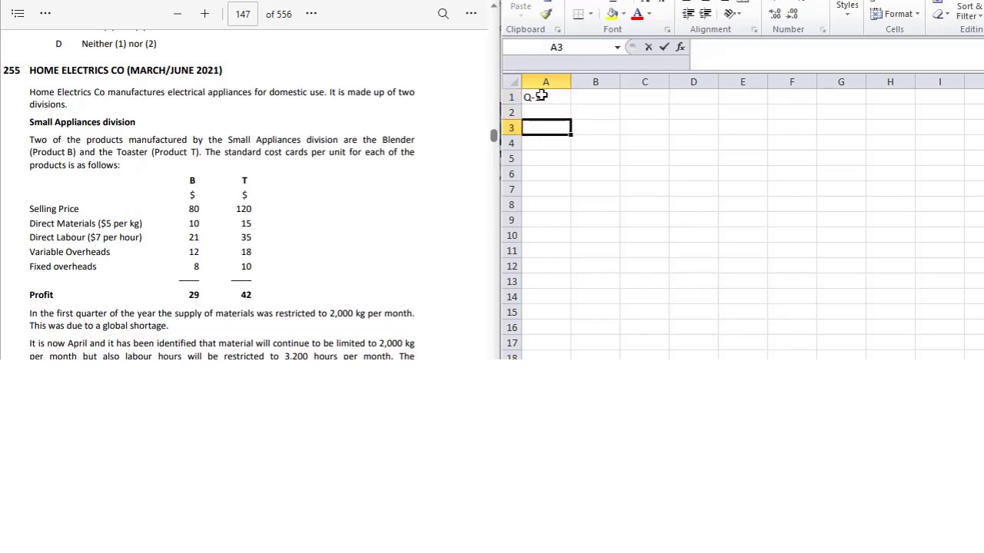
pyautogui.write('Prod')
pyautogui.press('BackSpace')
pyautogui.write('duct')
pyautogui.press('Tab')
pyautogui.write('T')
pyautogui.press('Return')
pyautogui.press('Return')
# Enter SP with 120 in row 5 and list the cost labels DM, DL, VOH and FOH in A6:A9.
pyautogui.write('SP')
pyautogui.press('Tab')
pyautogui.write('120')
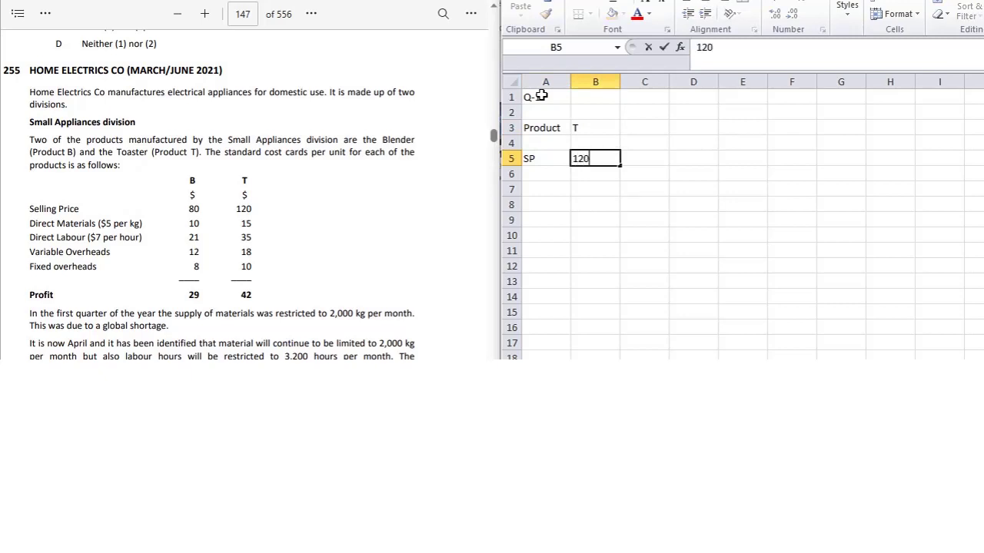
pyautogui.press('Return')
pyautogui.write('DM')
pyautogui.press('Return')
pyautogui.write('DL')
pyautogui.press('Return')
pyautogui.write('VOH')
pyautogui.press('Return')
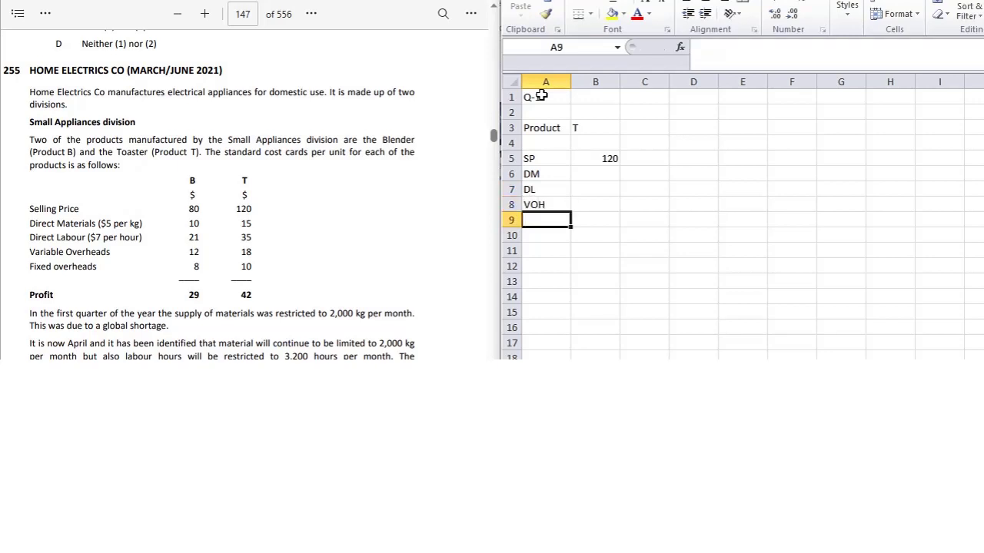
pyautogui.write('FOH')
# Enter Product T's costs: 15 for DM in B6 and 35 for DL in B7.
pyautogui.press('Tab')
pyautogui.press('Up')
pyautogui.press('Up')
pyautogui.press('Up')
pyautogui.write('15')
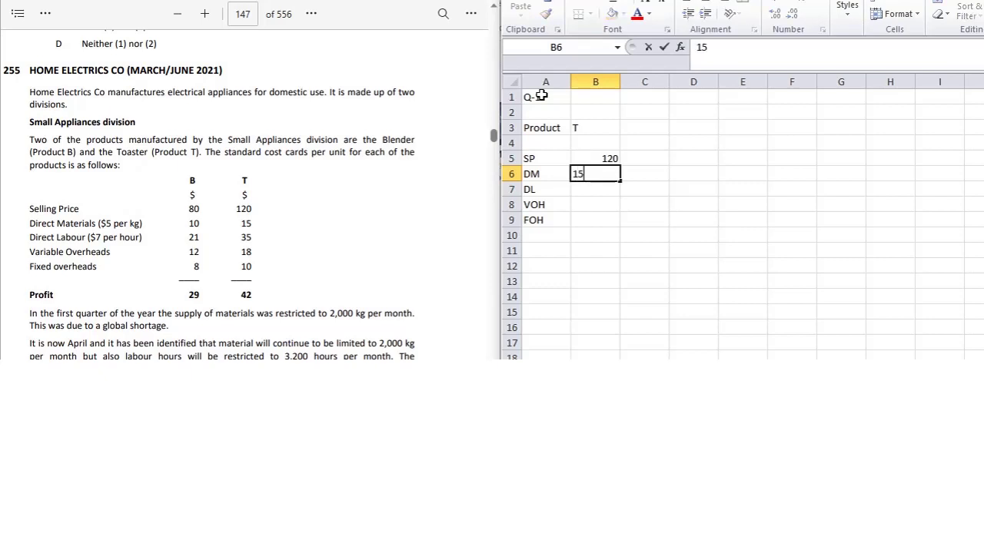
pyautogui.press('Return')
pyautogui.write('35')
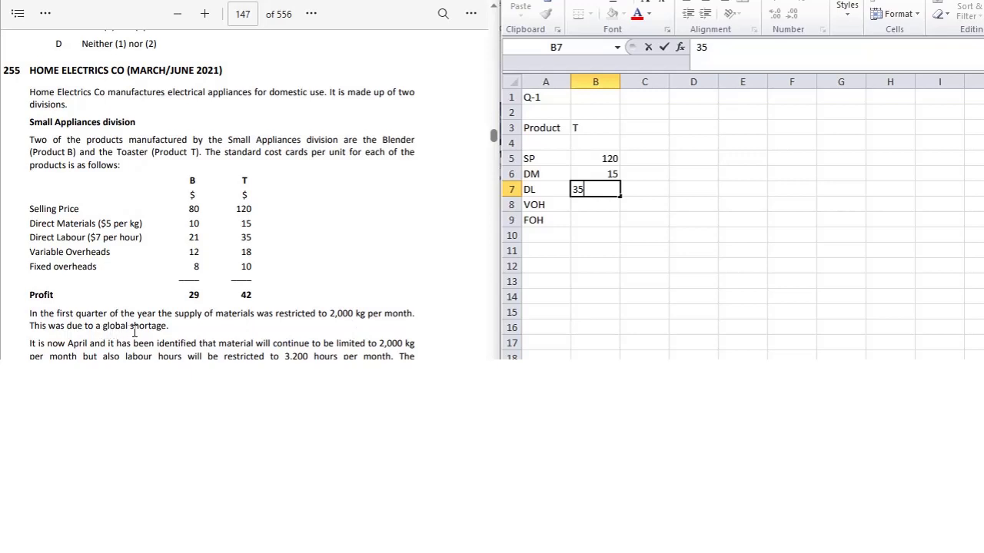
pyautogui.click(200, 323)
pyautogui.scroll(-1, 200, 323)
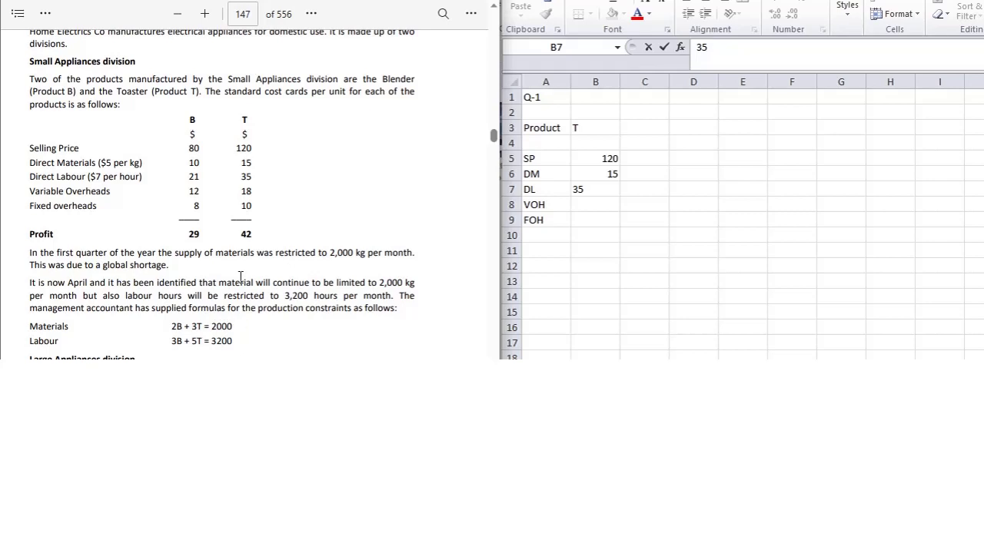
pyautogui.scroll(3, 241, 276)
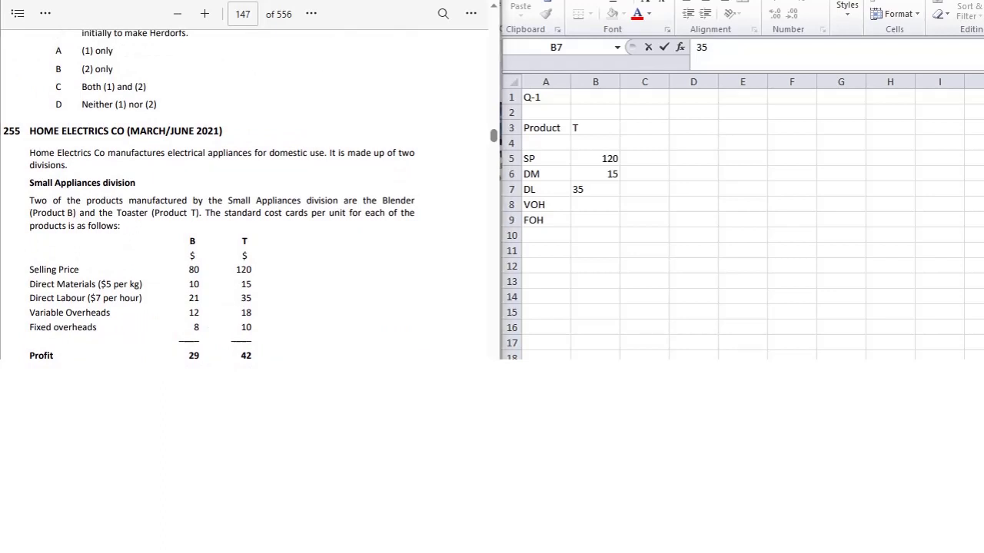
pyautogui.click(595, 420)
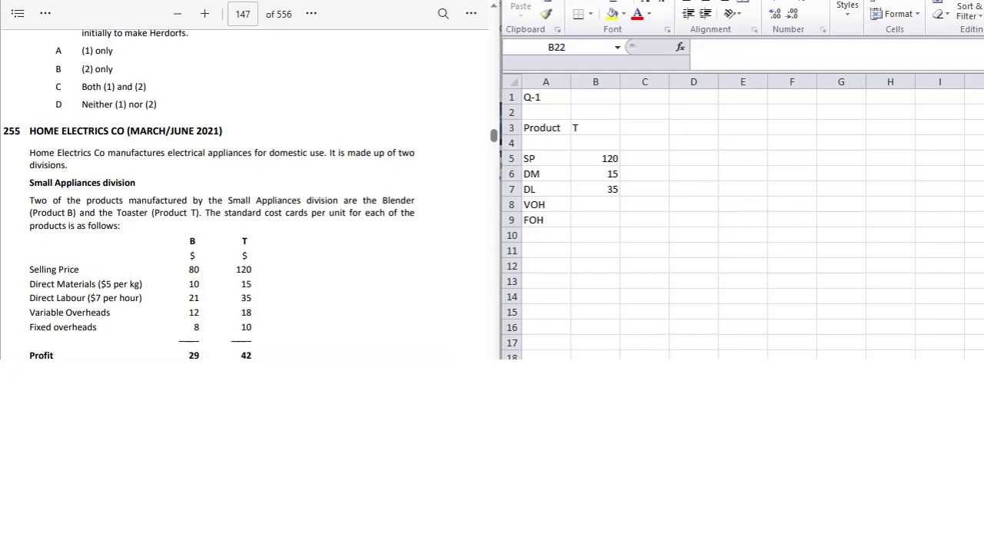
# Review question 1's wording against the first-quarter supply restriction and the cost card for Product T.
pyautogui.scroll(-6, 399, 286)
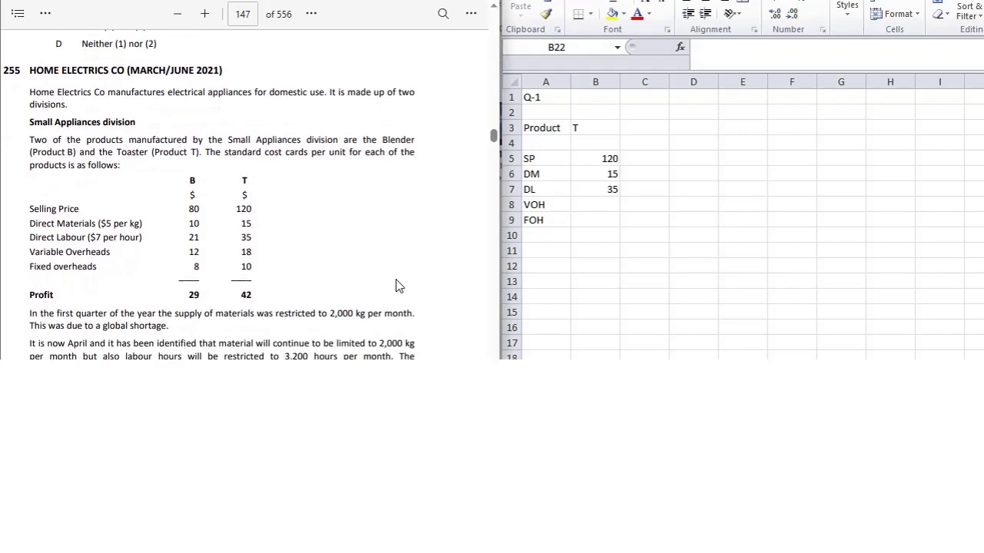
pyautogui.scroll(-5, 399, 286)
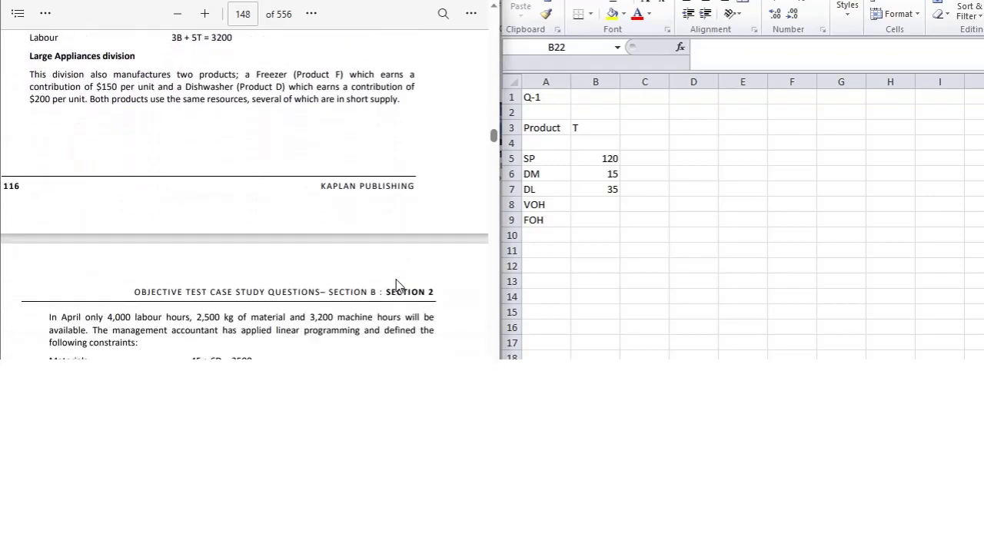
pyautogui.scroll(3, 397, 285)
pyautogui.scroll(-8, 398, 285)
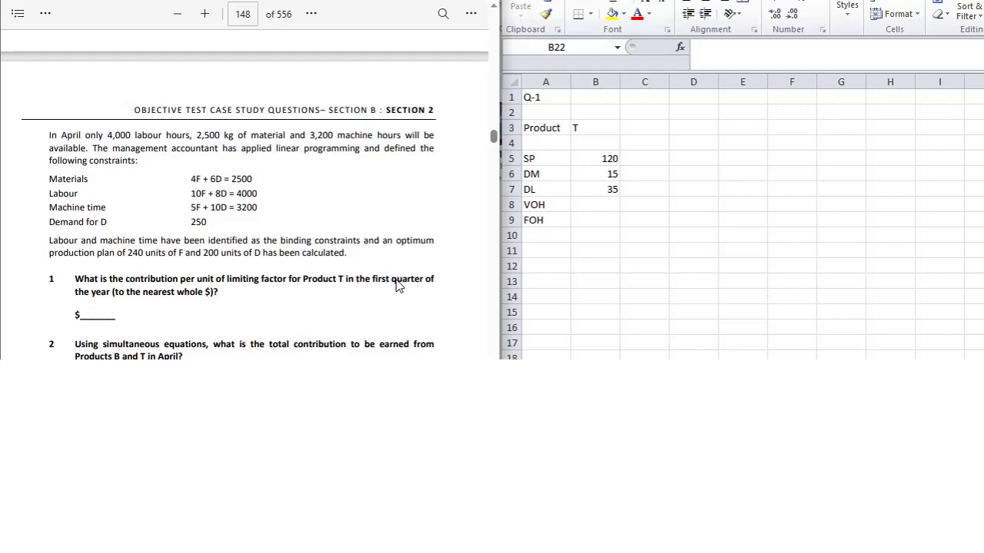
pyautogui.scroll(-2, 398, 285)
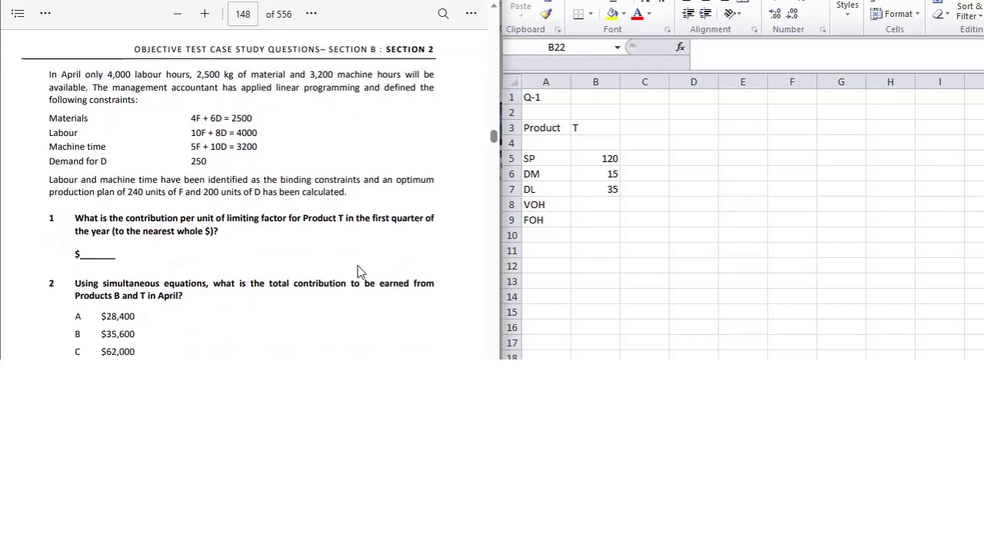
pyautogui.scroll(2, 398, 240)
pyautogui.scroll(9, 397, 240)
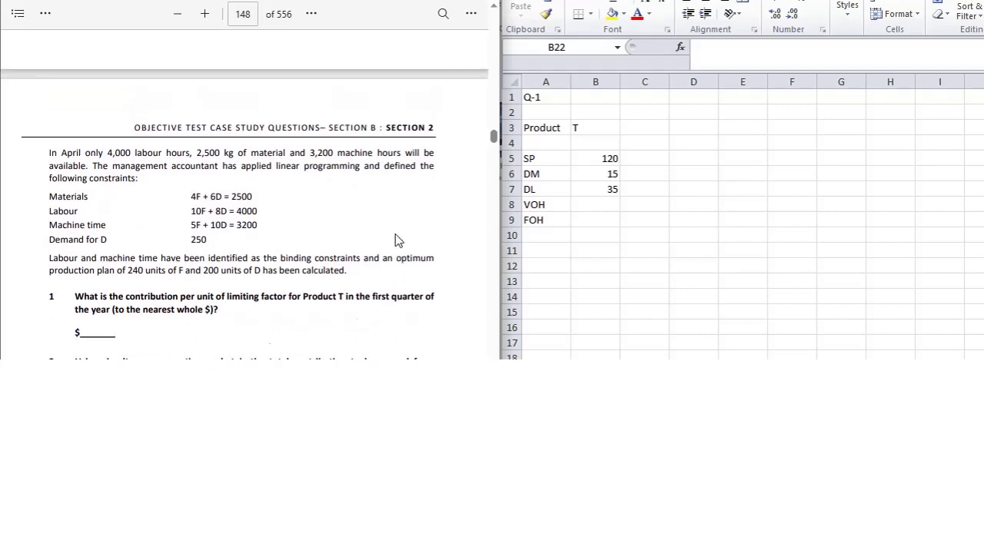
pyautogui.scroll(-10, 397, 240)
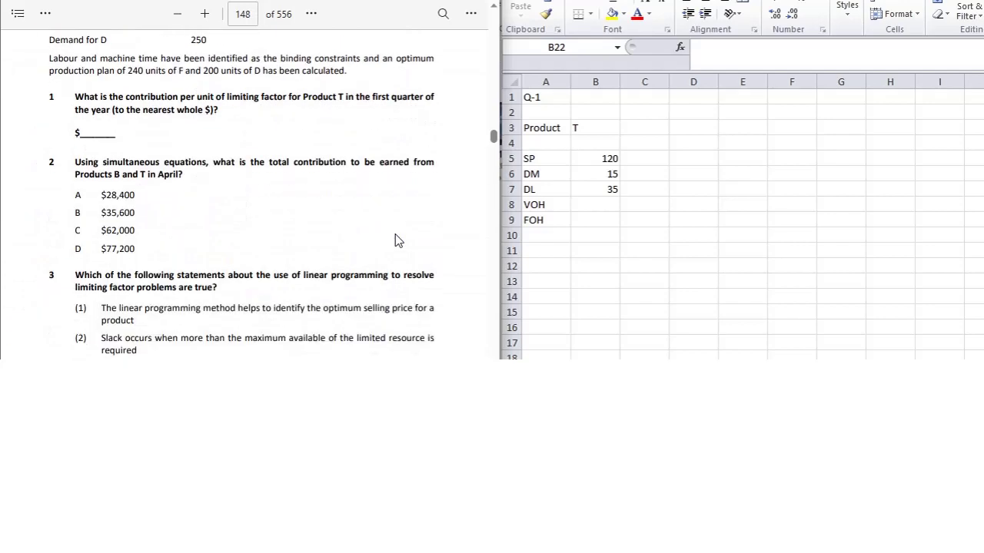
pyautogui.scroll(8, 395, 240)
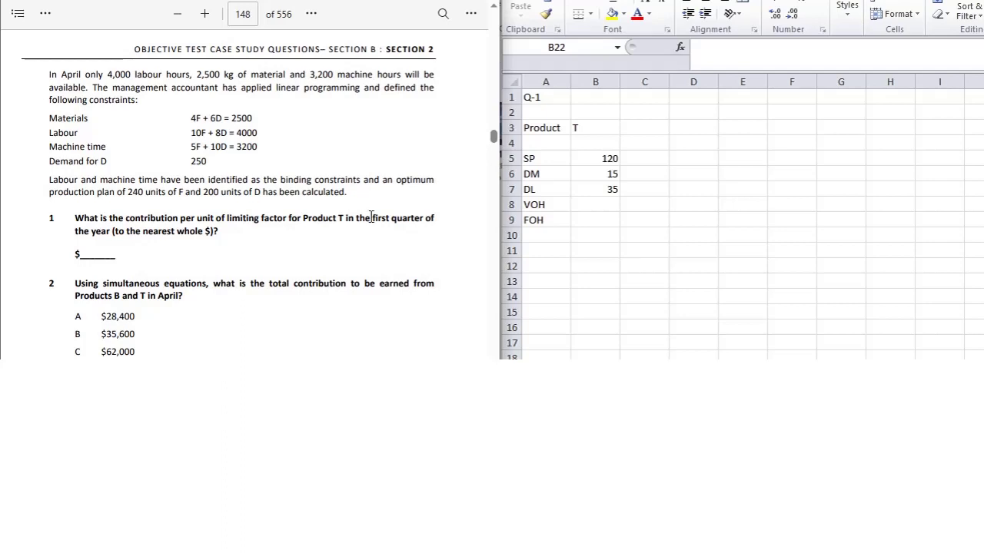
pyautogui.doubleClick(376, 219)
pyautogui.click(392, 245)
pyautogui.scroll(2, 393, 246)
pyautogui.scroll(10, 392, 250)
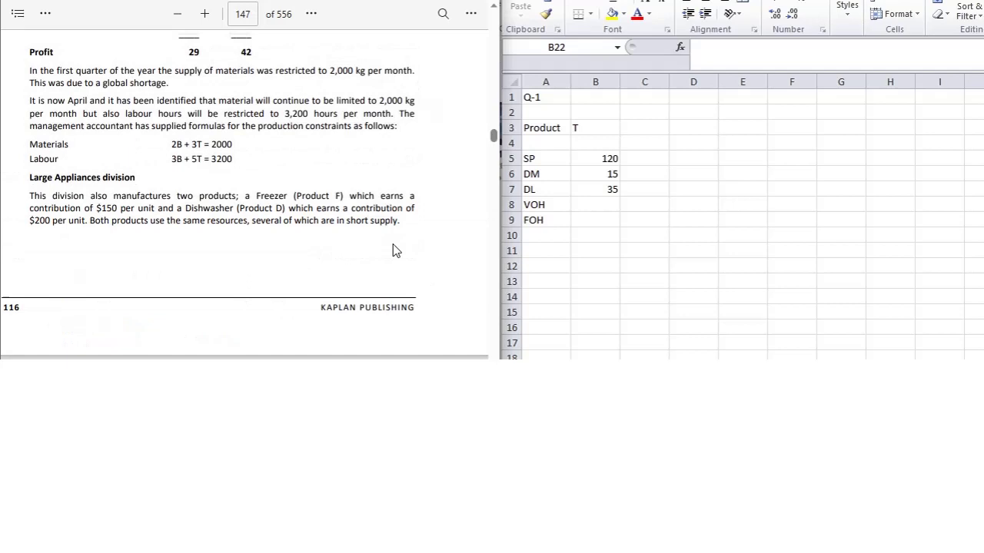
pyautogui.scroll(3, 393, 251)
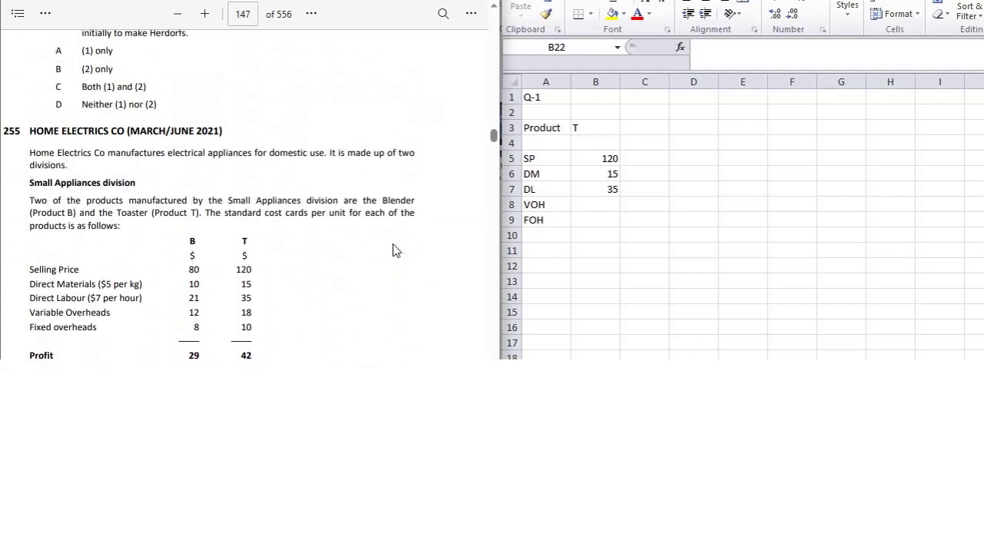
pyautogui.scroll(-3, 393, 250)
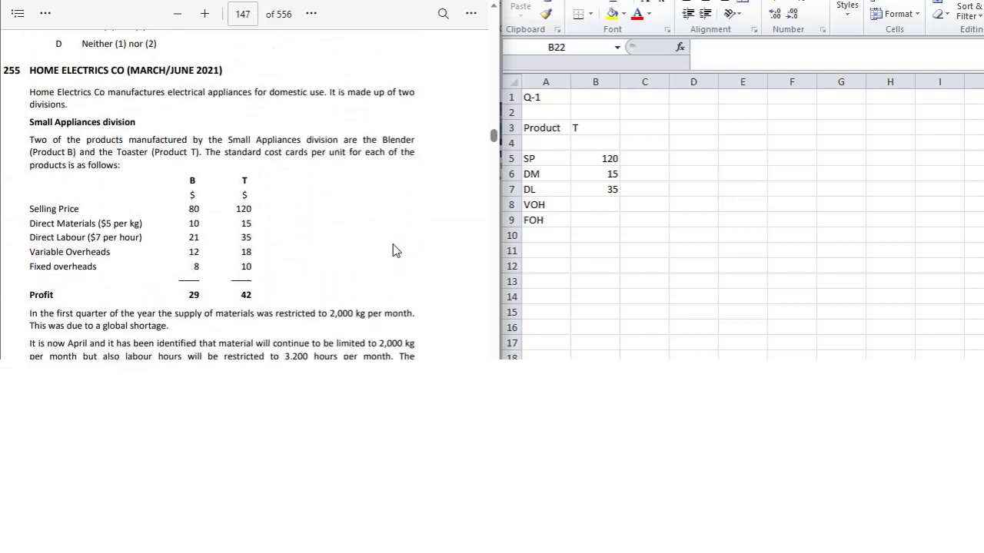
pyautogui.scroll(-5, 392, 251)
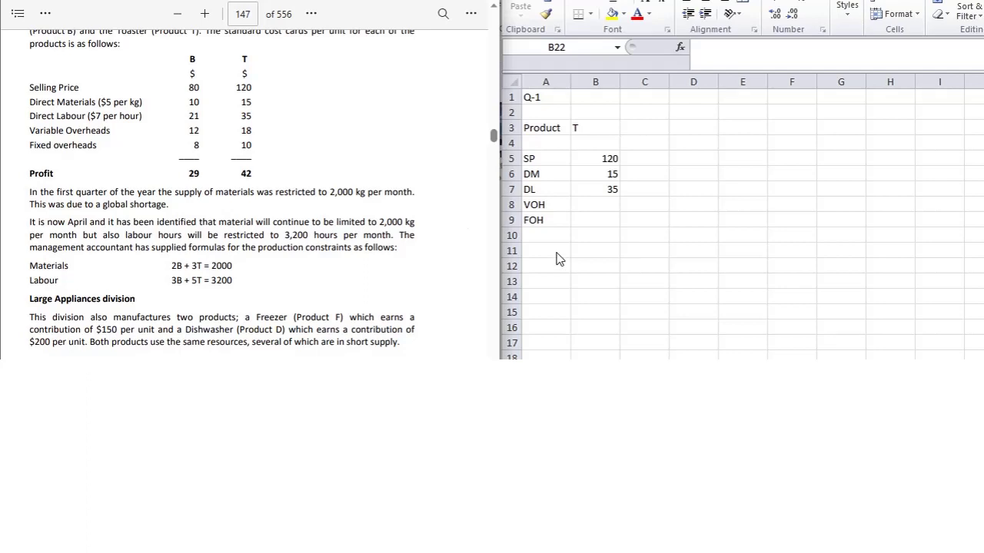
# Relabel A9 as Contribution and enter 18 for VOH in B8.
pyautogui.click(592, 214)
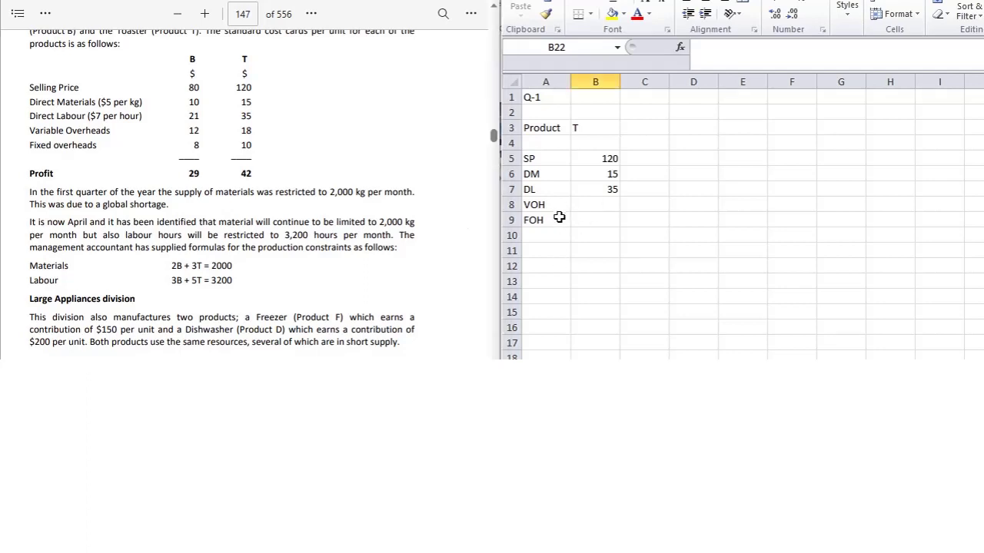
pyautogui.click(557, 219)
pyautogui.write('C')
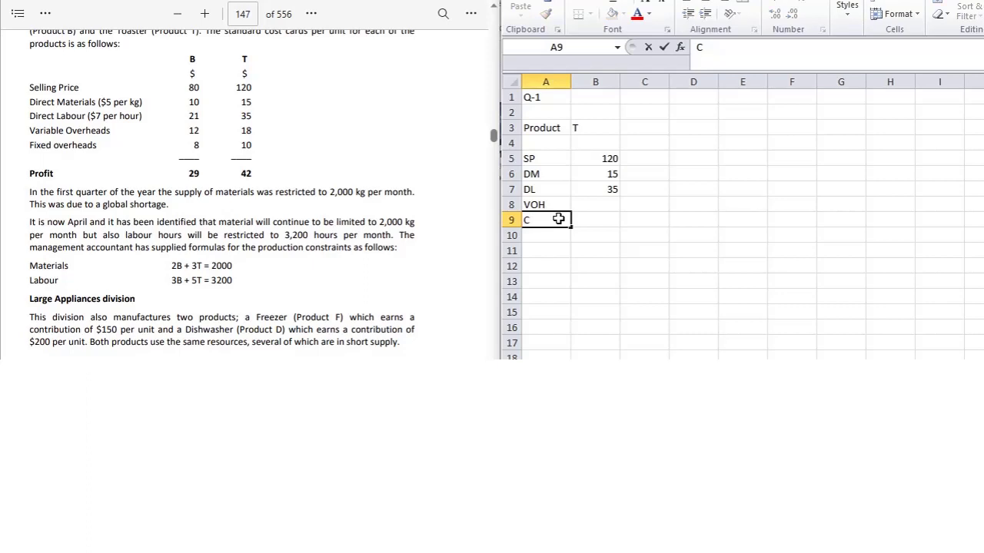
pyautogui.write('ontribution')
pyautogui.press('Up')
pyautogui.press('Right')
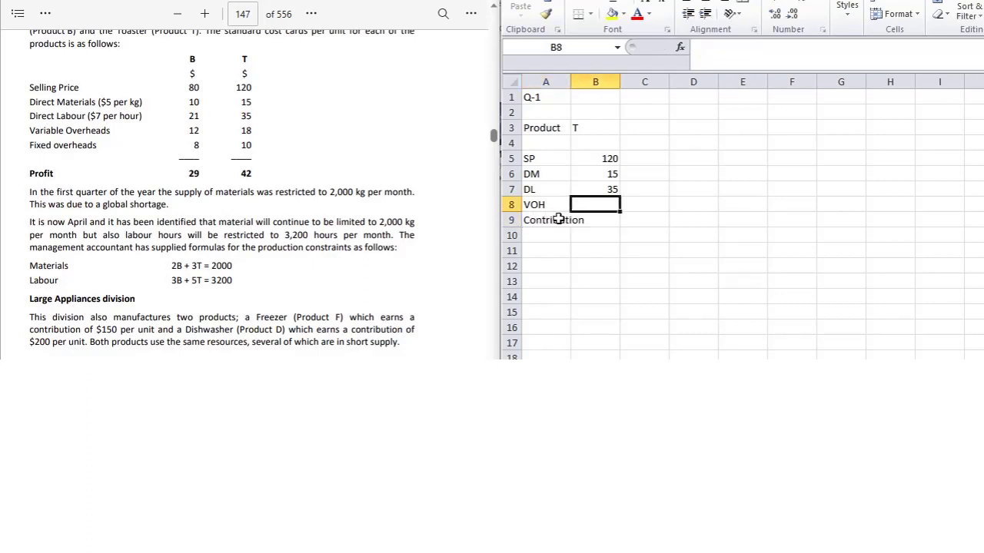
pyautogui.write('18')
pyautogui.press('Return')
# Calculate Product T's contribution in B9 with the formula =B5-B6-B7-B8.
pyautogui.write('=')
pyautogui.press('Up')
pyautogui.press('Up')
pyautogui.press('Up')
pyautogui.press('Up')
pyautogui.write('-')
pyautogui.press('Up')
pyautogui.press('Up')
pyautogui.press('Up')
pyautogui.write('-')
pyautogui.press('Up')
pyautogui.press('Up')
pyautogui.write('-')
pyautogui.press('Up')
pyautogui.press('Return')
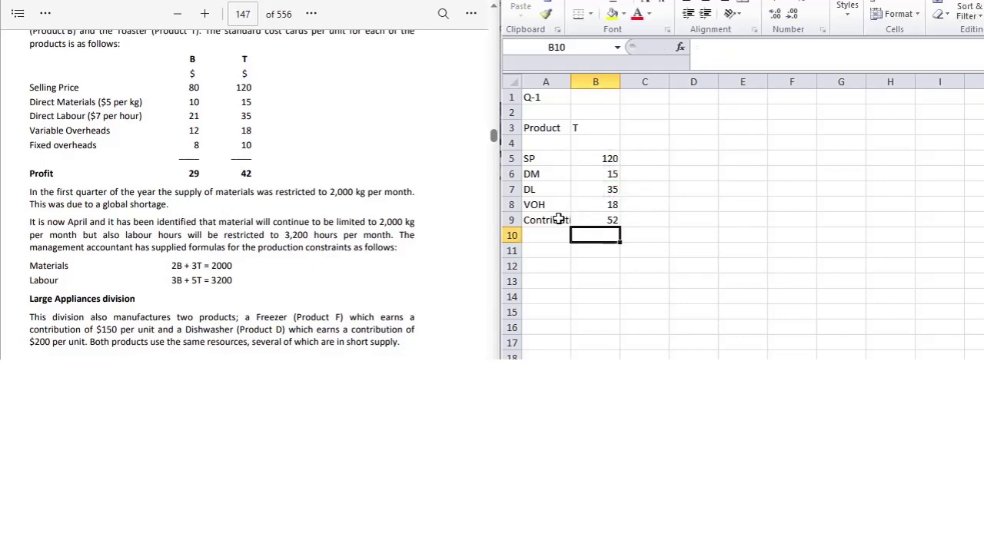
# Make the Contribution label and its value in A9:B9 bold.
pyautogui.press('Up')
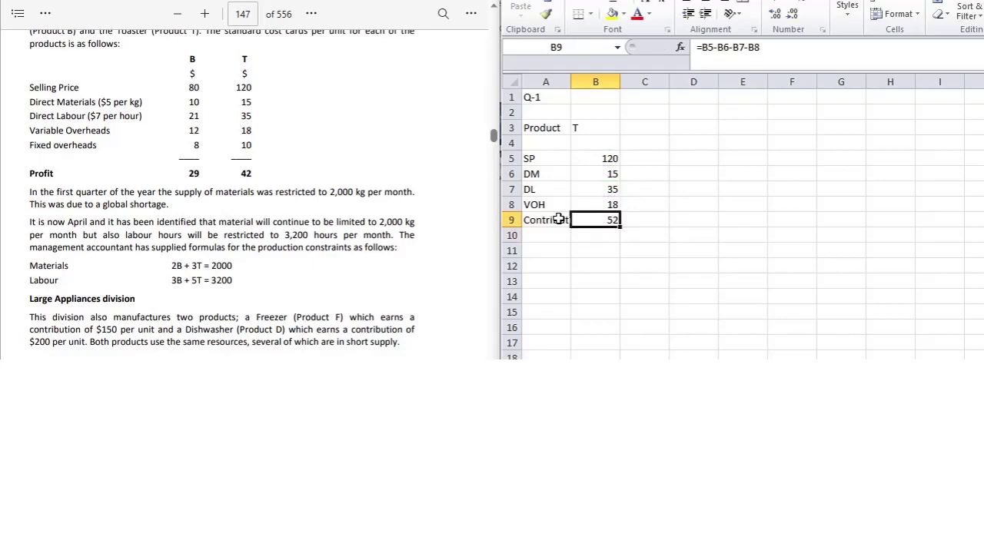
pyautogui.hotkey('shift', 'Left')
pyautogui.hotkey('ctrl', 'b')
# Label A10 as LF and calculate Product T's material usage in B10 with =15/5.
pyautogui.press('Down')
pyautogui.press('Left')
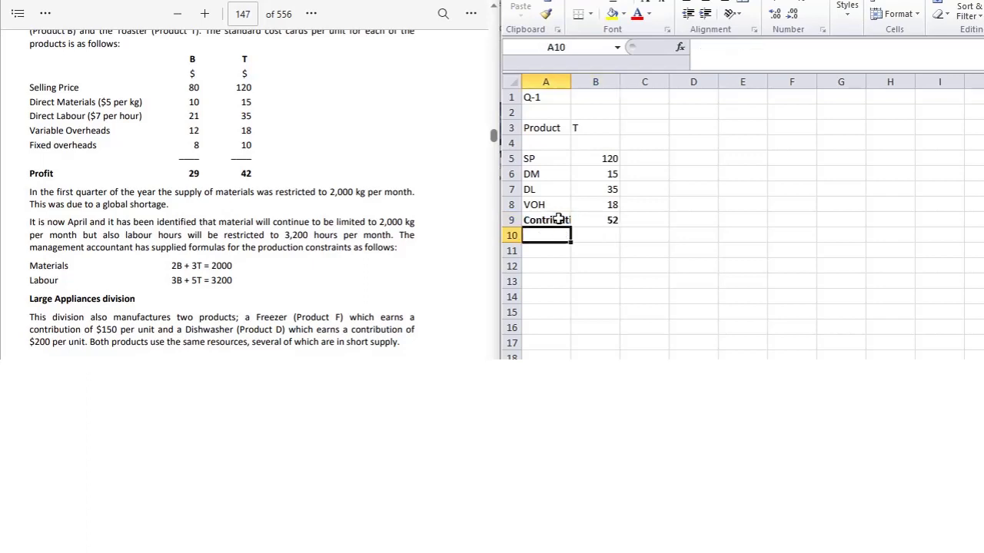
pyautogui.write('LF')
pyautogui.press('Tab')
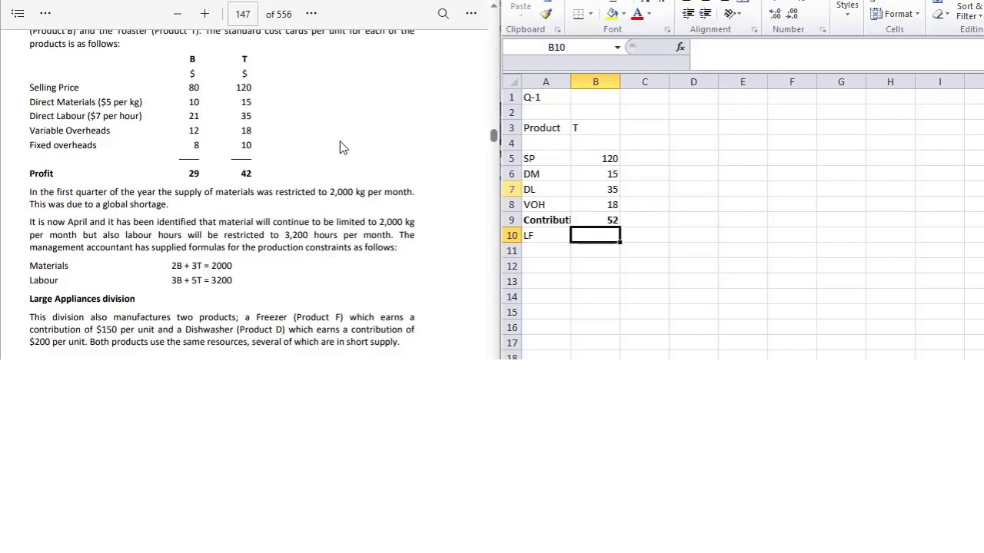
pyautogui.write('=15/5')
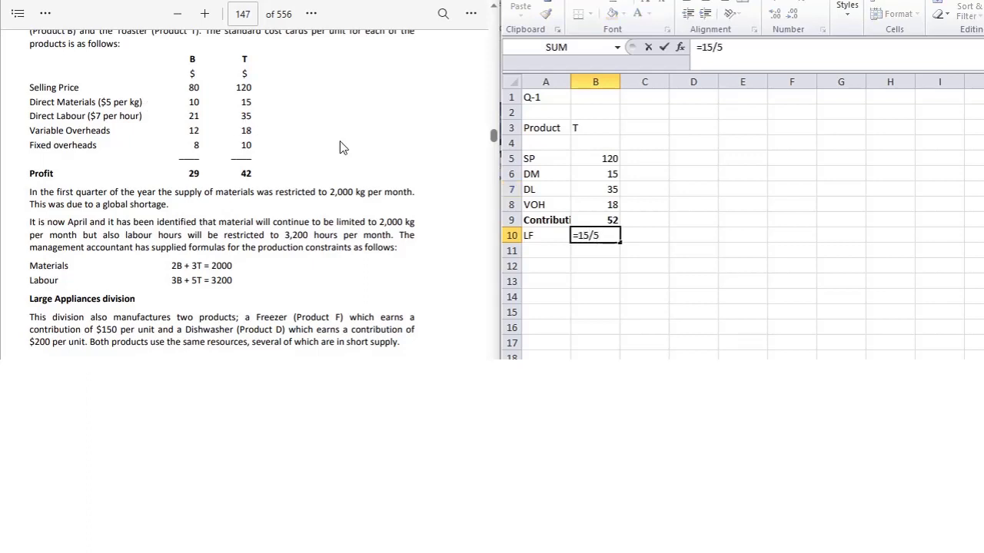
pyautogui.press('Return')
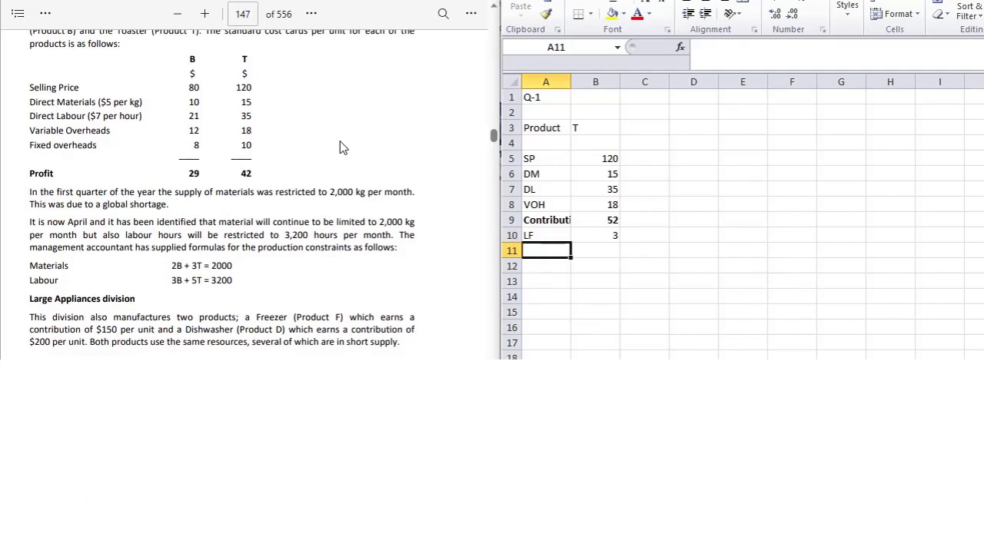
# Label A12 as C/LF and calculate contribution per limiting factor in B12 by dividing B9 by B10.
pyautogui.press('Return')
pyautogui.write('C/LF')
pyautogui.press('Tab')
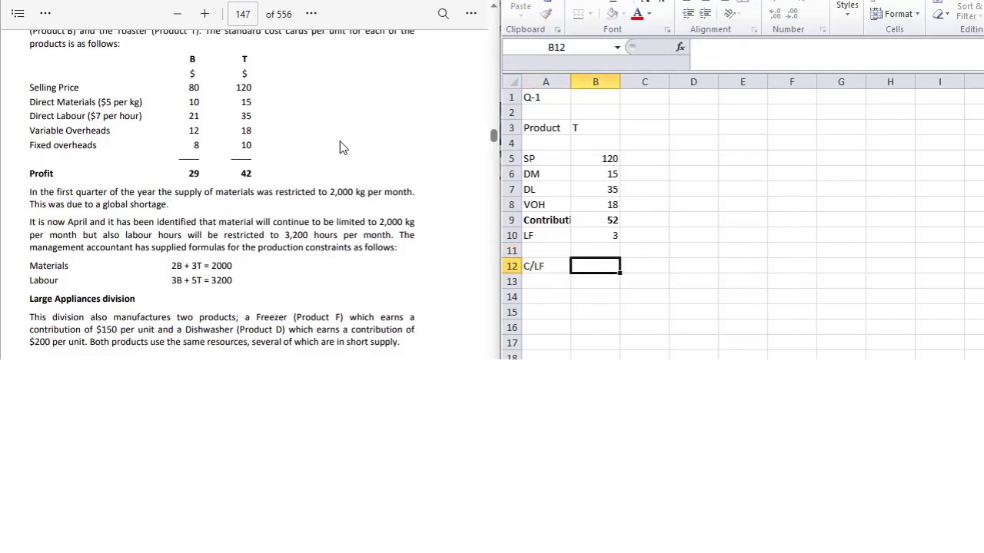
pyautogui.write('=')
pyautogui.press('Up')
pyautogui.press('Up')
pyautogui.press('Up')
pyautogui.write('/')
pyautogui.press('Up')
pyautogui.press('Up')
pyautogui.press('Return')
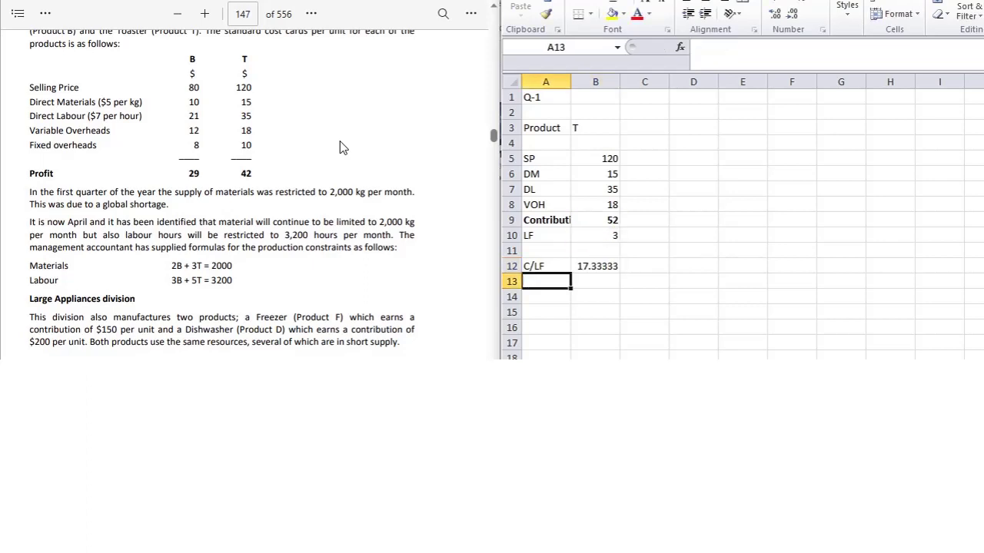
# Check the wording of questions 1 and 2 in the case, and enter the heading Q-2 in A14.
pyautogui.click(307, 111)
pyautogui.scroll(-3, 307, 110)
pyautogui.scroll(-7, 307, 112)
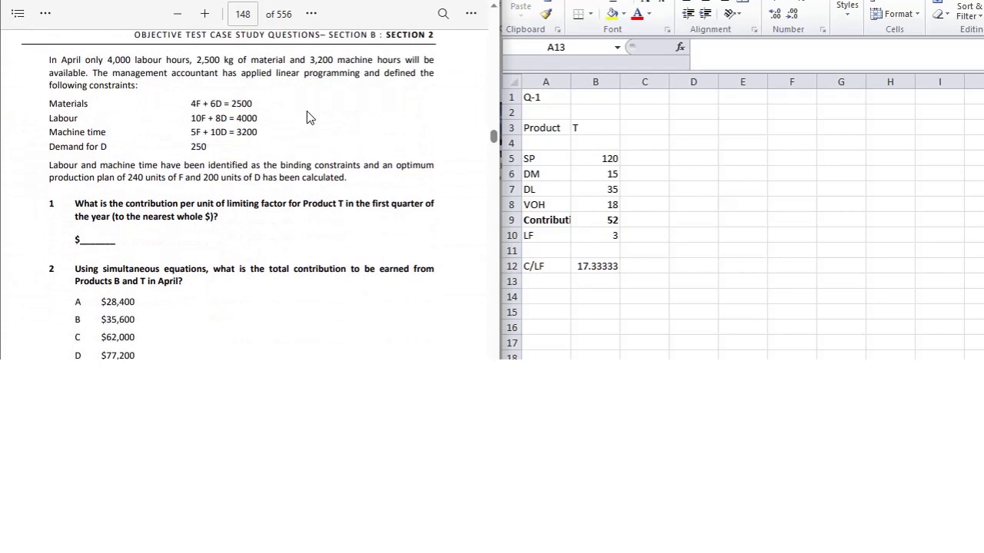
pyautogui.scroll(1, 306, 113)
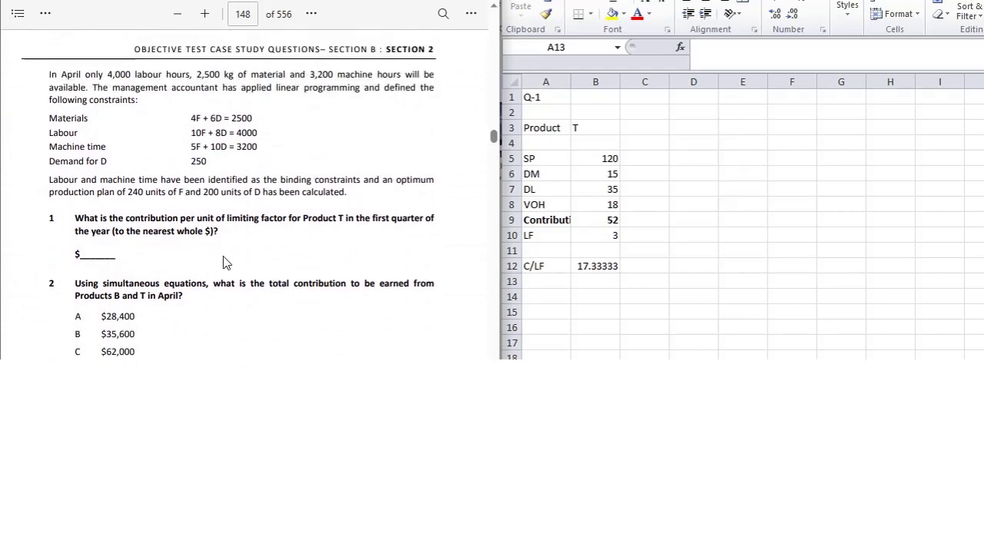
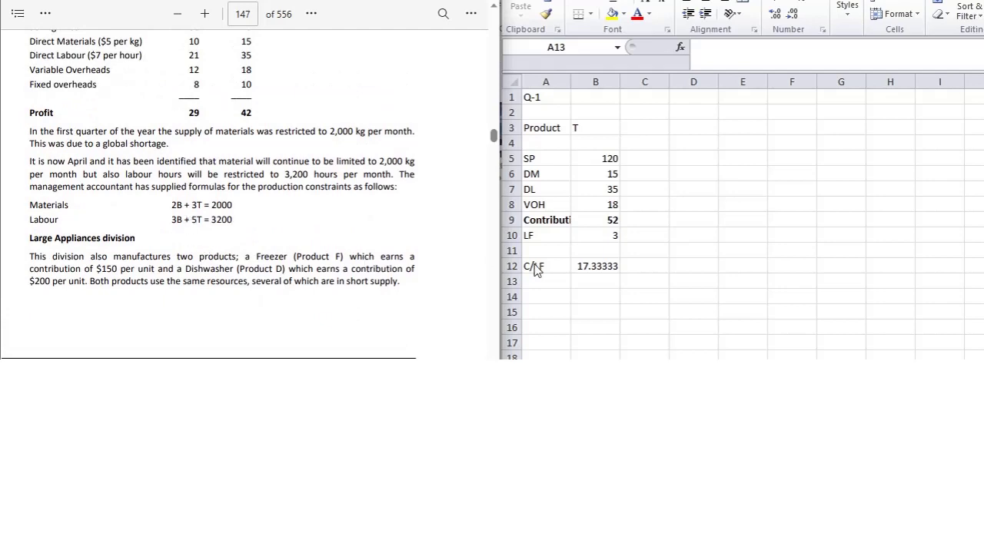
pyautogui.click(554, 291)
pyautogui.click(555, 295)
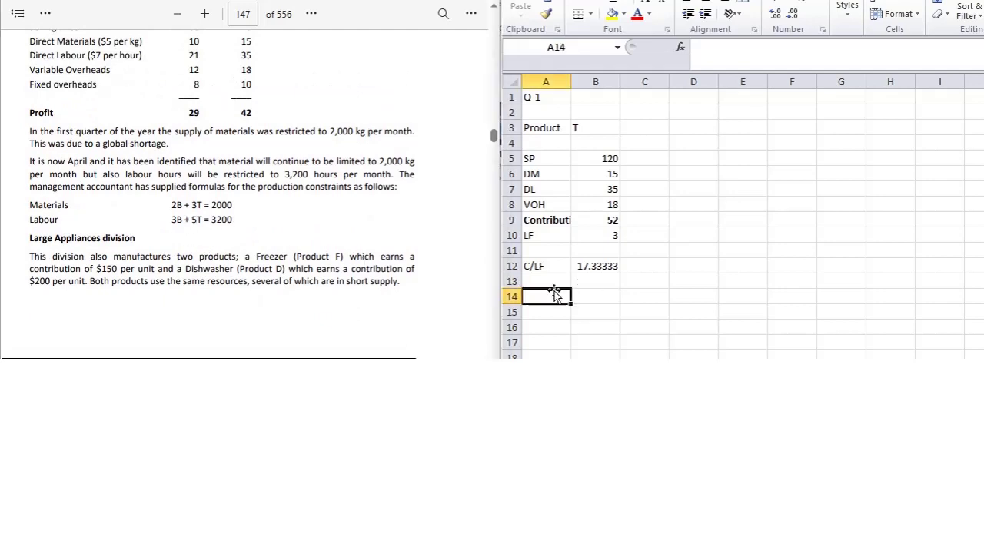
pyautogui.write('Q-2')
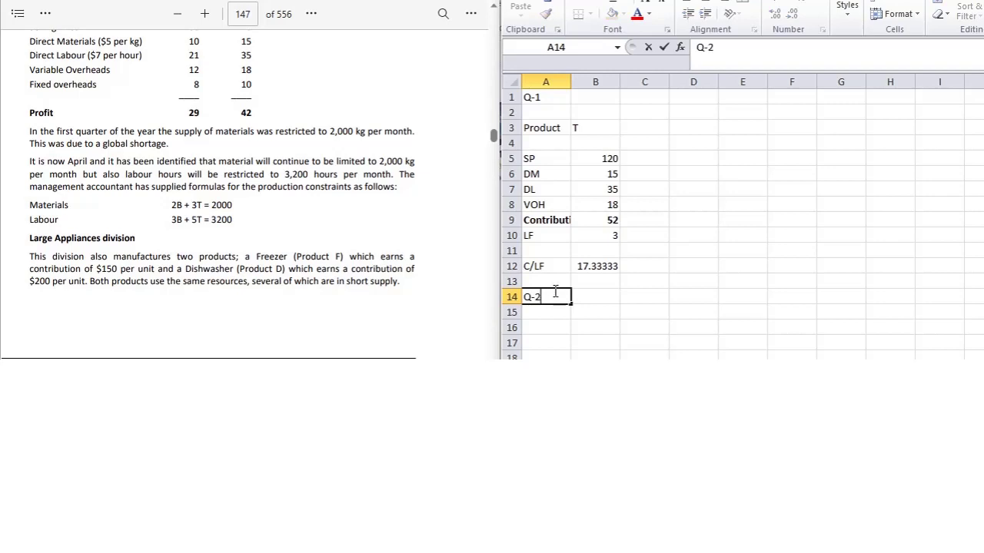
pyautogui.press('Return')
# Clear the leftover workings in column B from B20 downwards.
pyautogui.press('Down')
pyautogui.press('Down')
pyautogui.press('Down')
pyautogui.press('Down')
pyautogui.press('Right')
pyautogui.press('Down')
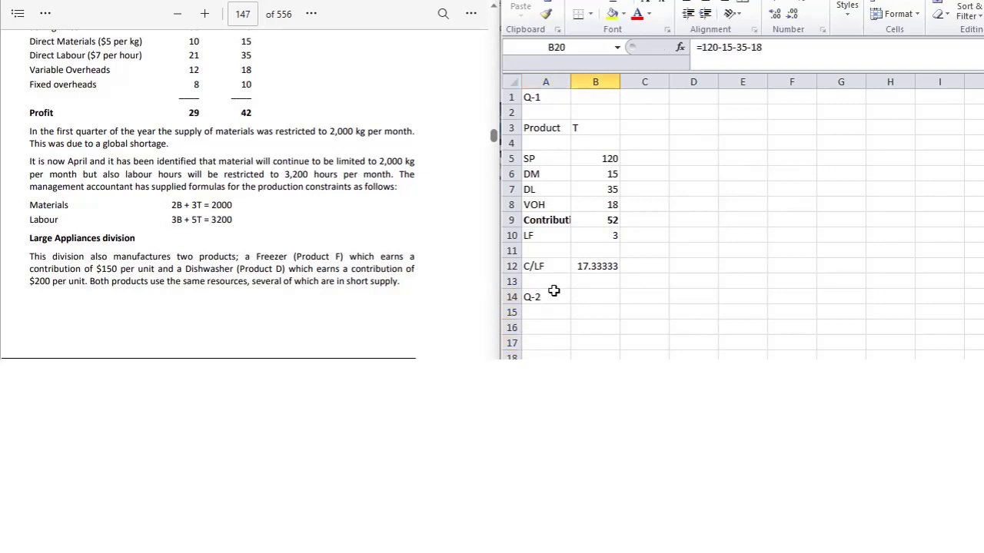
pyautogui.hotkey('shift', 'Down')
pyautogui.press('Down')
pyautogui.press('Up')
pyautogui.press('Up')
pyautogui.press('Up')
pyautogui.press('Up')
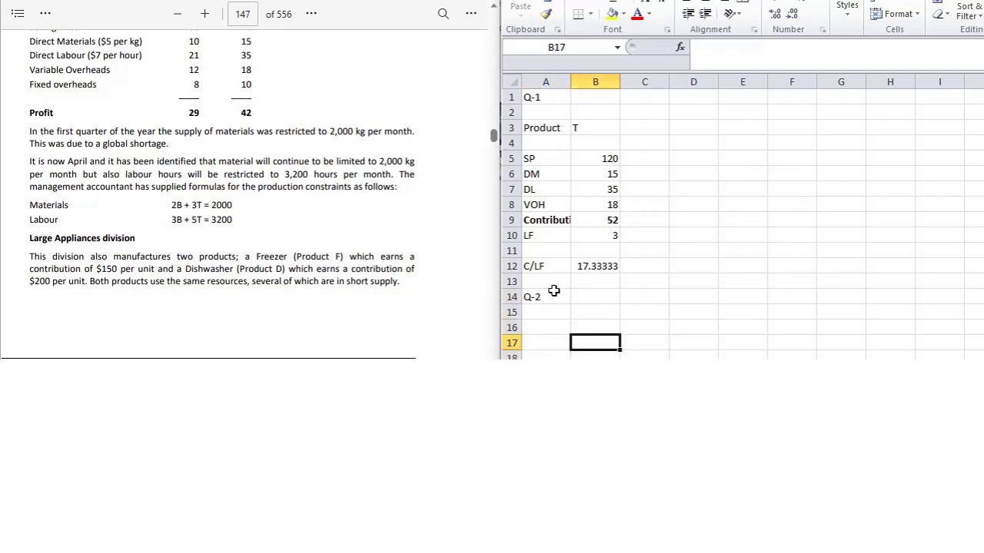
# Check the cells beneath the Q-2 heading, down to about row 35, for other leftover entries.
pyautogui.press('Left')
pyautogui.press('Down')
pyautogui.press('Down')
pyautogui.press('Down')
pyautogui.press('Down')
pyautogui.press('Down')
pyautogui.press('Down')
pyautogui.press('Down')
pyautogui.press('Down')
pyautogui.press('Down')
pyautogui.press('Down')
pyautogui.press('Down')
pyautogui.press('Down')
pyautogui.press('Down')
pyautogui.press('Down')
pyautogui.press('Down')
pyautogui.press('Down')
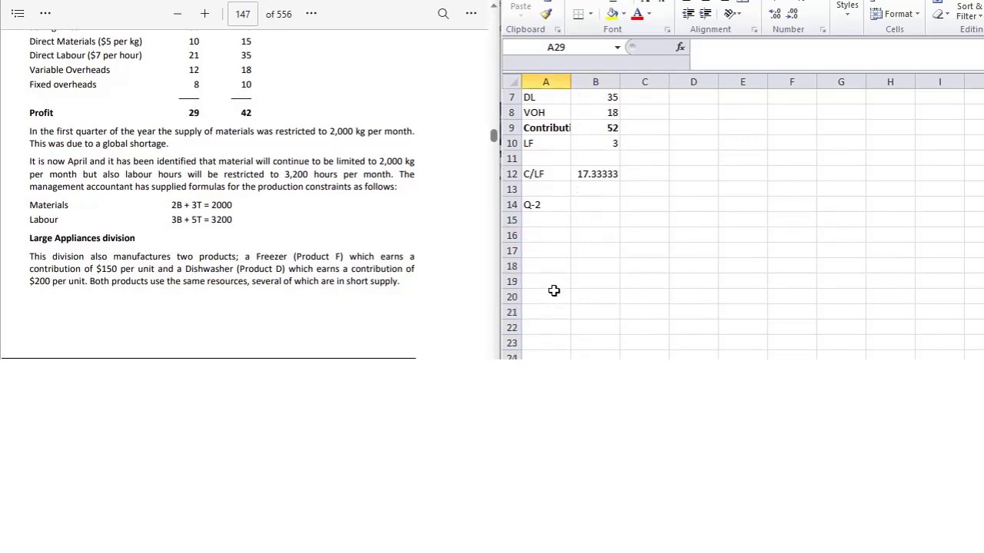
pyautogui.press('Up')
pyautogui.press('Up')
pyautogui.press('Up')
pyautogui.press('Up')
pyautogui.press('Up')
pyautogui.press('Up')
pyautogui.press('Up')
pyautogui.press('Up')
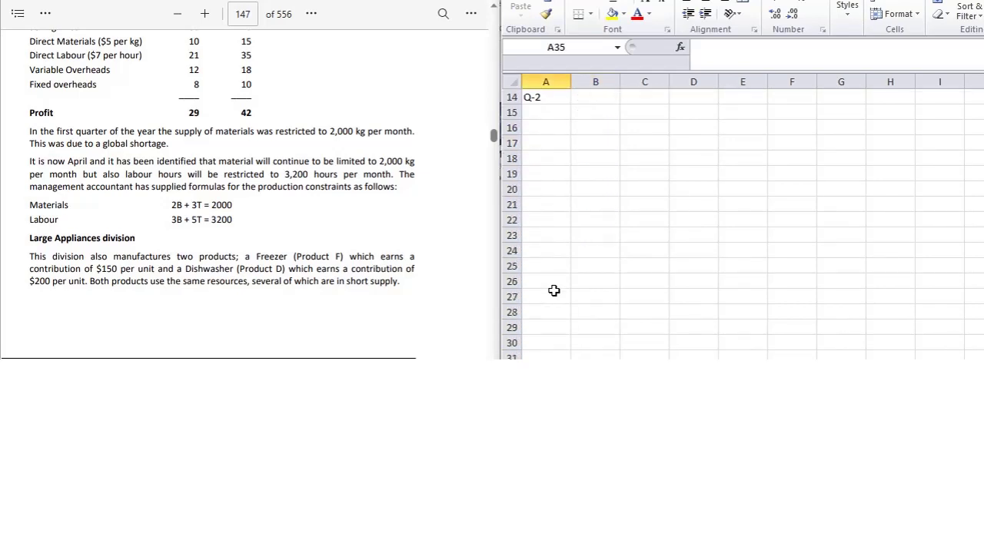
pyautogui.press('Up')
pyautogui.press('Up')
pyautogui.press('Up')
pyautogui.press('Up')
pyautogui.press('Up')
pyautogui.press('Up')
pyautogui.press('Up')
pyautogui.press('Up')
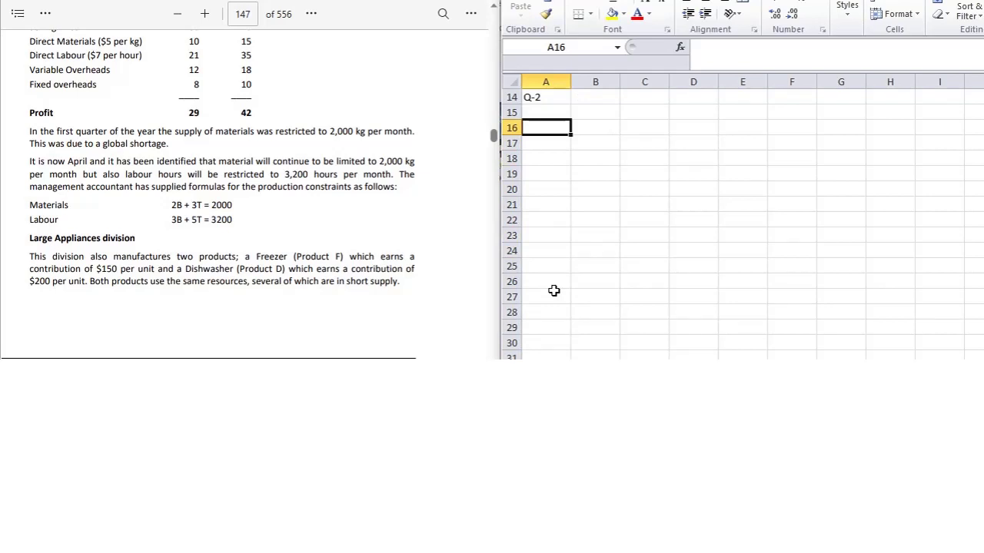
# Enter the materials constraint 2B+3T = with 2000 in row 16 and the labour constraint 3B+5T= with 3200 in row 17.
pyautogui.write('2B')
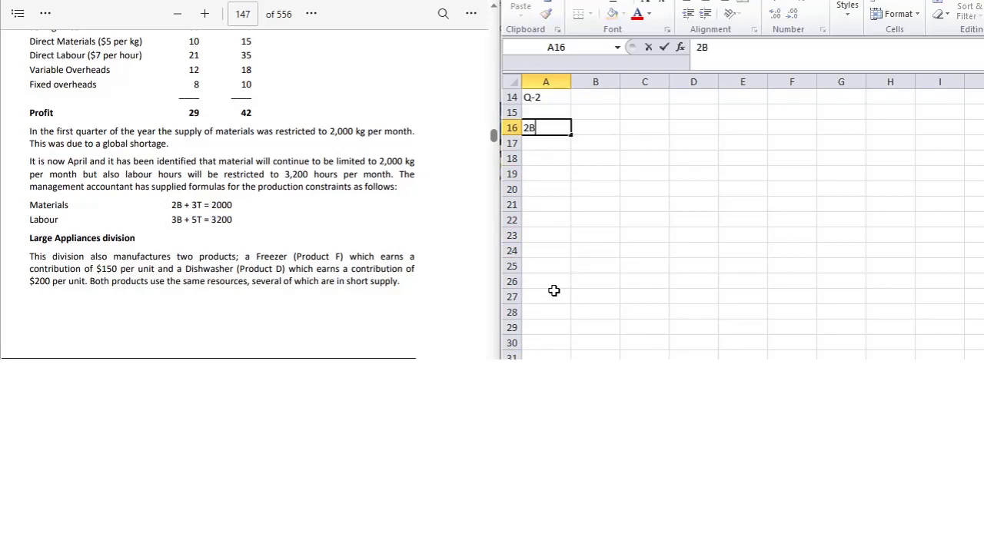
pyautogui.write('+3T =')
pyautogui.press('Tab')
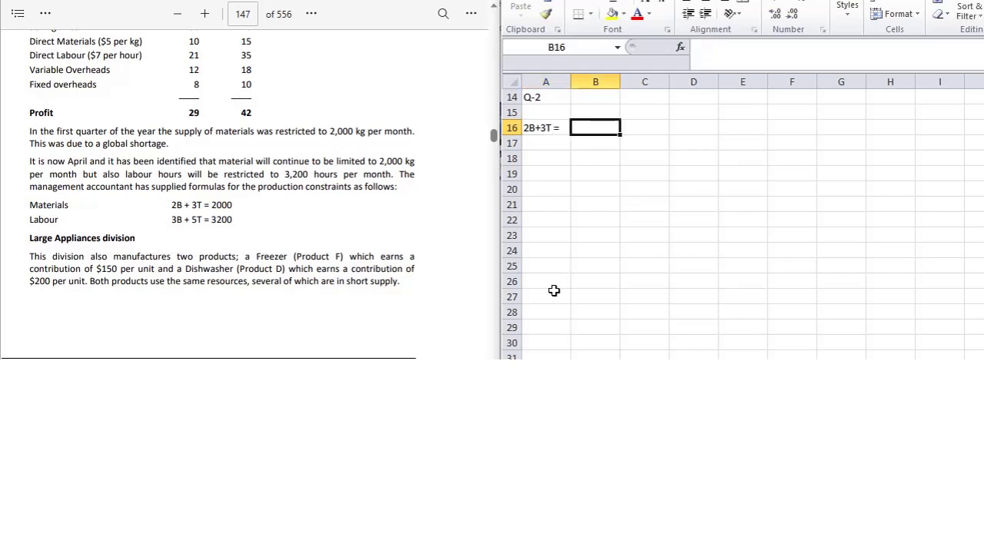
pyautogui.write('2000')
pyautogui.press('Return')
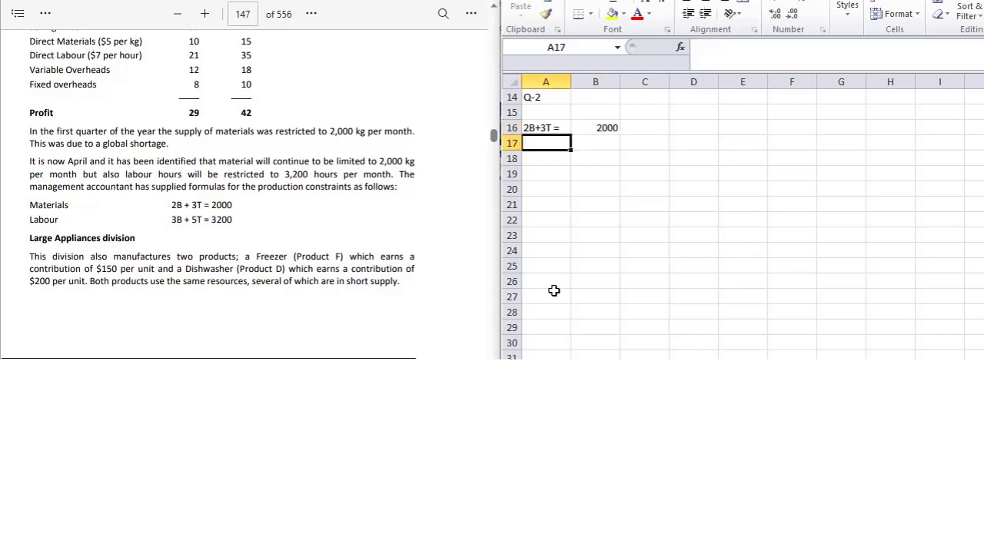
pyautogui.write('3')
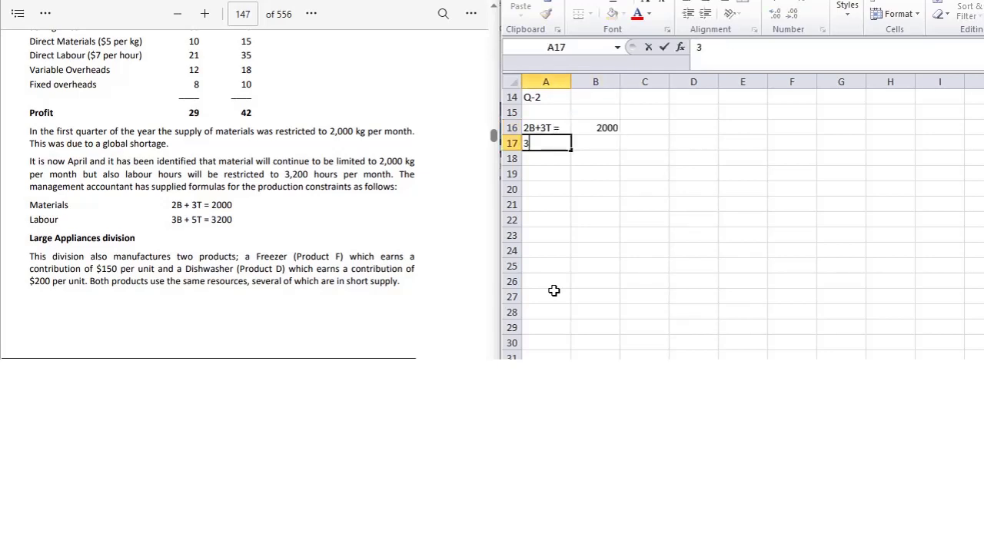
pyautogui.write('B+5T=')
pyautogui.press('Tab')
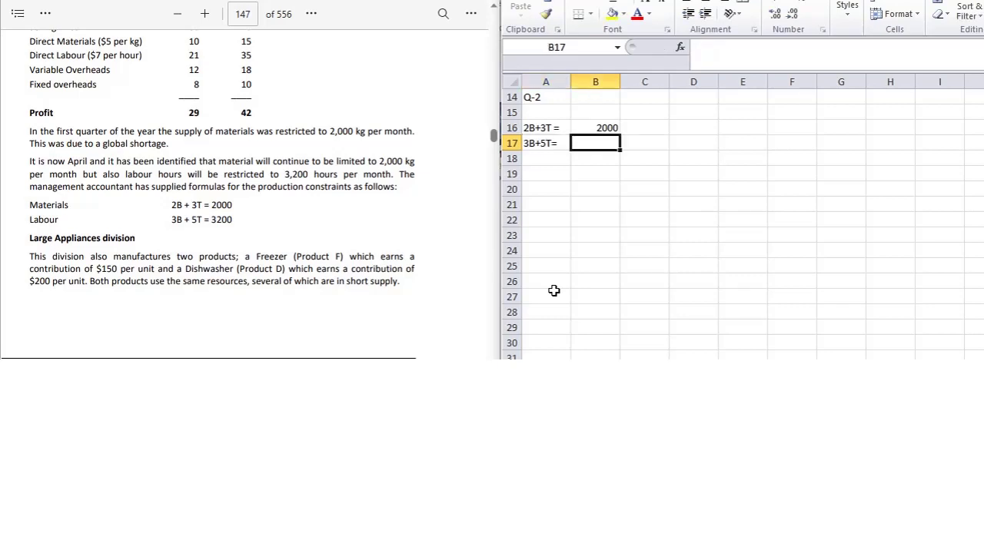
pyautogui.write('3200')
pyautogui.press('Return')
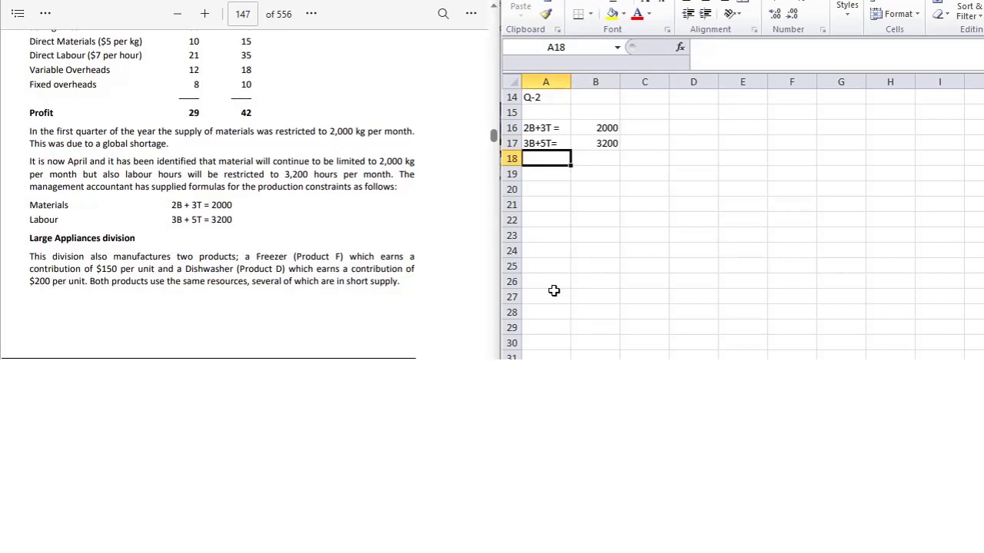
# Add a column for Product B beside Product T by entering the heading B in C3.
pyautogui.press('Up')
pyautogui.press('Up')
pyautogui.press('Up')
pyautogui.press('Up')
pyautogui.press('Up')
pyautogui.press('Up')
pyautogui.press('Up')
pyautogui.press('Up')
pyautogui.press('Up')
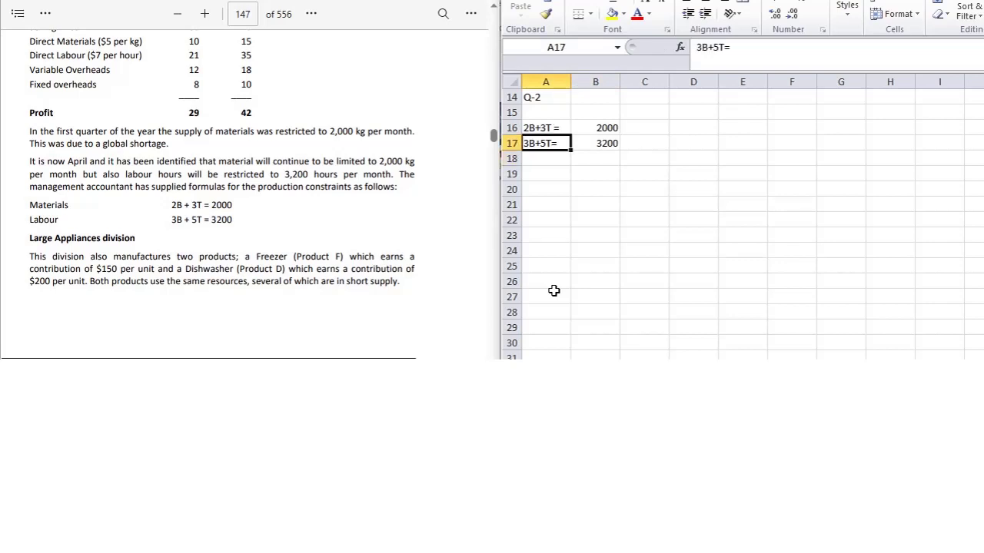
pyautogui.press('Up')
pyautogui.press('Up')
pyautogui.press('Up')
pyautogui.press('Up')
pyautogui.press('Up')
pyautogui.press('Up')
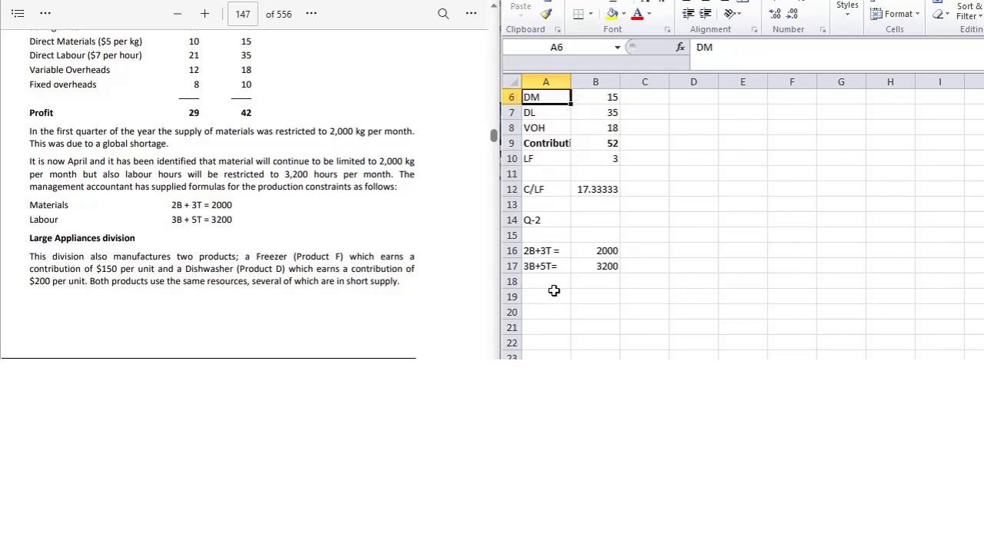
pyautogui.press('Down')
pyautogui.press('Up')
pyautogui.press('Up')
pyautogui.press('Up')
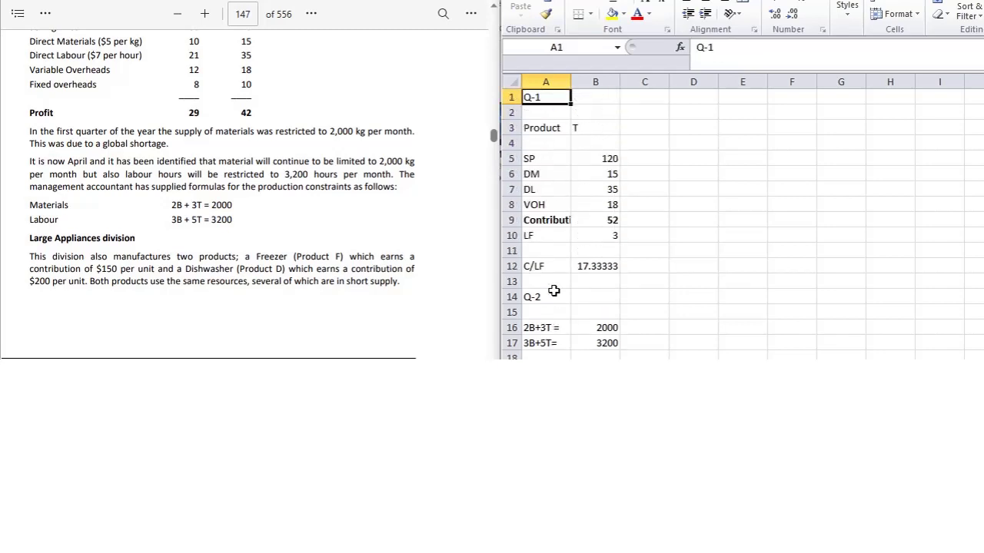
pyautogui.click(465, 197)
pyautogui.scroll(3, 465, 197)
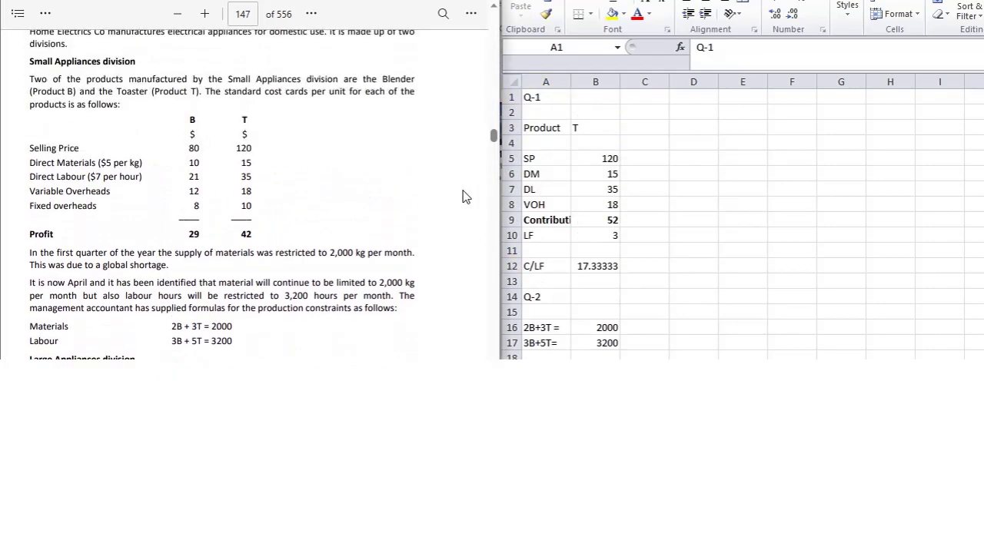
pyautogui.click(653, 129)
pyautogui.click(653, 128)
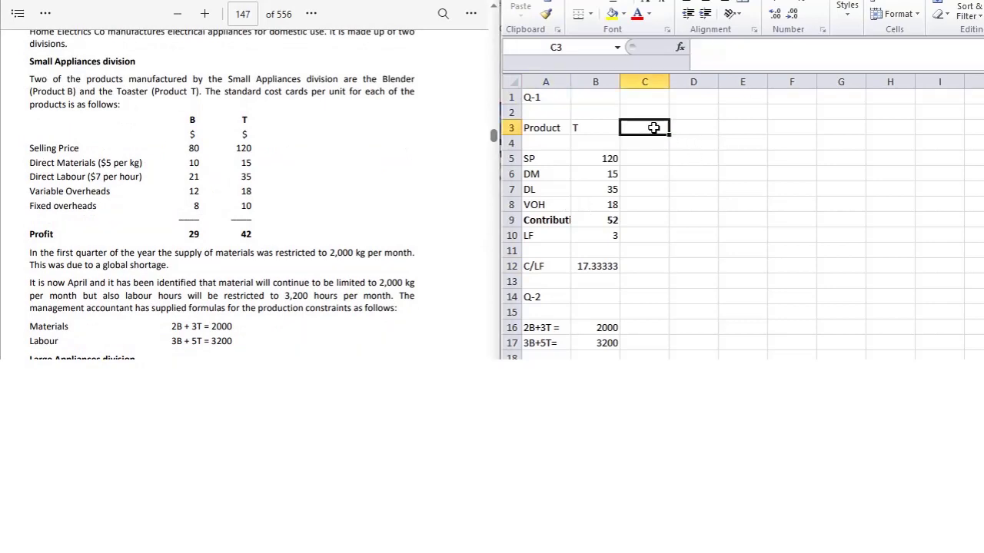
pyautogui.write('B')
pyautogui.press('Return')
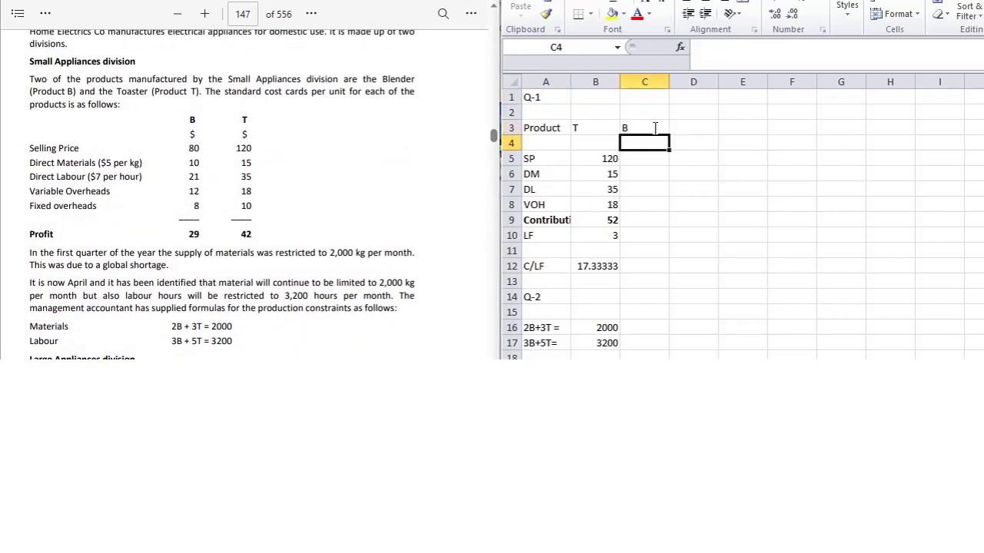
pyautogui.press('Return')
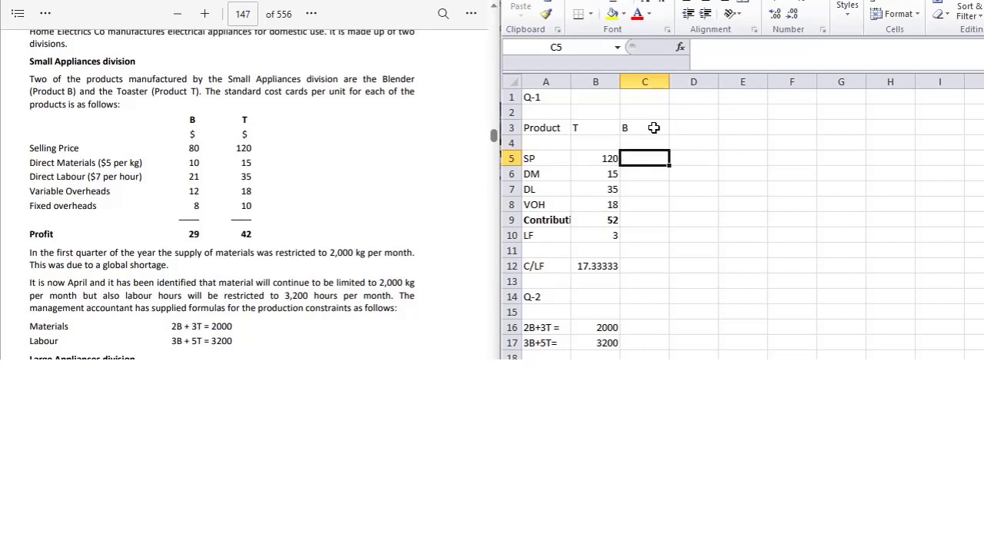
# Enter Product B's cost card values in C5:C8: SP 80, DM 10, DL 21 and VOH 12.
pyautogui.write('80')
pyautogui.press('Return')
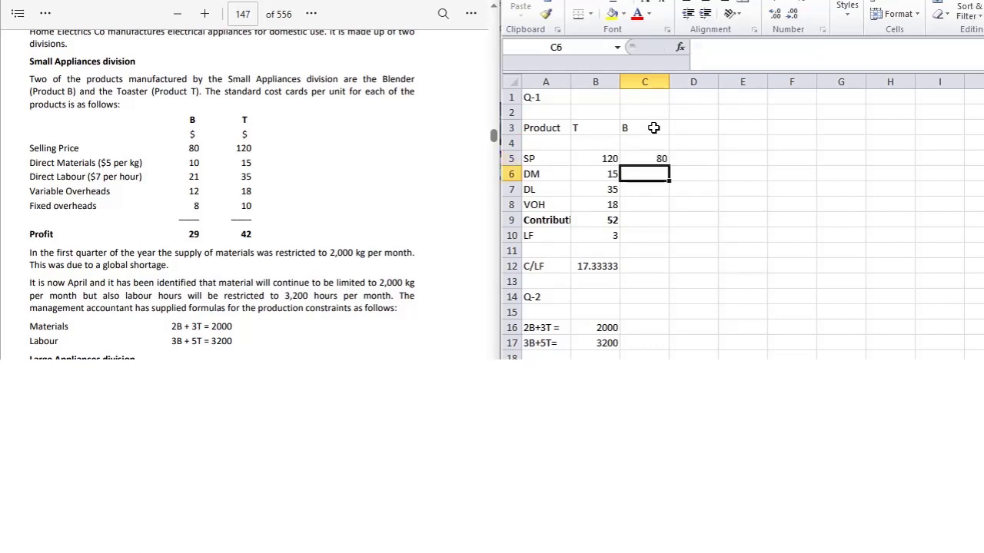
pyautogui.write('120')
pyautogui.press('BackSpace')
pyautogui.press('BackSpace')
pyautogui.write('0')
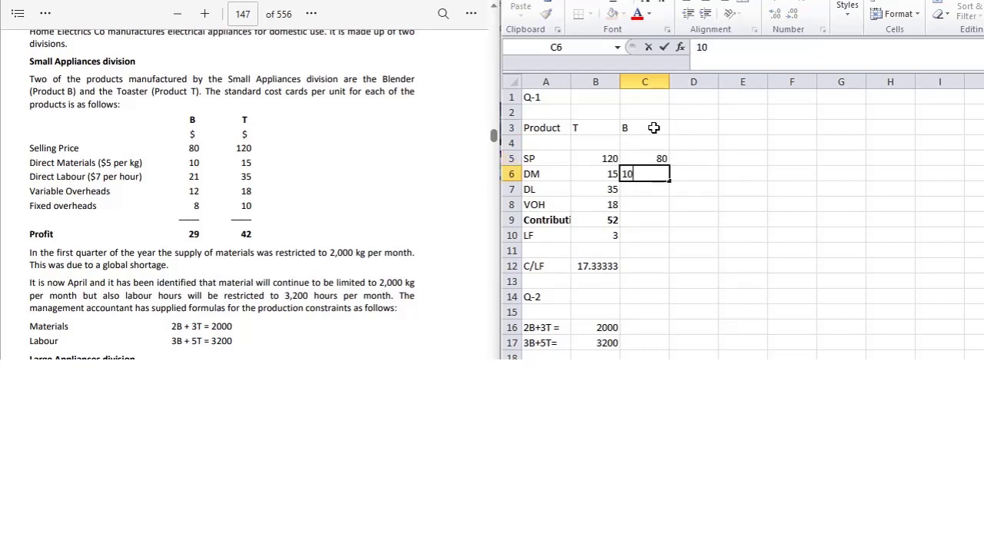
pyautogui.press('Return')
pyautogui.write('21')
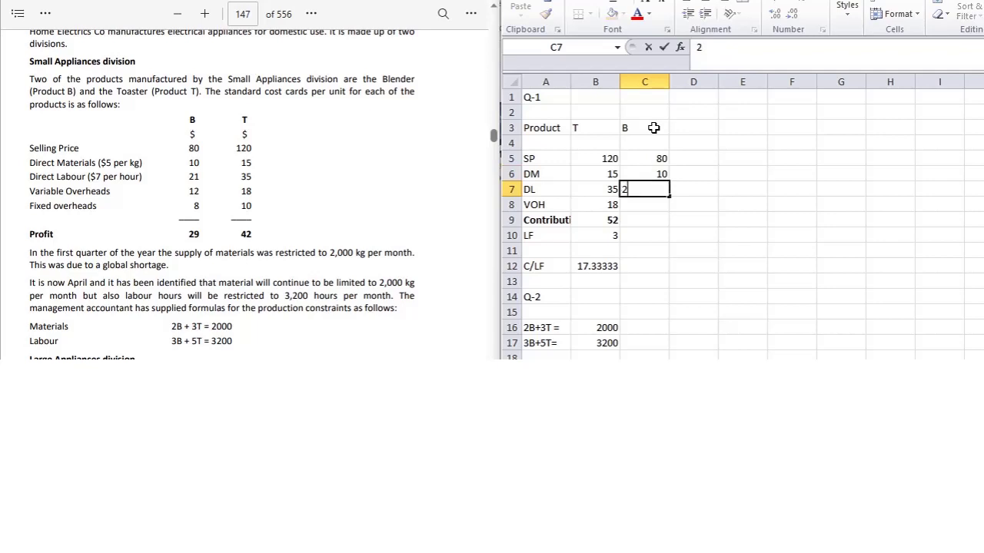
pyautogui.press('Return')
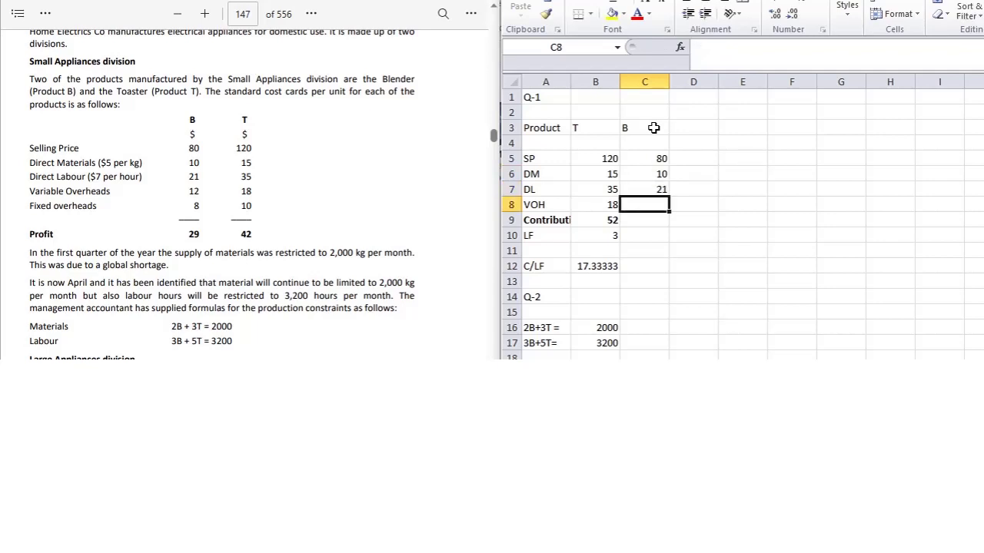
pyautogui.write('12')
pyautogui.press('Return')
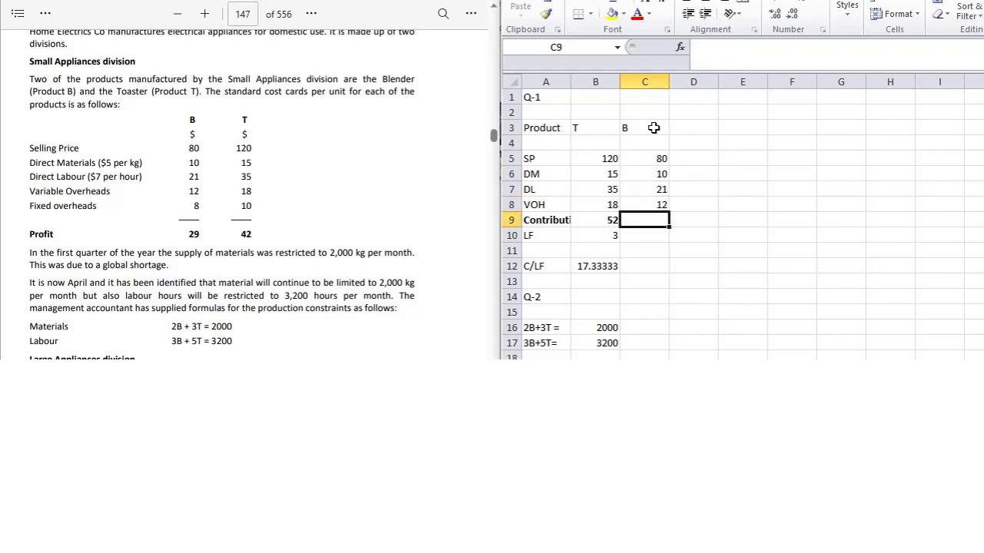
# Copy the contribution formula from B9 into C9 for Product B.
pyautogui.press('Left')
pyautogui.hotkey('ctrl', 'c')
pyautogui.press('Right')
pyautogui.hotkey('ctrl', 'v')
pyautogui.press('Down')
pyautogui.press('Down')
pyautogui.press('Down')
pyautogui.press('Down')
pyautogui.press('Down')
pyautogui.press('Down')
pyautogui.press('Down')
pyautogui.press('Down')
pyautogui.press('Down')
pyautogui.press('Down')
pyautogui.press('Down')
pyautogui.press('Down')
pyautogui.press('Down')
pyautogui.press('Down')
pyautogui.press('Down')
pyautogui.press('Down')
pyautogui.press('Down')
pyautogui.press('Down')
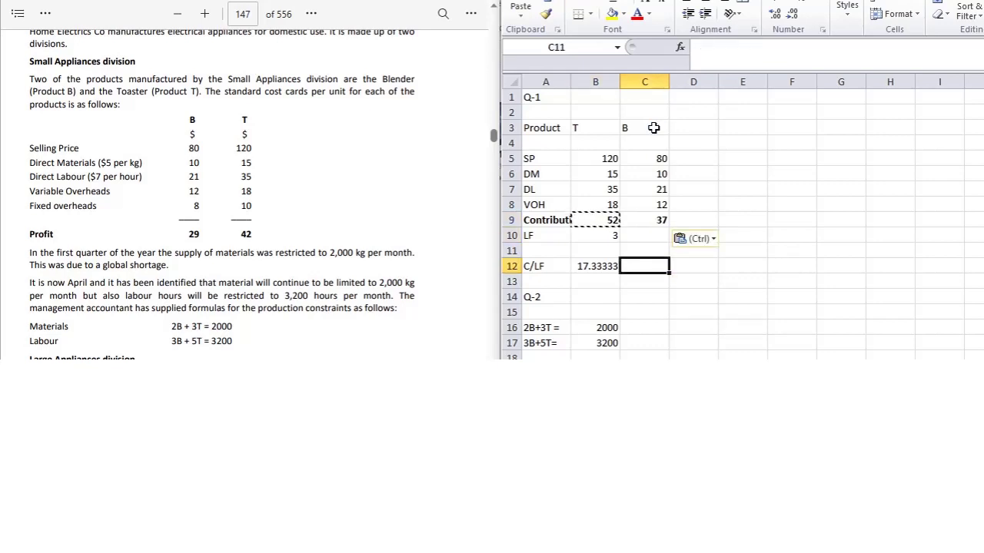
pyautogui.press('Down')
pyautogui.press('Down')
pyautogui.press('Down')
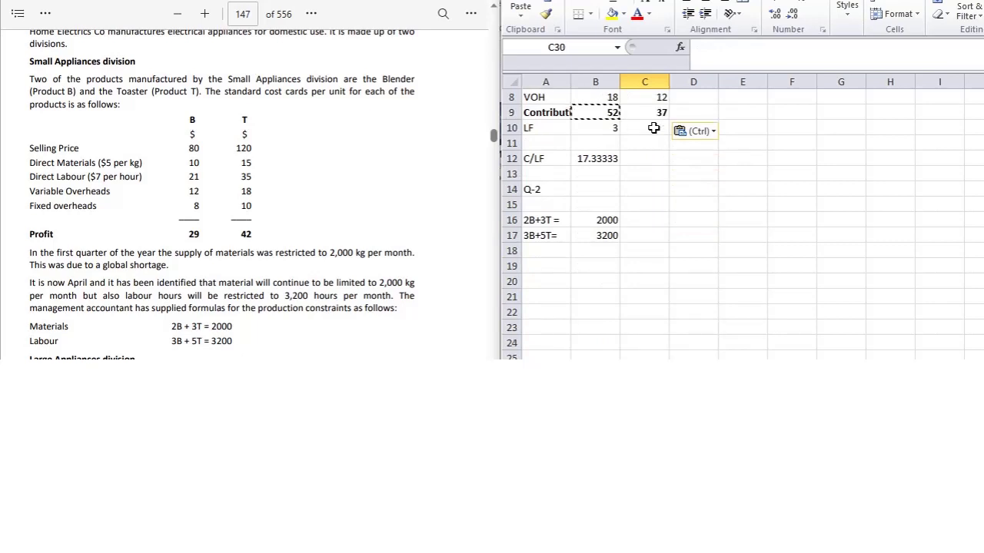
pyautogui.press('Down')
pyautogui.press('Up')
pyautogui.press('Up')
pyautogui.press('Up')
pyautogui.press('Up')
pyautogui.press('Up')
pyautogui.press('Up')
pyautogui.press('Up')
pyautogui.press('Up')
pyautogui.press('Up')
pyautogui.press('Up')
pyautogui.press('Up')
pyautogui.press('Up')
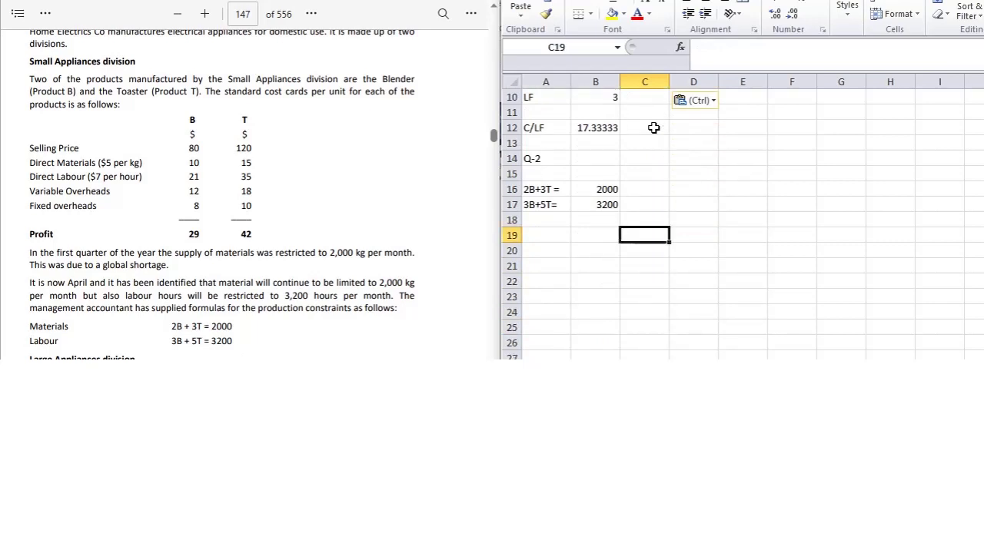
# Enter the total contribution equation C= 37B+52T in A15, above the materials constraint.
pyautogui.press('Left')
pyautogui.press('Left')
pyautogui.press('Up')
pyautogui.press('Up')
pyautogui.press('Up')
pyautogui.press('Up')
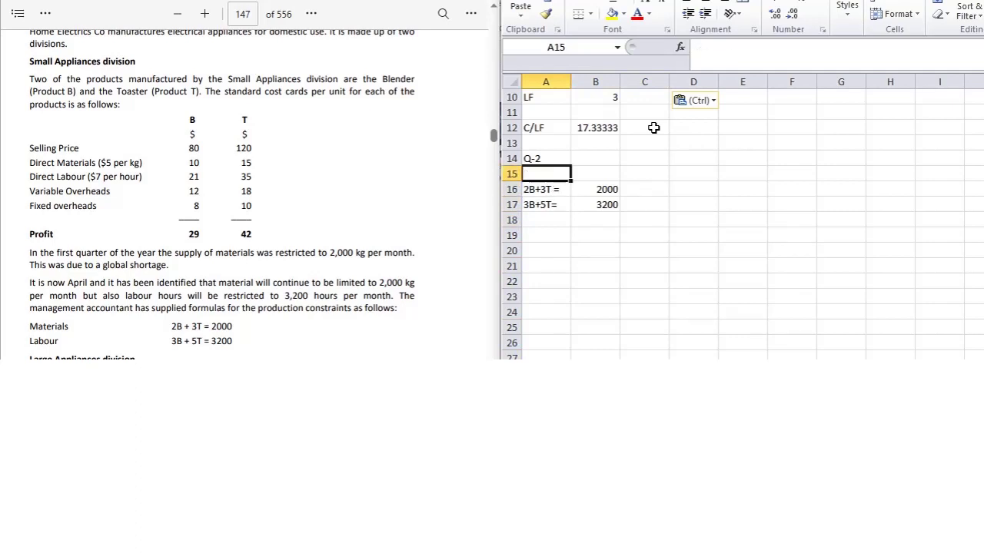
pyautogui.write('C=')
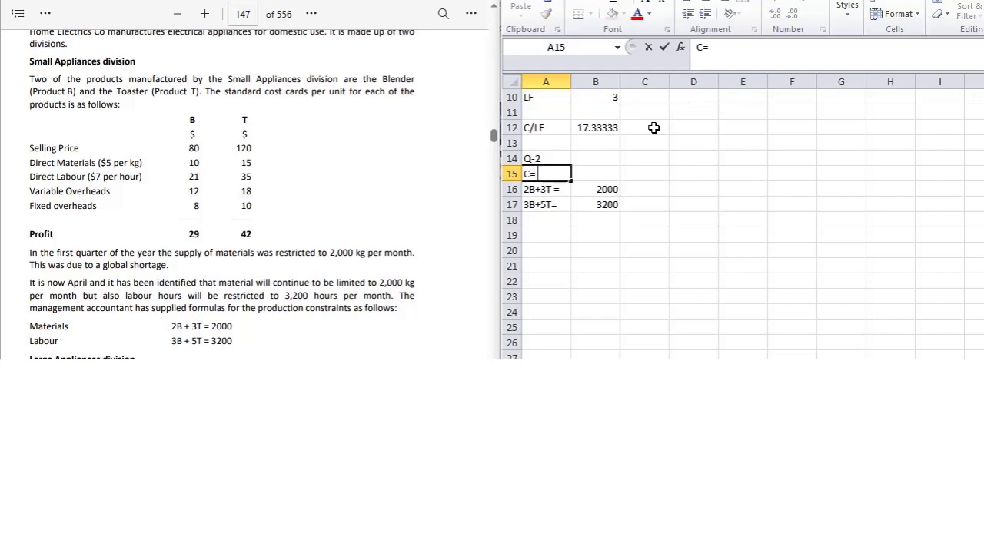
pyautogui.write(' 37B+52T')
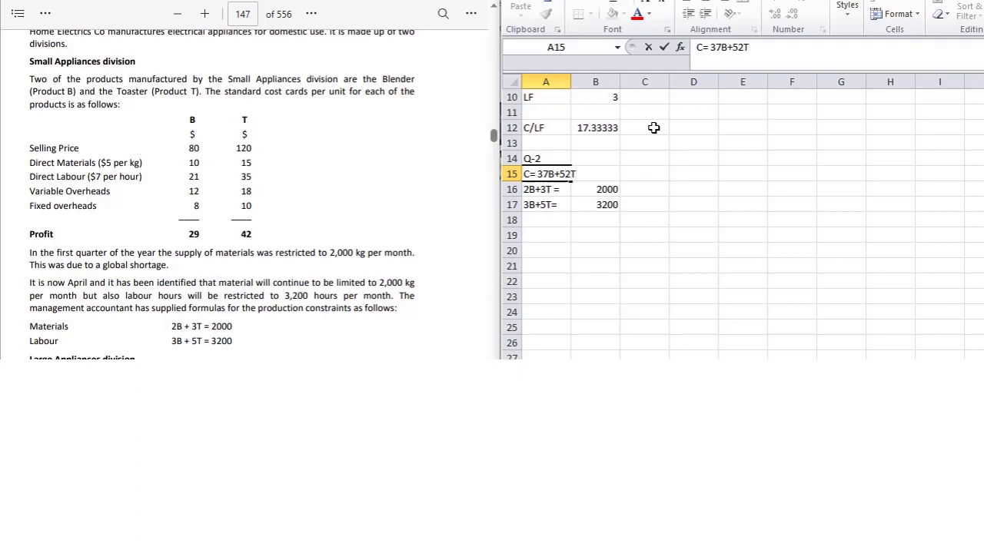
pyautogui.press('Return')
# Examine the cost card figures and unit contributions of Products T and B above the contribution equation.
pyautogui.press('Up')
pyautogui.press('Up')
pyautogui.press('Up')
pyautogui.press('Up')
pyautogui.press('Up')
pyautogui.press('Up')
pyautogui.press('Up')
pyautogui.press('Up')
pyautogui.press('Up')
pyautogui.press('Up')
pyautogui.press('Up')
pyautogui.press('Up')
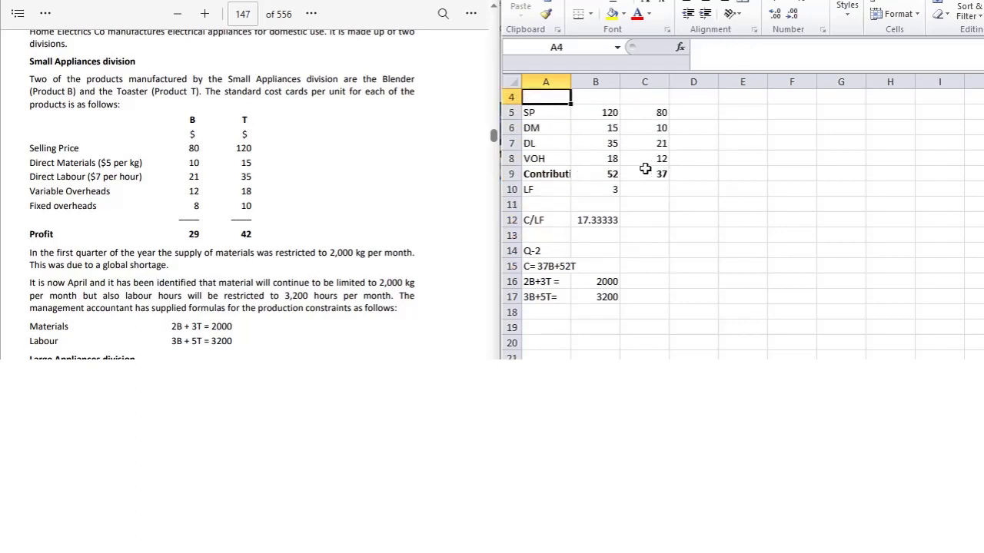
# Make the contribution equation in A15 bold.
pyautogui.click(561, 266)
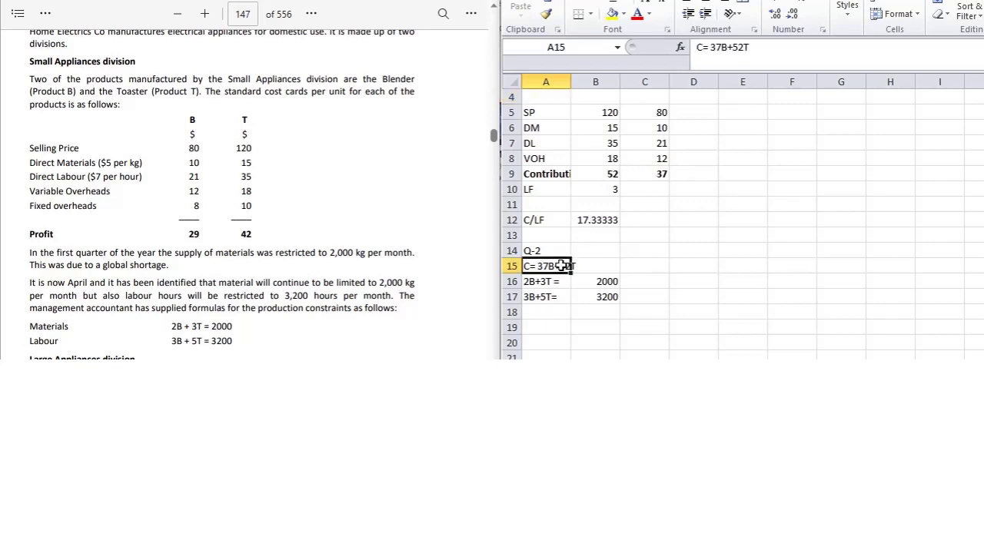
pyautogui.hotkey('ctrl', 'b')
pyautogui.press('Down')
pyautogui.click(561, 266)
pyautogui.press('Down')
pyautogui.press('Down')
pyautogui.press('Down')
pyautogui.press('Down')
pyautogui.press('Down')
pyautogui.press('Down')
pyautogui.press('Down')
pyautogui.press('Down')
pyautogui.press('Down')
pyautogui.press('Down')
pyautogui.press('Down')
pyautogui.press('Down')
pyautogui.press('Down')
pyautogui.press('Down')
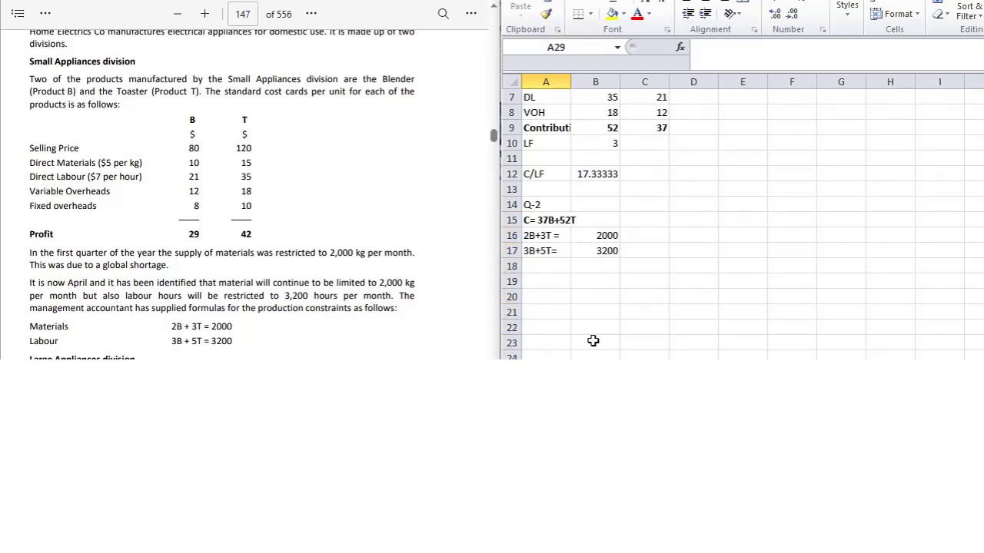
pyautogui.press('Up')
pyautogui.press('Up')
pyautogui.press('Up')
pyautogui.press('Up')
pyautogui.press('Up')
pyautogui.press('Up')
pyautogui.press('Up')
pyautogui.press('Up')
pyautogui.press('Up')
pyautogui.press('Up')
pyautogui.press('Up')
pyautogui.press('Up')
pyautogui.press('Up')
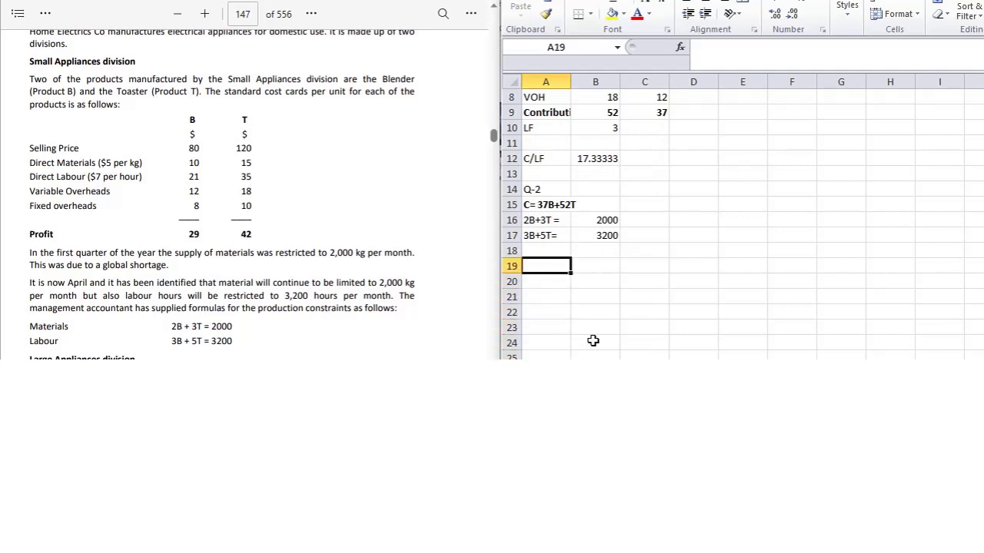
# Compare the B and T coefficients of the materials and labour constraint equations in A16 and A17.
pyautogui.press('Down')
pyautogui.press('Up')
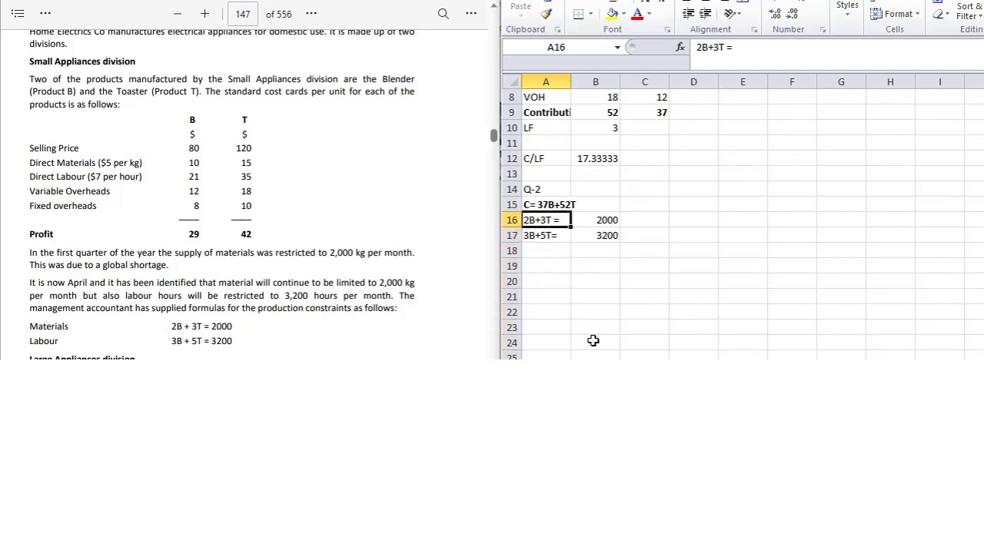
pyautogui.press('Down')
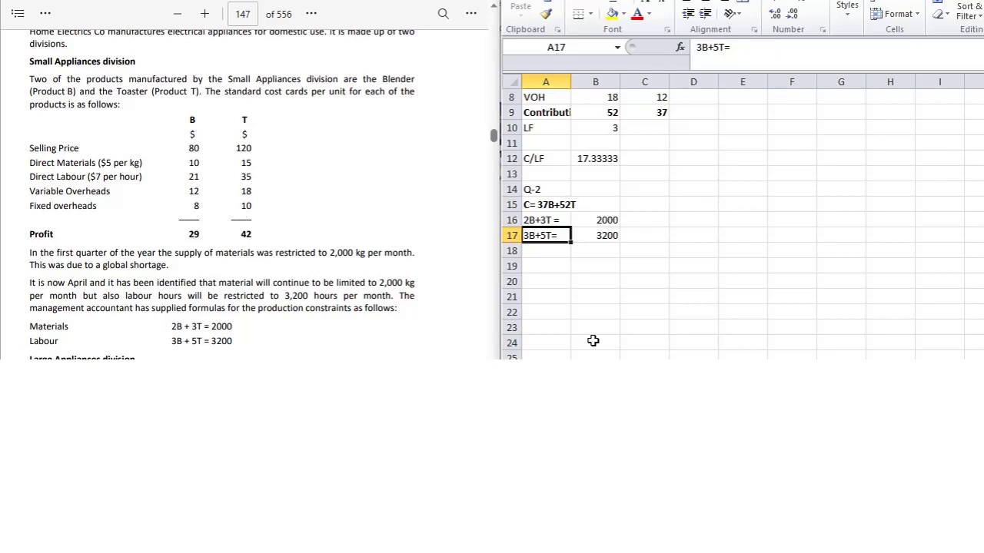
pyautogui.press('Return')
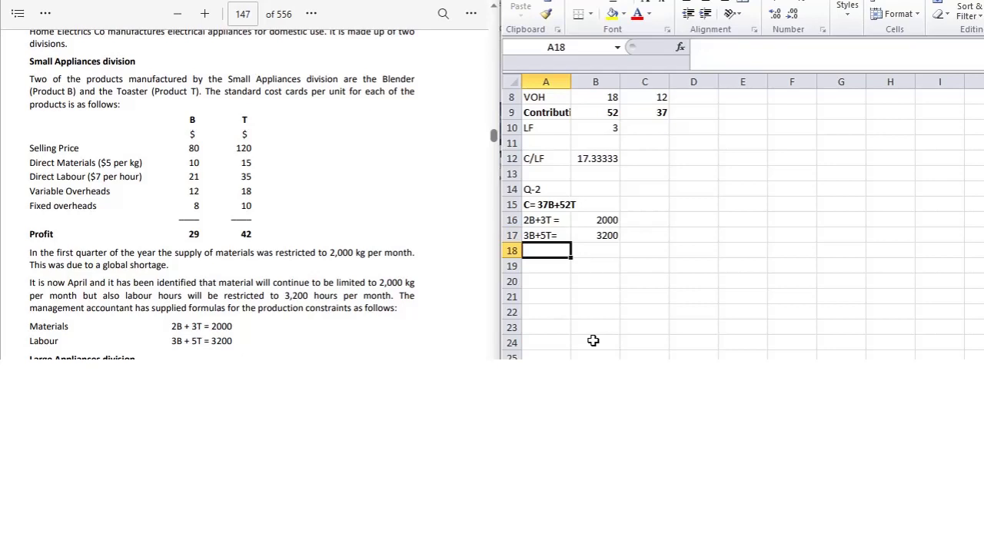
pyautogui.press('Up')
pyautogui.press('Up')
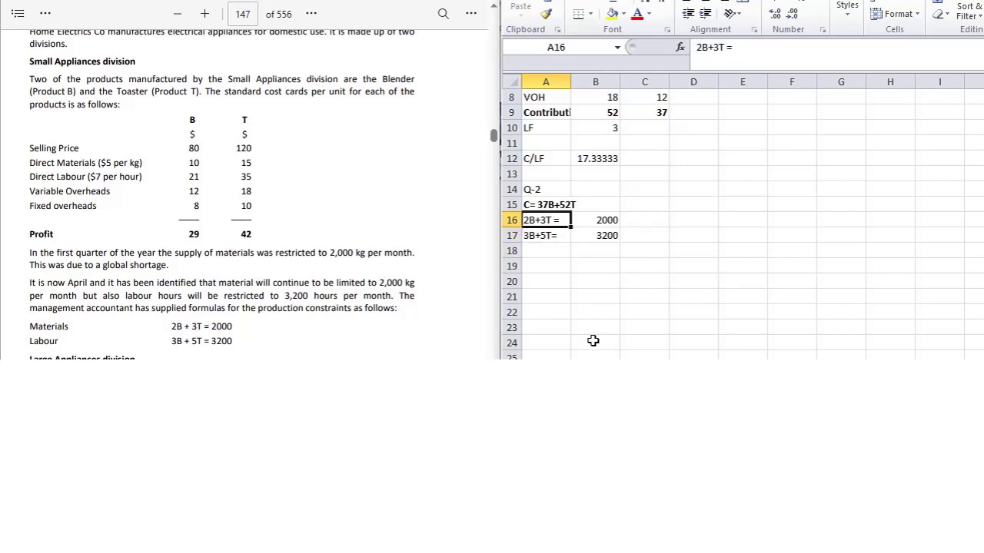
pyautogui.press('Down')
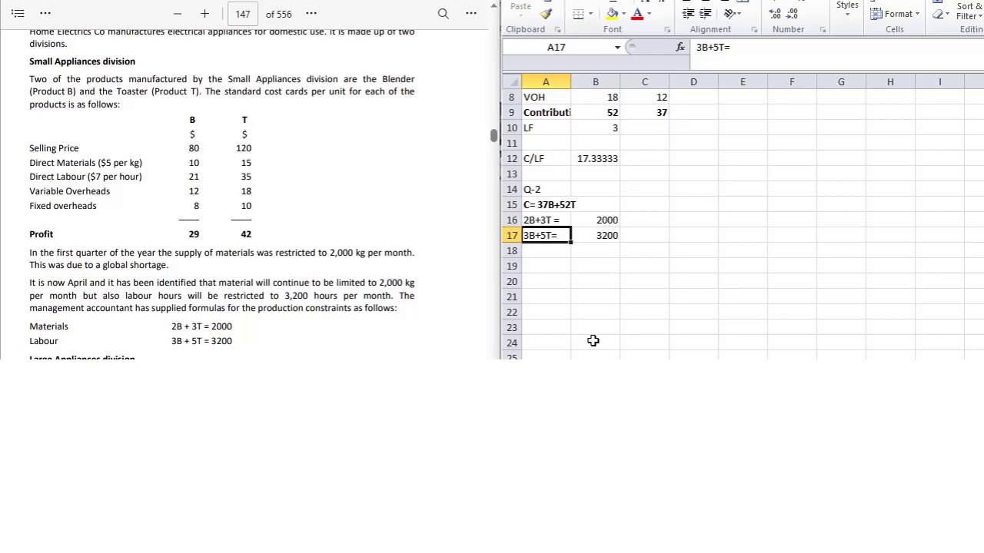
pyautogui.press('Down')
pyautogui.press('Down')
pyautogui.press('Up')
pyautogui.press('Up')
pyautogui.press('Up')
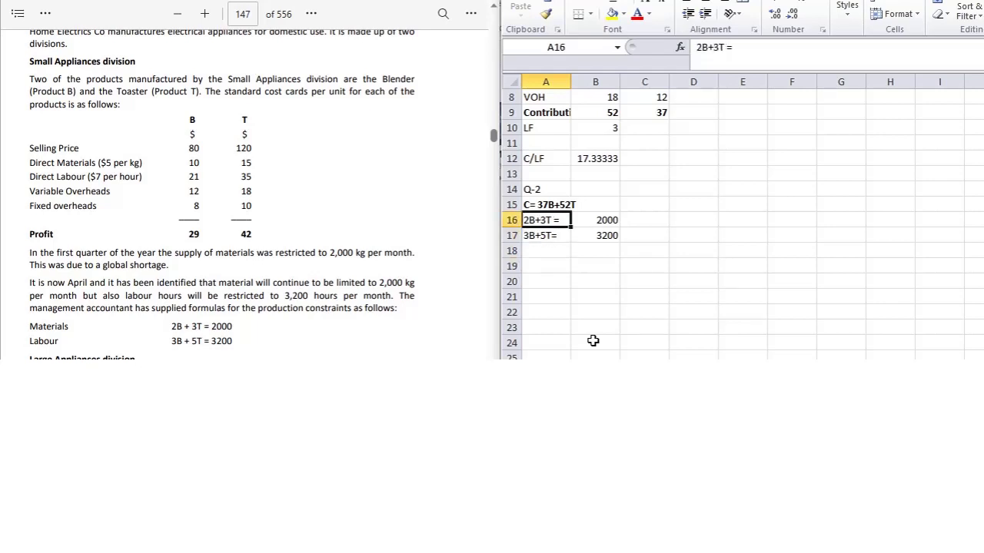
# Add the note "(Multiplying by 3(" in C16 beside the materials constraint.
pyautogui.press('Right')
pyautogui.press('Right')
pyautogui.write('(Mu')
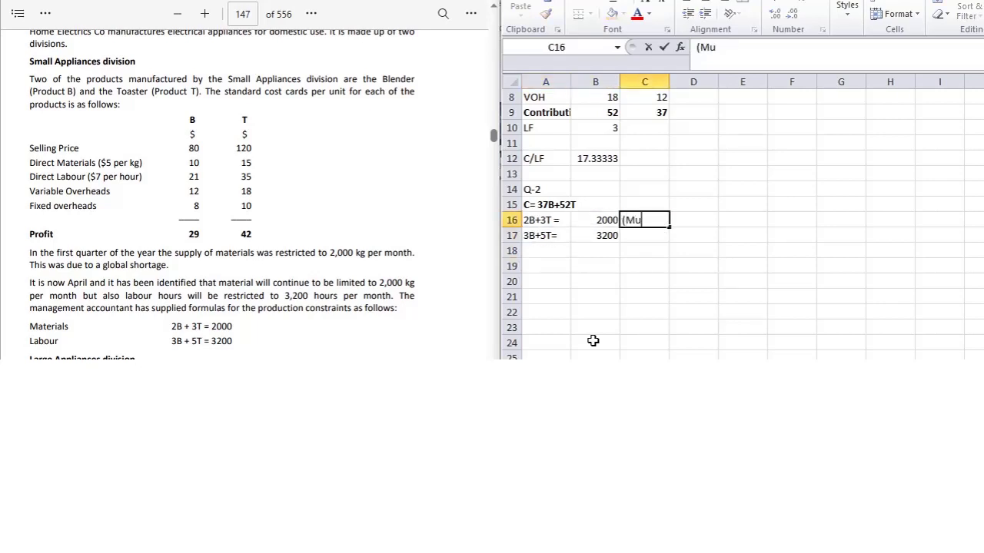
pyautogui.write('ltiplying')
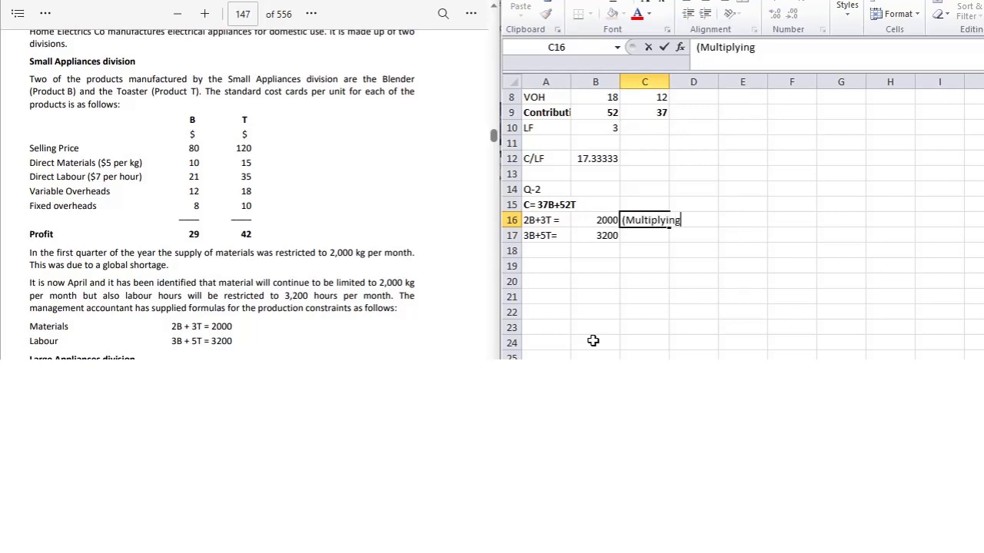
pyautogui.write(' by 3(')
pyautogui.press('Return')
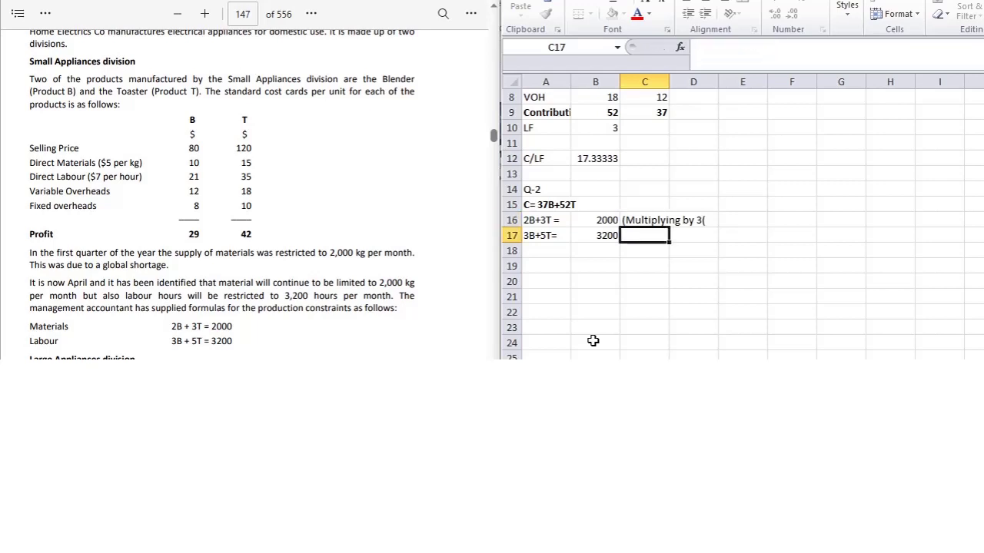
# Add the note "(Multiplying by 2)" in C17 beside the labour constraint.
pyautogui.write('(M')
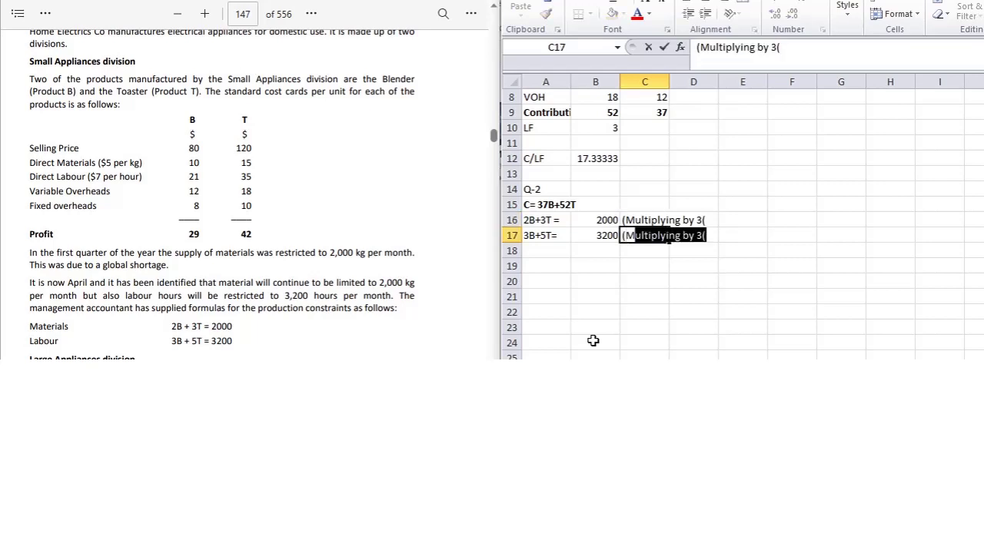
pyautogui.write('ultiplying by ')
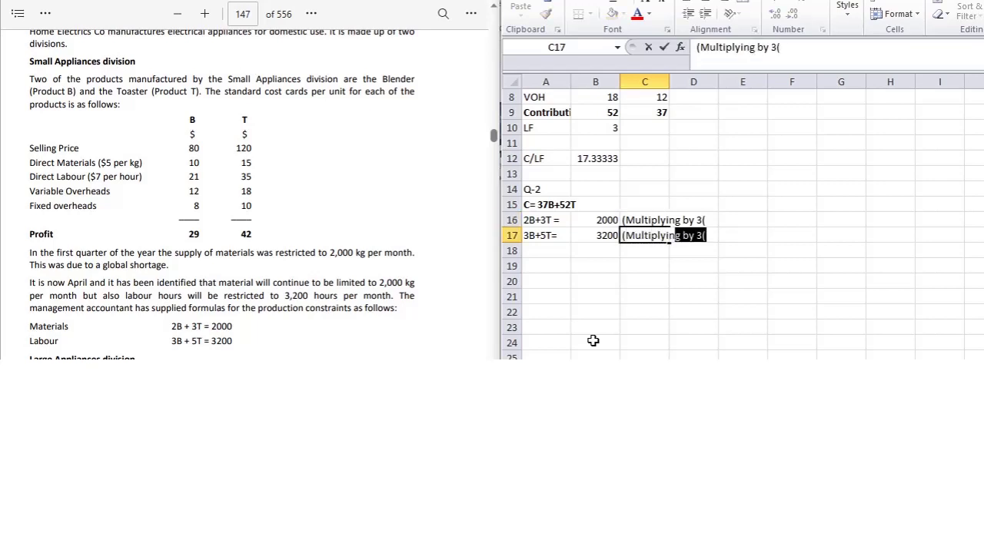
pyautogui.write('2)')
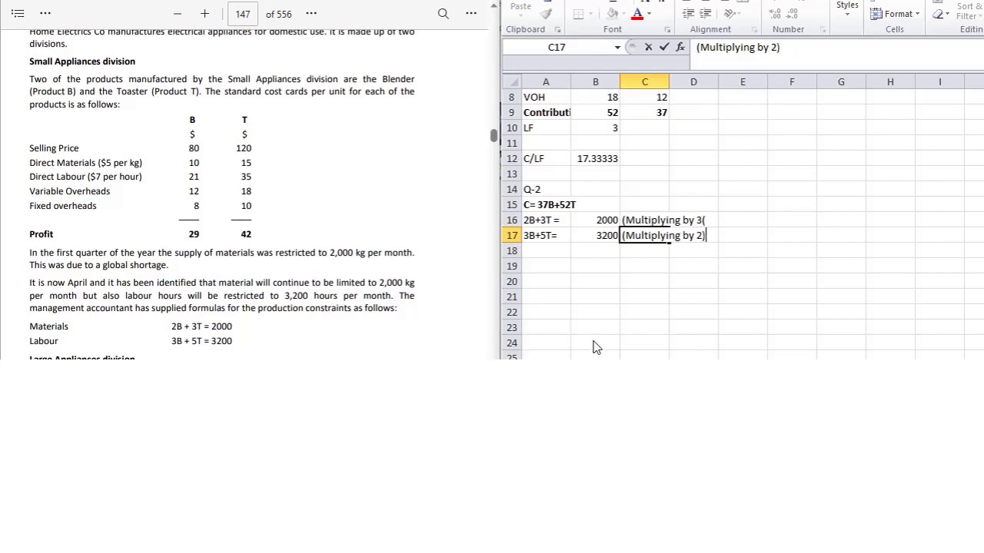
pyautogui.press('Return')
# Enter the multiplied materials equation as 3B+9T= 2000 in A19, with a capital B.
pyautogui.press('Down')
pyautogui.press('Left')
pyautogui.press('Left')
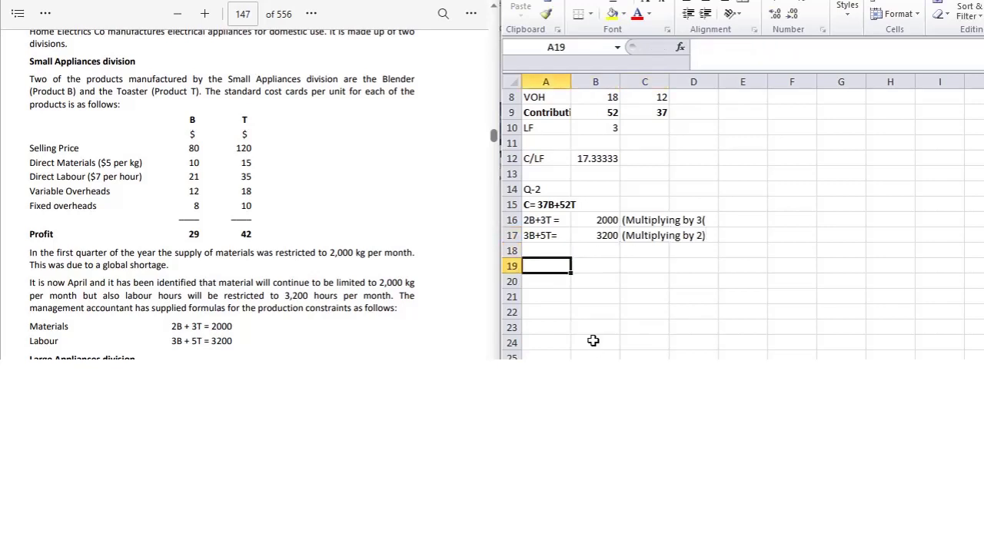
pyautogui.write('3b')
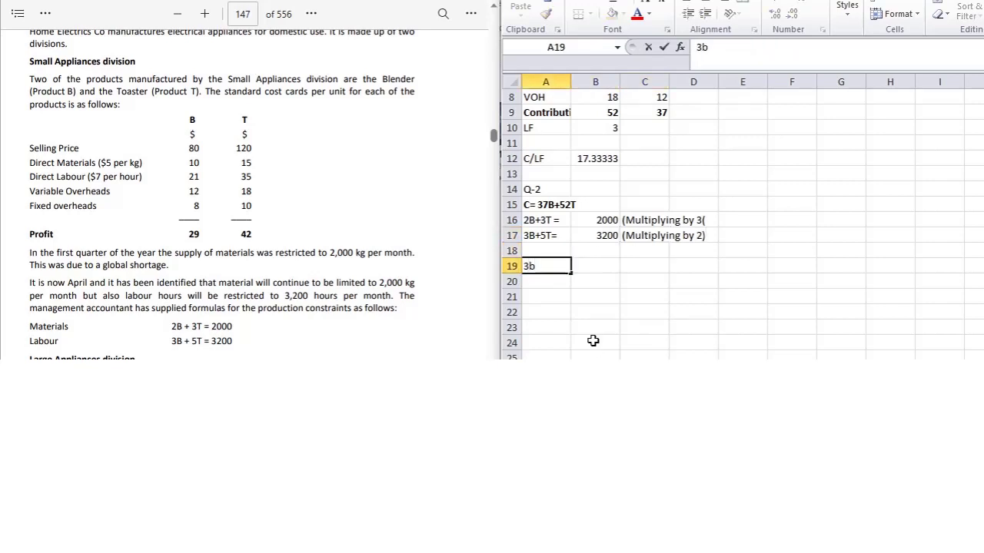
pyautogui.write('+9T= 2000')
pyautogui.press('Return')
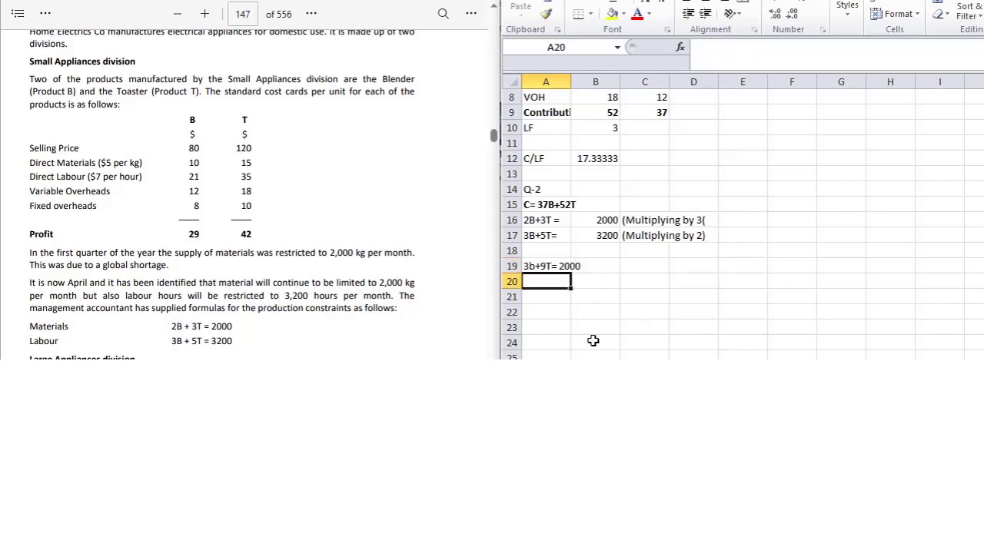
pyautogui.press('Up')
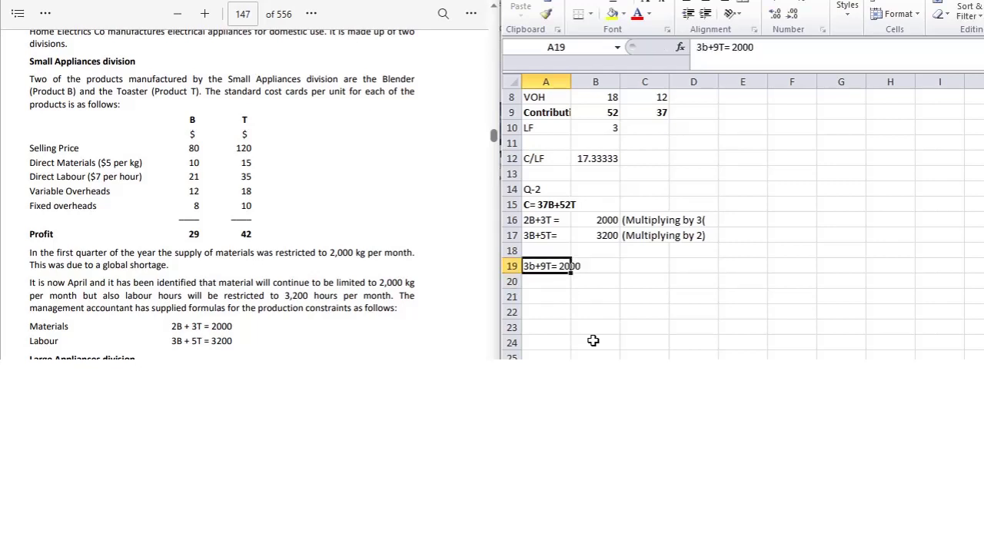
pyautogui.click(709, 47)
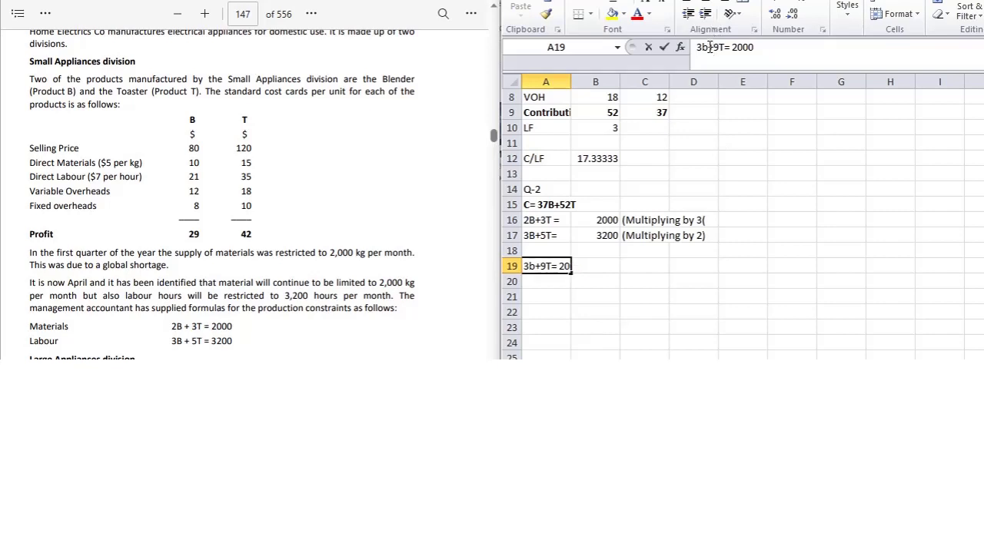
pyautogui.press('BackSpace')
pyautogui.write('B')
pyautogui.press('Return')
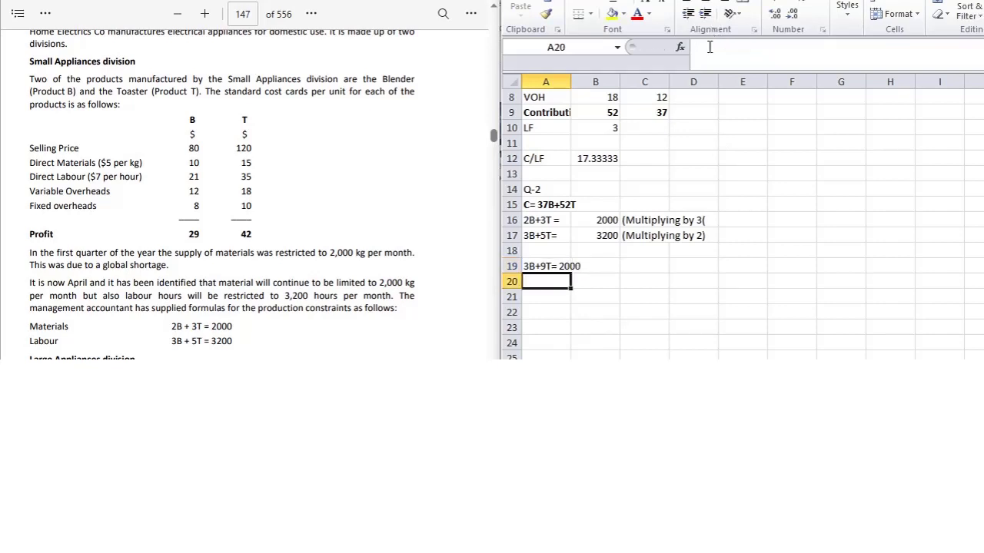
# Start the multiplied labour equation with 6B in A20 and correct the B coefficient in A19 to 6.
pyautogui.write('6B')
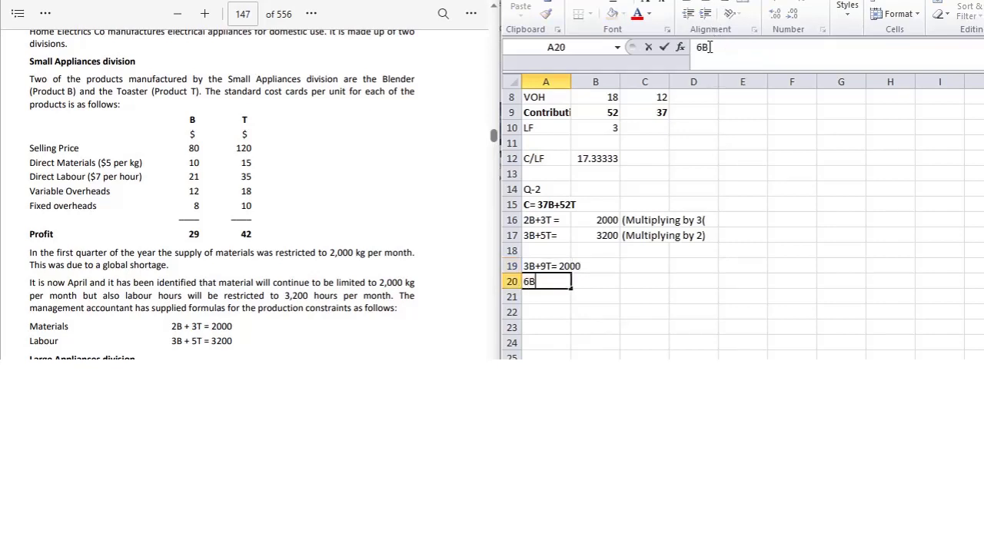
pyautogui.press('Up')
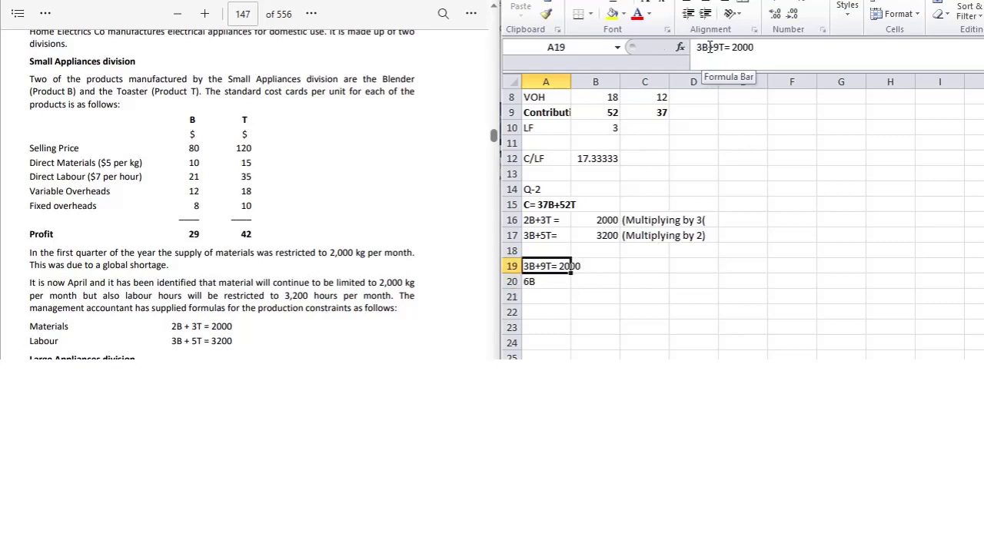
pyautogui.click(699, 47)
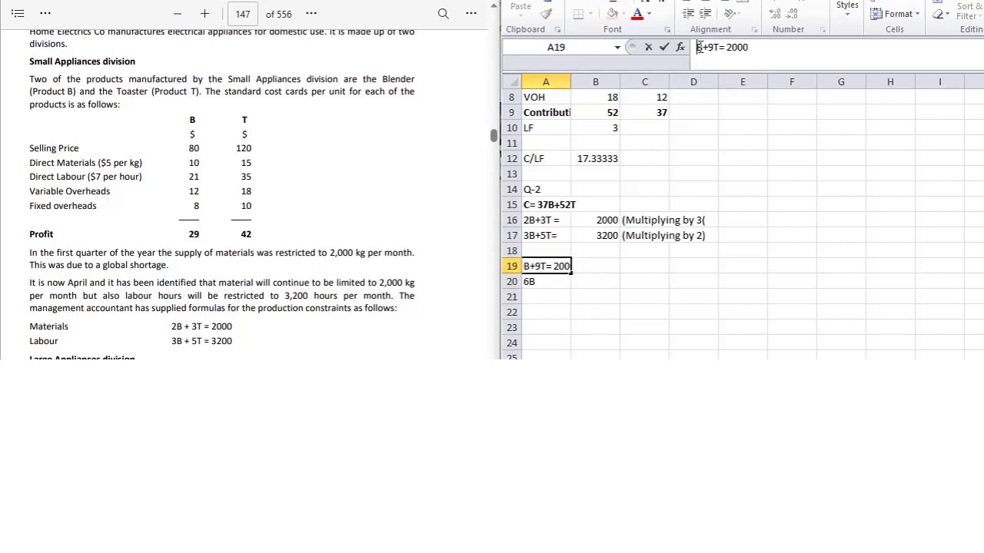
pyautogui.press('Delete')
pyautogui.write('6')
pyautogui.press('Return')
# Complete the multiplied labour equation in A20 as 6B+10T =6400.
pyautogui.click(708, 46)
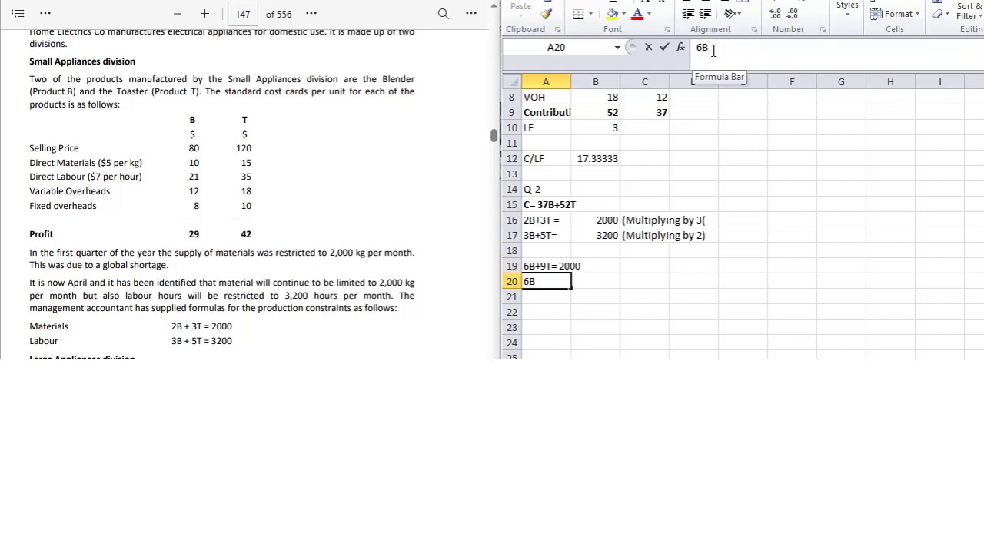
pyautogui.write('+9T= 2000')
pyautogui.moveTo(753, 47); pyautogui.dragTo(713, 51)
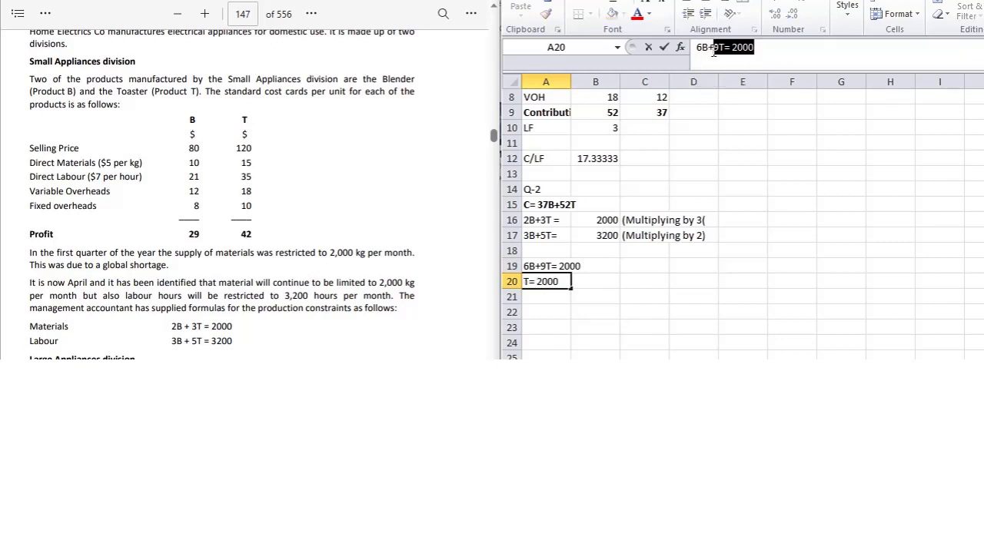
pyautogui.press('Delete')
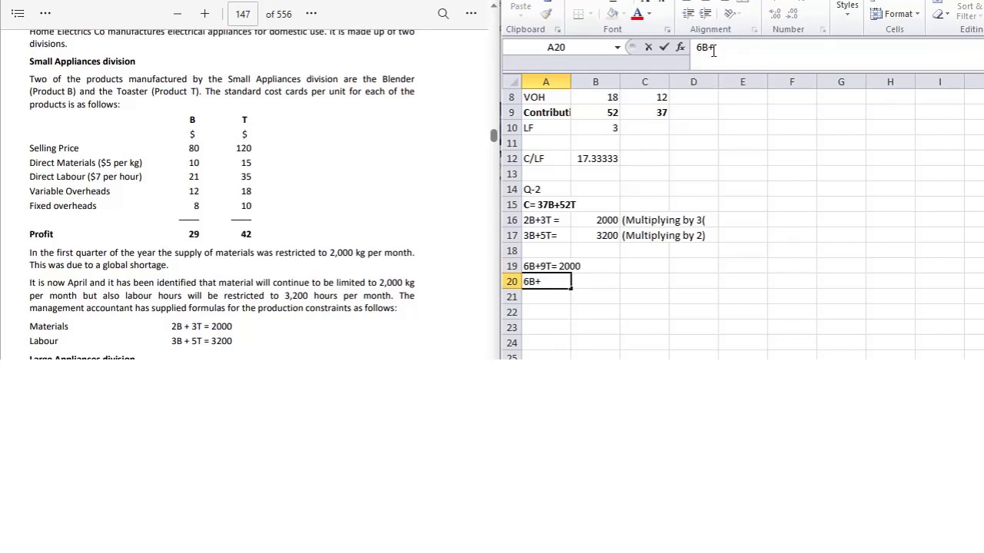
pyautogui.write('10T =6400')
pyautogui.press('Return')
# Correct the right-hand side of the multiplied materials equation in A19 to 6000.
pyautogui.press('Up')
pyautogui.press('Up')
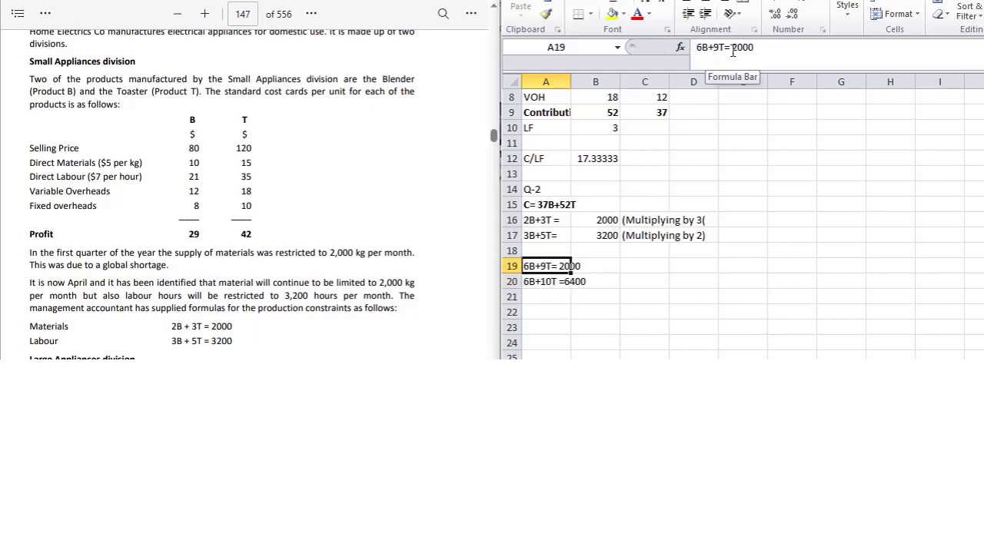
pyautogui.click(735, 48)
pyautogui.press('BackSpace')
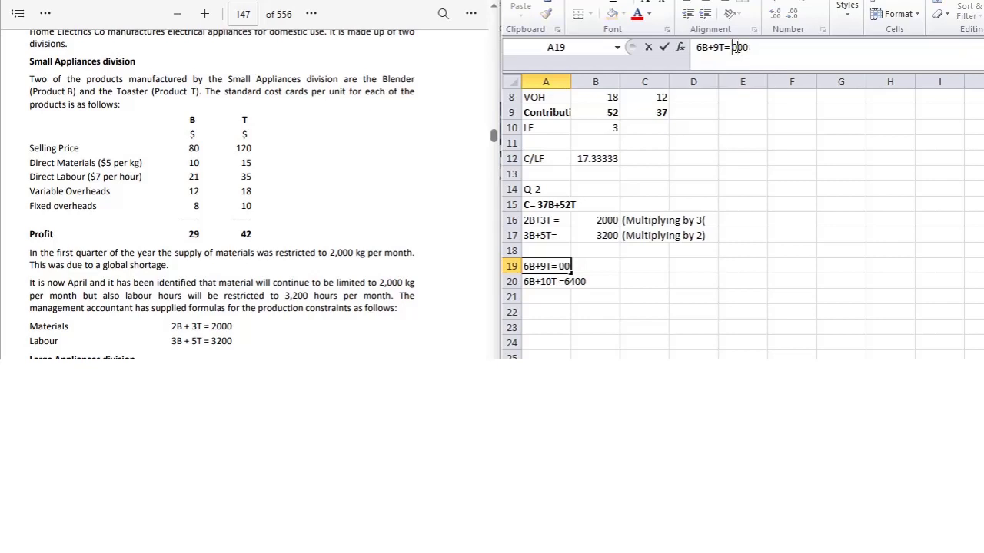
pyautogui.write('6')
pyautogui.press('Return')
pyautogui.press('Down')
pyautogui.press('Down')
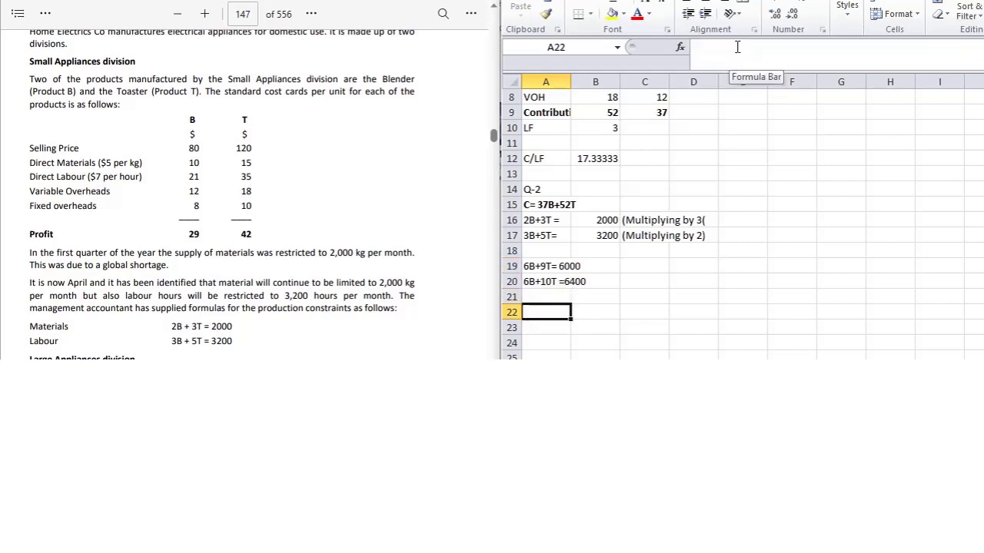
pyautogui.press('Down')
pyautogui.press('Down')
pyautogui.press('Down')
pyautogui.press('Down')
pyautogui.press('Down')
pyautogui.press('Down')
pyautogui.press('Down')
pyautogui.press('Down')
pyautogui.press('Down')
pyautogui.press('Down')
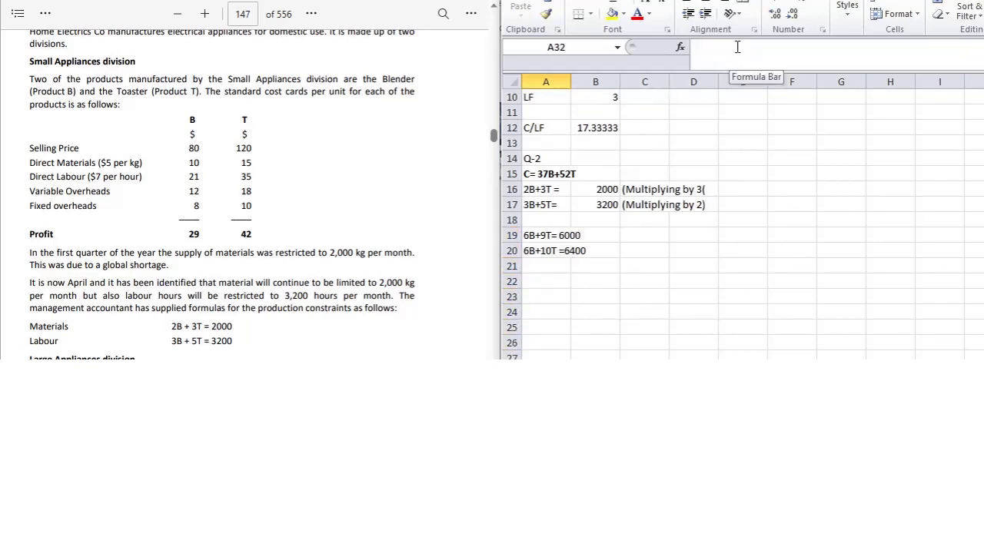
pyautogui.press('Up')
pyautogui.press('Up')
pyautogui.press('Up')
pyautogui.press('Up')
pyautogui.press('Up')
pyautogui.press('Up')
pyautogui.press('Up')
pyautogui.press('Up')
pyautogui.press('Up')
pyautogui.press('Up')
pyautogui.press('Up')
pyautogui.press('Up')
pyautogui.press('Down')
pyautogui.press('Up')
pyautogui.press('Up')
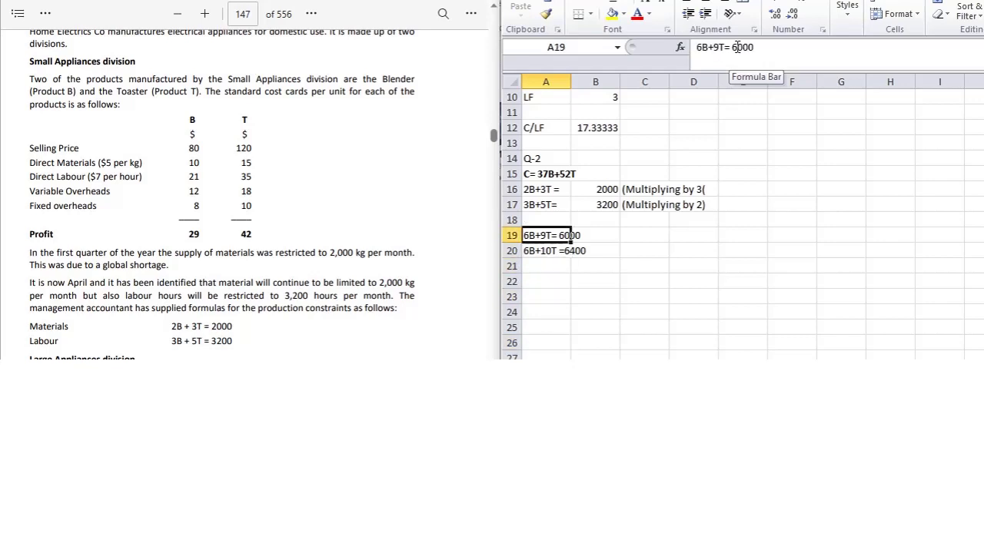
pyautogui.press('Up')
pyautogui.press('Down')
pyautogui.press('Down')
pyautogui.press('Down')
pyautogui.press('Up')
pyautogui.press('Up')
# Enter the subtracted equation 10T-9T= 6400-6000 in A22 and its solution T=400 in A23.
pyautogui.press('Down')
pyautogui.press('Down')
pyautogui.press('Down')
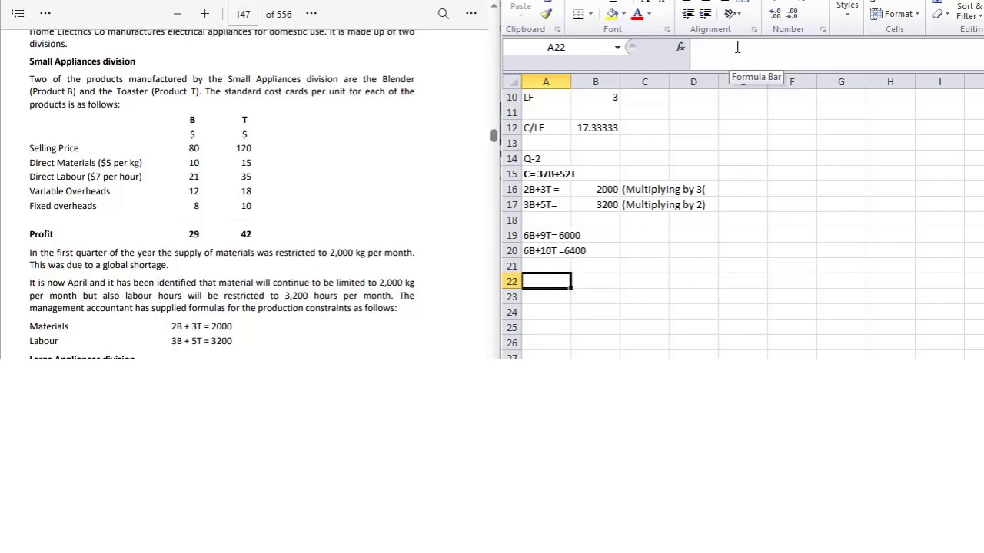
pyautogui.write('10T-')
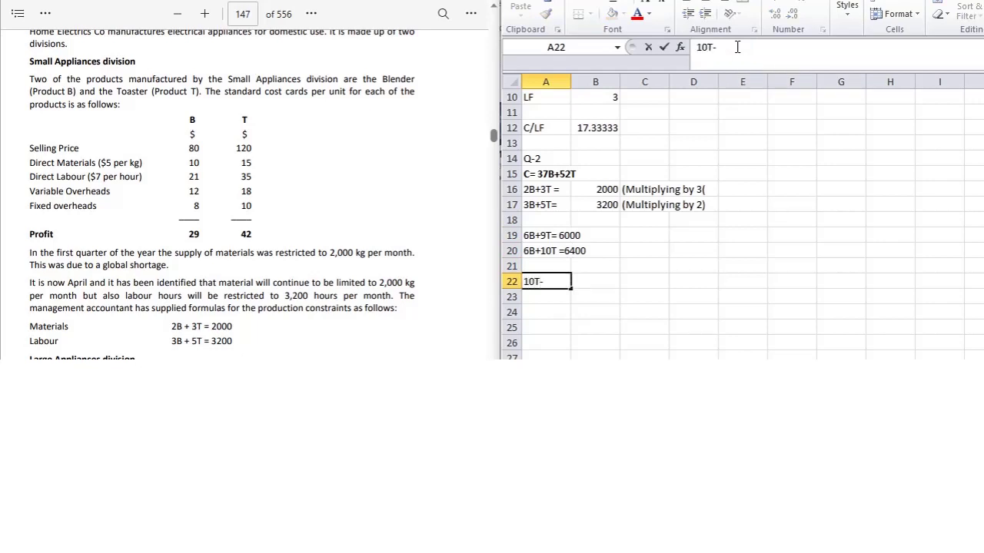
pyautogui.write('9T= 6400-6')
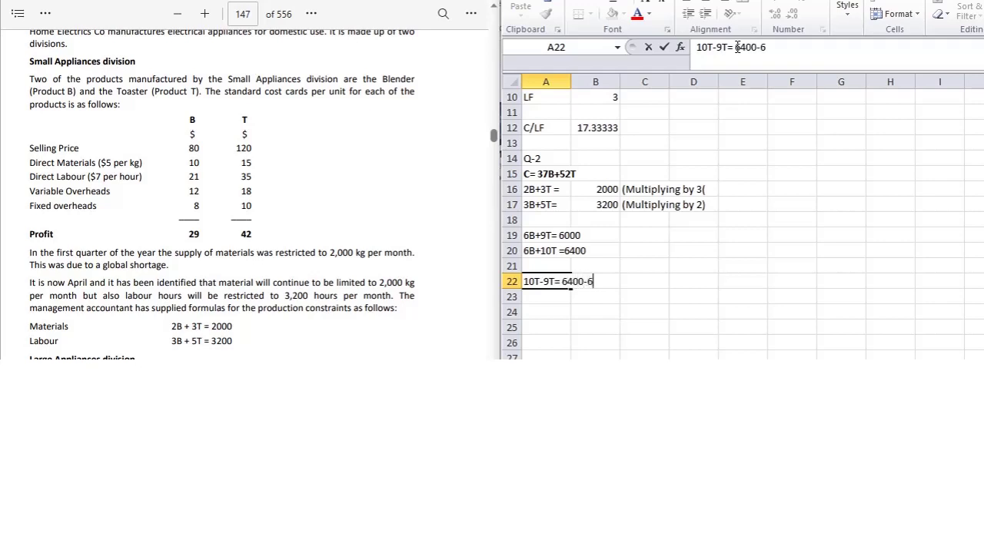
pyautogui.write('000')
pyautogui.press('Return')
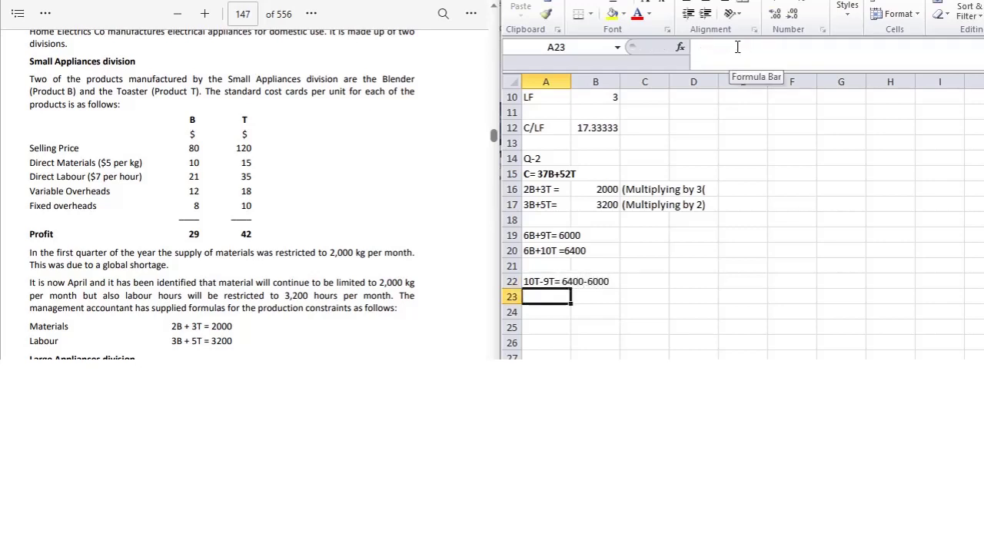
pyautogui.write('T=400')
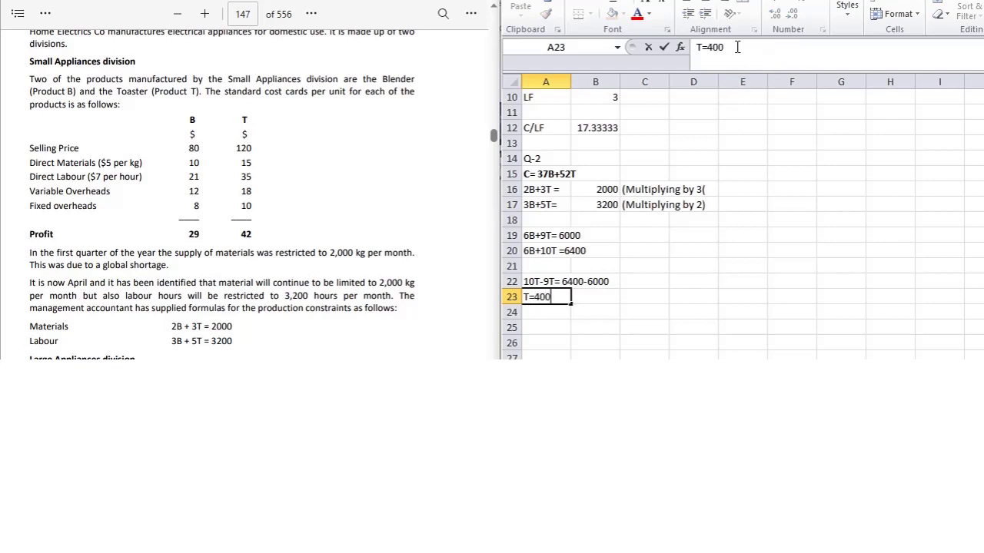
pyautogui.press('Return')
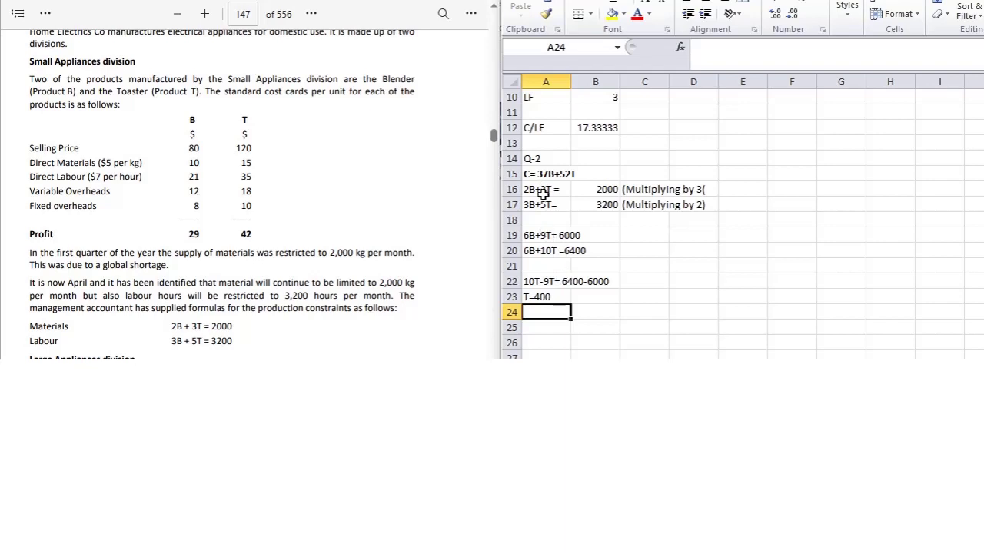
# Substitute T into the materials constraint, entering 2B+1200= 2000 in A25 and 2B= 800 in A26.
pyautogui.press('Return')
pyautogui.write('2B')
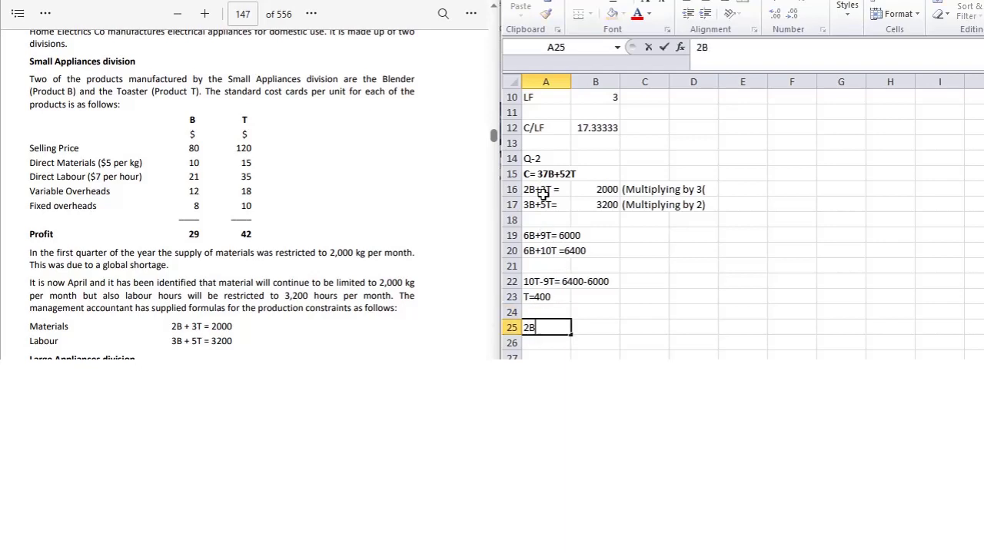
pyautogui.write('+1200=')
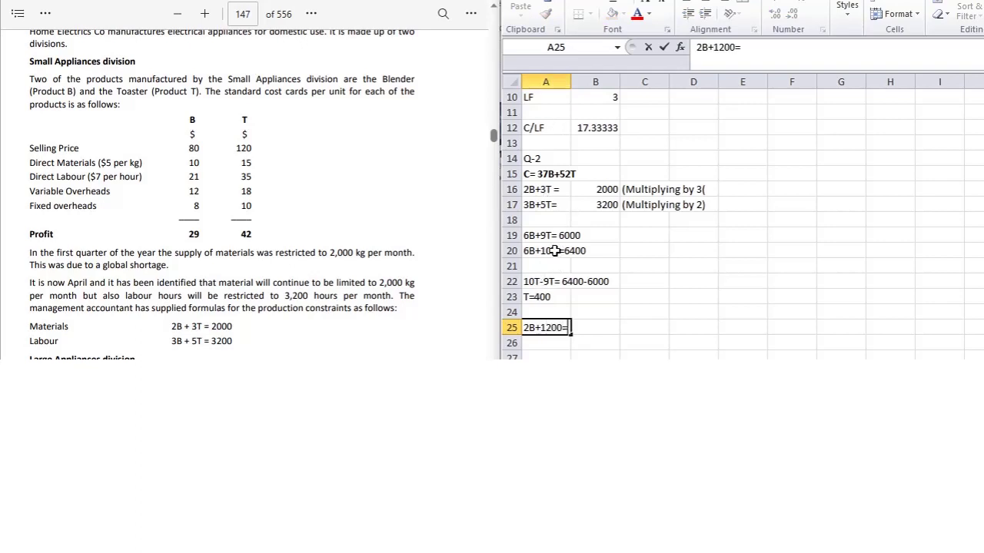
pyautogui.write(' 2000')
pyautogui.press('Return')
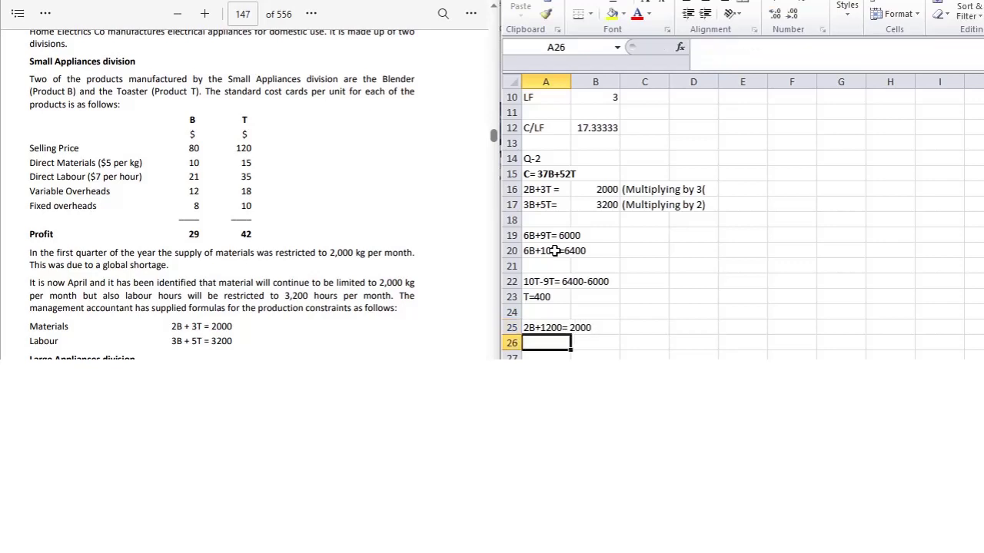
pyautogui.write('2')
pyautogui.press('BackSpace')
pyautogui.write('2')
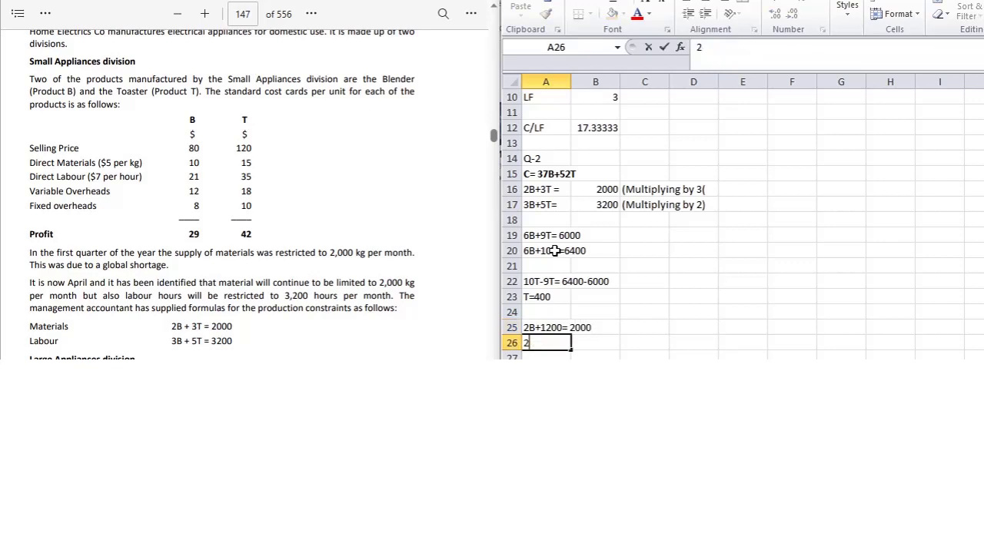
pyautogui.write('B= 800')
pyautogui.press('Return')
pyautogui.press('Return')
pyautogui.press('Return')
pyautogui.press('Return')
pyautogui.press('Return')
pyautogui.press('Return')
pyautogui.press('Return')
pyautogui.press('Return')
pyautogui.press('Return')
pyautogui.press('Return')
pyautogui.press('Return')
pyautogui.press('Return')
pyautogui.press('Return')
pyautogui.press('Return')
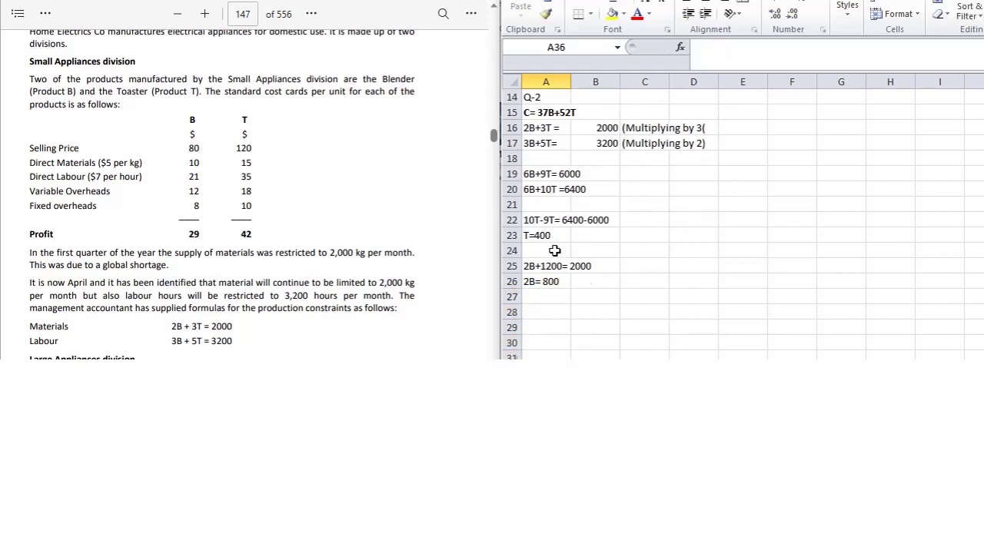
pyautogui.press('Up')
pyautogui.press('Up')
pyautogui.press('Up')
pyautogui.press('Up')
pyautogui.press('Up')
pyautogui.press('Up')
pyautogui.press('Up')
pyautogui.press('Up')
pyautogui.press('Up')
pyautogui.press('Up')
# Enter the solution for Product B as B=400 in A27.
pyautogui.press('Up')
pyautogui.press('Up')
pyautogui.press('Up')
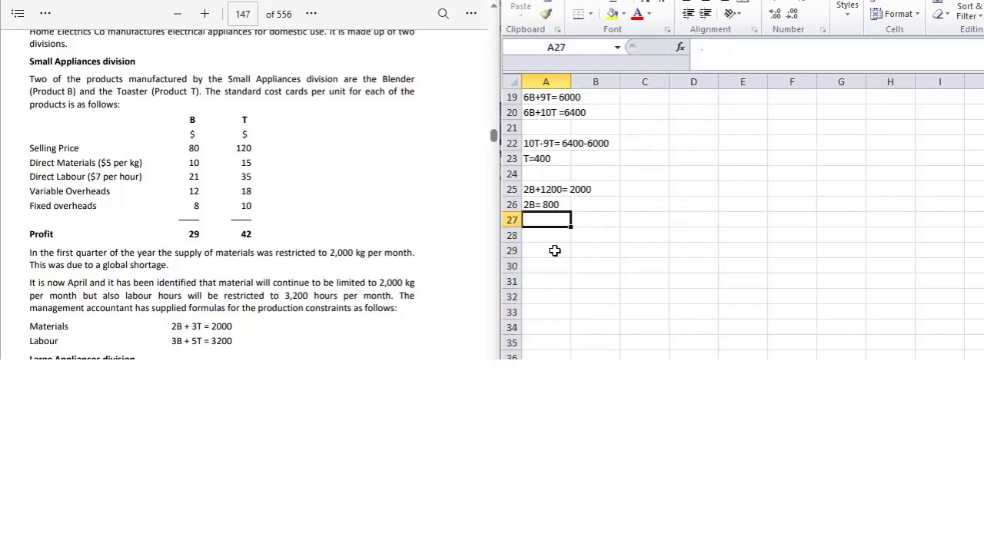
pyautogui.write('B=400')
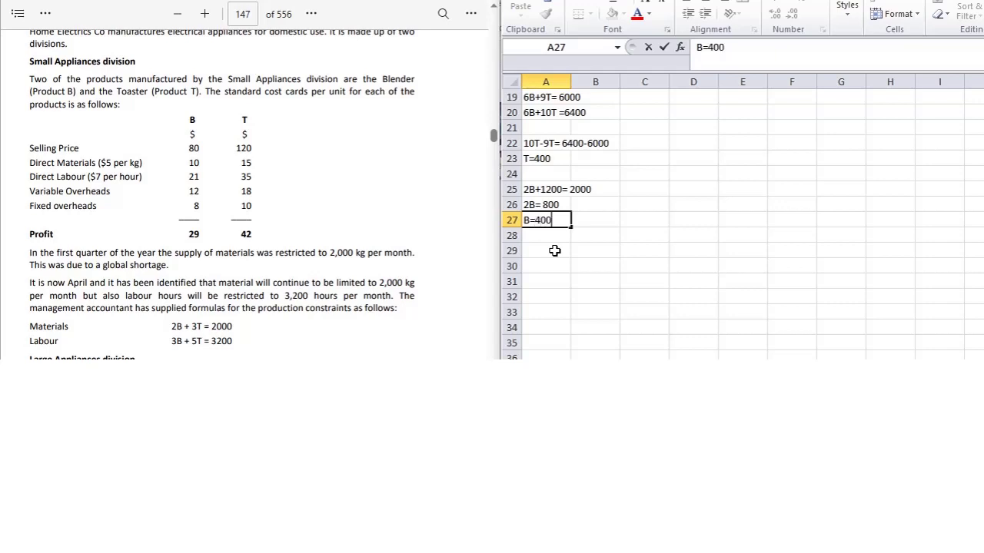
pyautogui.press('Return')
# Make the two solutions bold, T=400 in A23 and B=400 in A27.
pyautogui.press('Up')
pyautogui.press('Up')
pyautogui.press('Up')
pyautogui.press('Up')
pyautogui.press('Up')
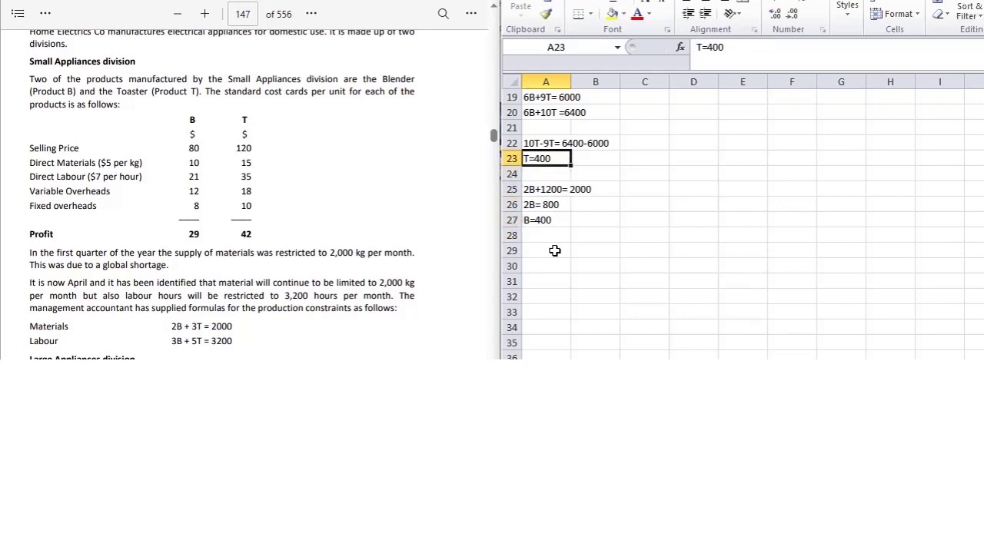
pyautogui.hotkey('ctrl', 'b')
pyautogui.press('Down')
pyautogui.press('Down')
pyautogui.press('Down')
pyautogui.press('Down')
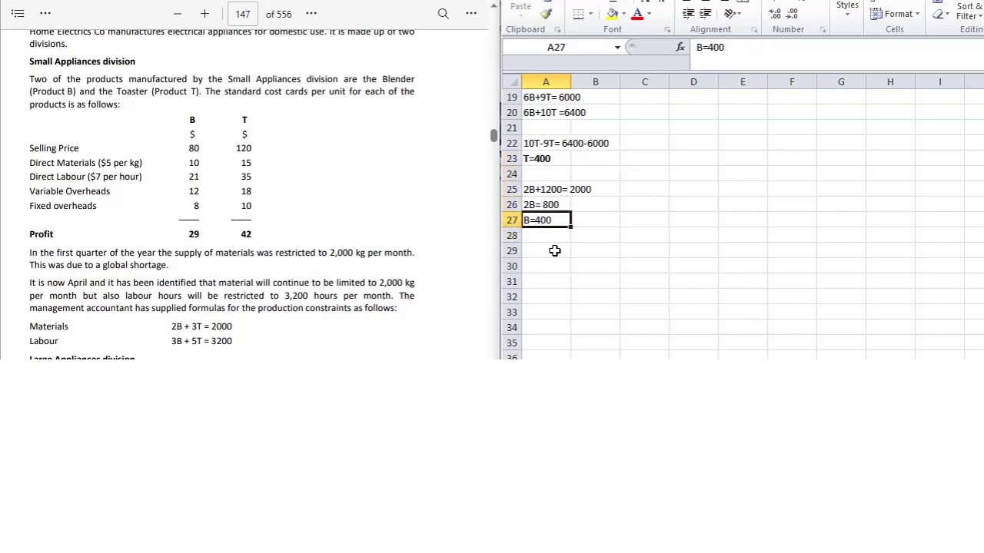
pyautogui.hotkey('ctrl', 'b')
# Calculate the total contribution in C15 with =37*400+52*400, beside the contribution equation, and make it bold.
pyautogui.press('Up')
pyautogui.press('Up')
pyautogui.press('Up')
pyautogui.press('Up')
pyautogui.press('Up')
pyautogui.press('Up')
pyautogui.press('Up')
pyautogui.press('Up')
pyautogui.press('Up')
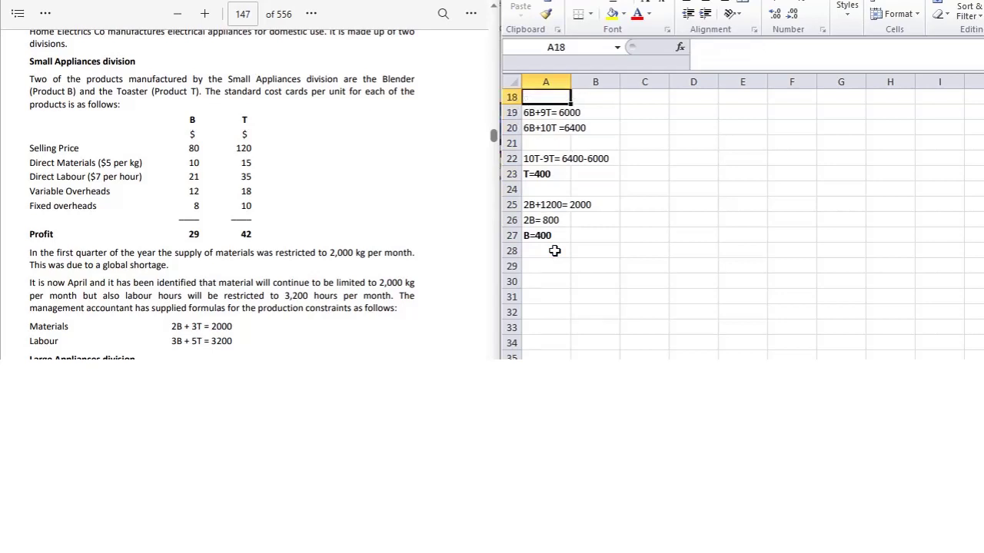
pyautogui.press('Up')
pyautogui.press('Up')
pyautogui.press('Up')
pyautogui.press('Up')
pyautogui.press('Up')
pyautogui.press('Up')
pyautogui.press('Up')
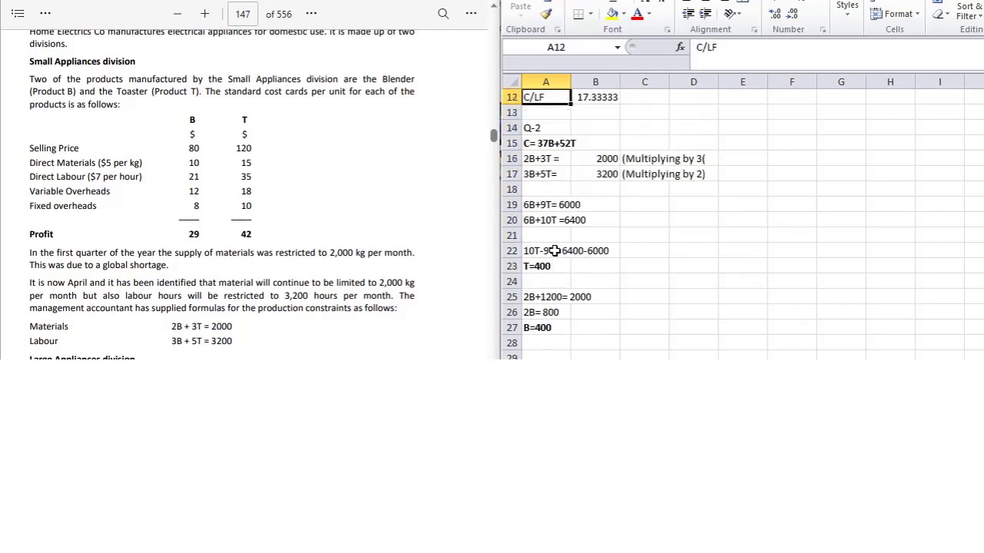
pyautogui.press('Down')
pyautogui.press('Down')
pyautogui.press('Down')
pyautogui.press('Down')
pyautogui.press('Right')
pyautogui.press('Right')
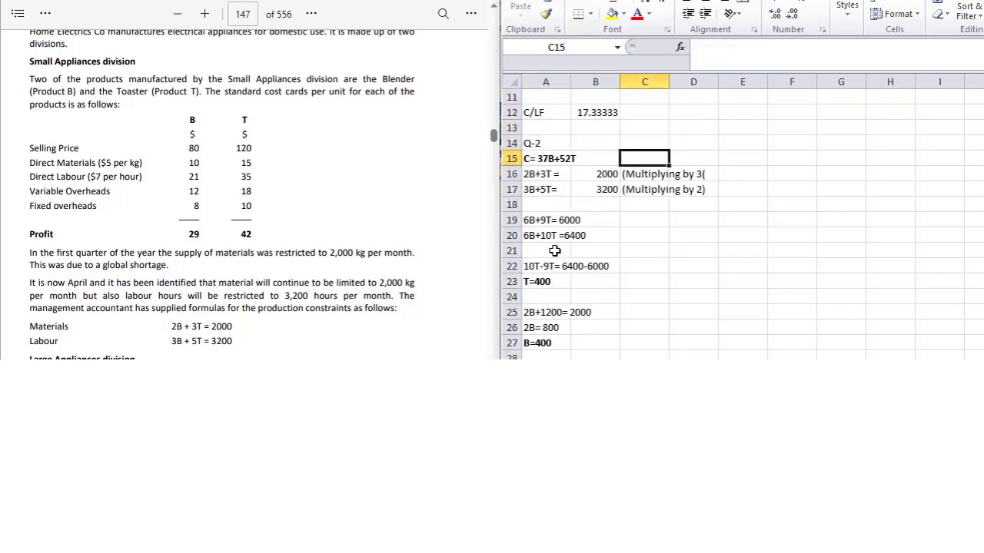
pyautogui.write('=37*')
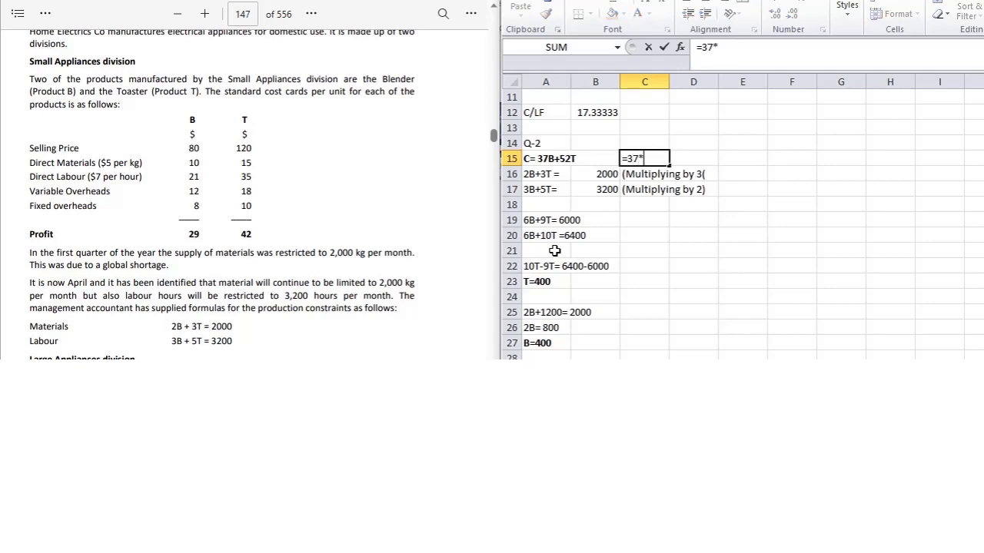
pyautogui.write('400+52*400')
pyautogui.press('Return')
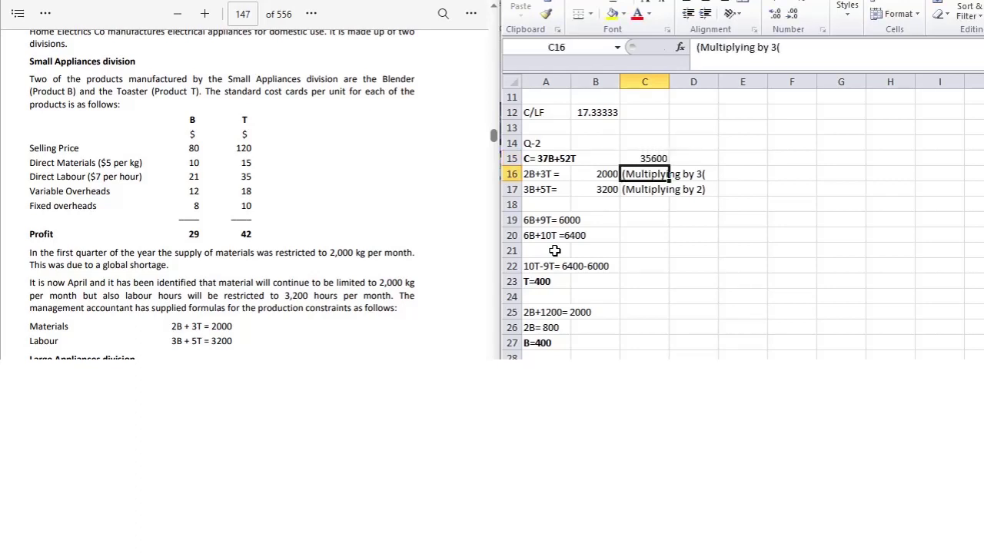
pyautogui.press('Up')
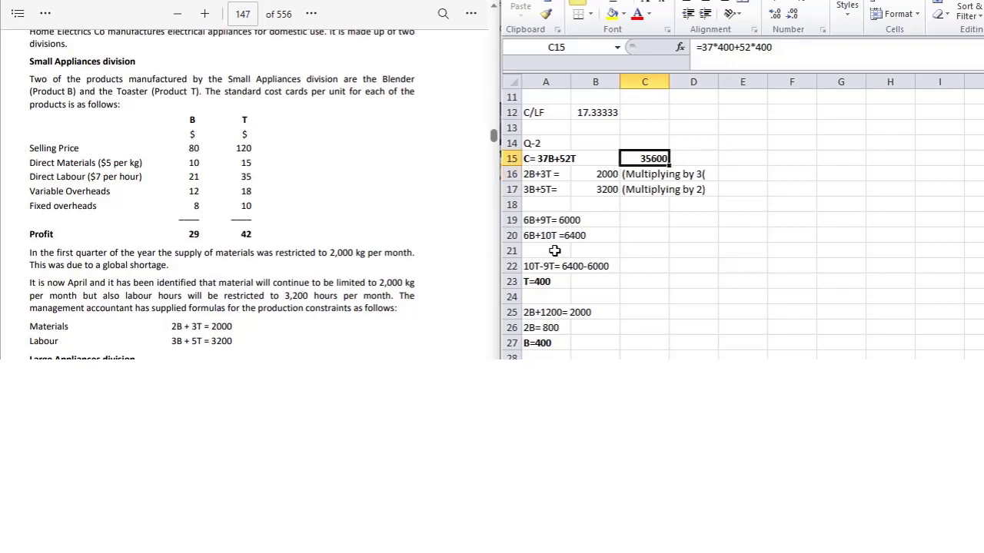
# Switch to the PDF and examine questions 2 to 4 together with the Large Appliances division's contributions and constraints.
pyautogui.click(369, 116)
pyautogui.scroll(-10, 369, 116)
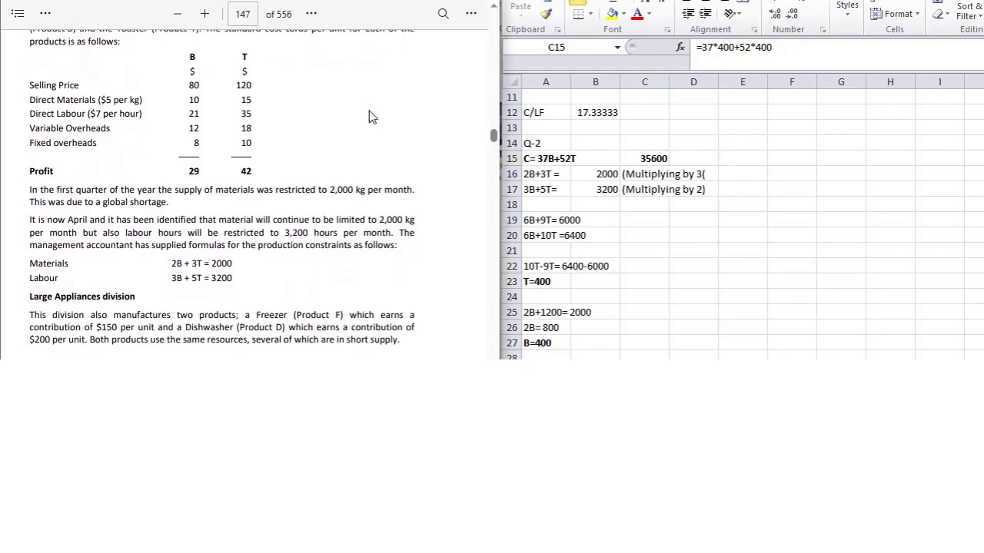
pyautogui.scroll(-2, 369, 111)
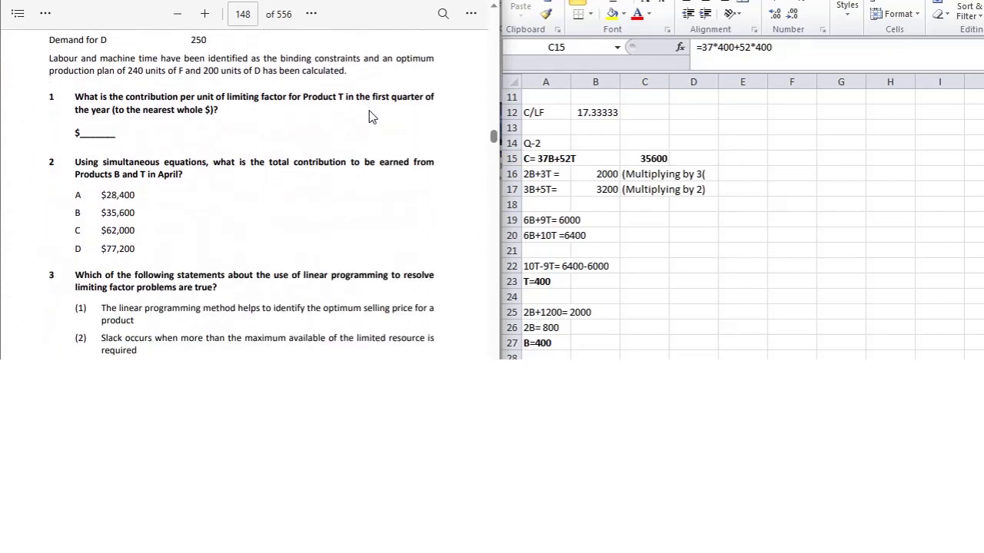
pyautogui.scroll(-4, 369, 116)
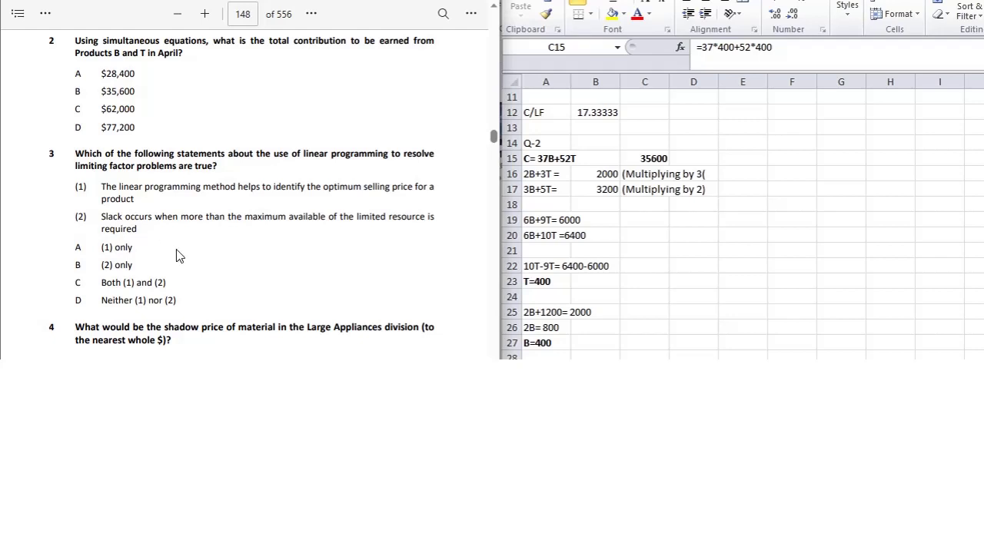
pyautogui.scroll(-3, 176, 250)
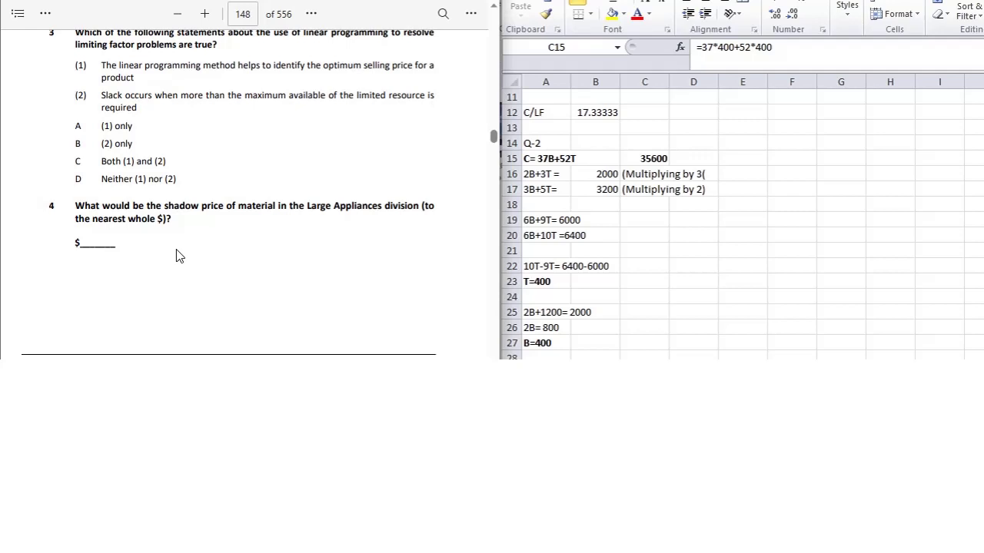
pyautogui.scroll(3, 176, 248)
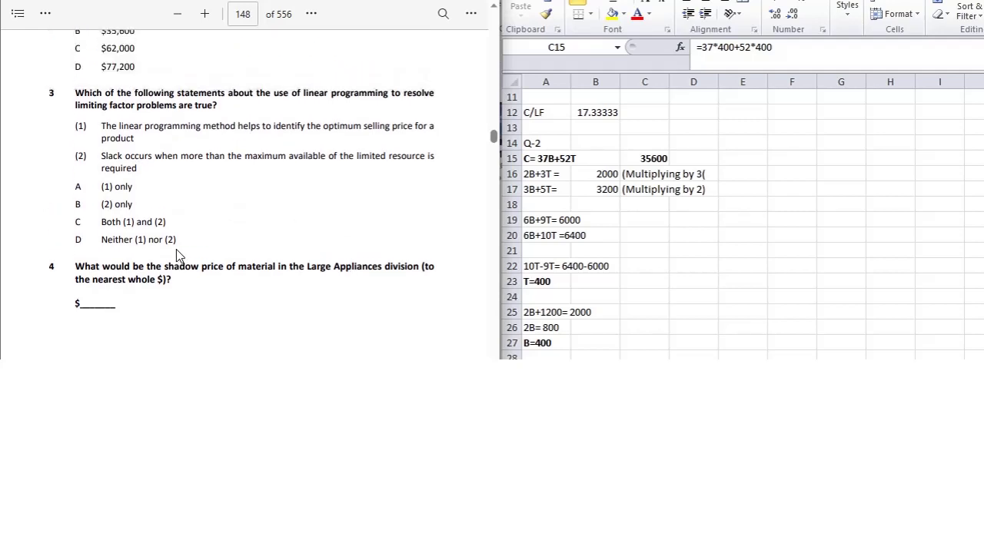
pyautogui.scroll(9, 176, 249)
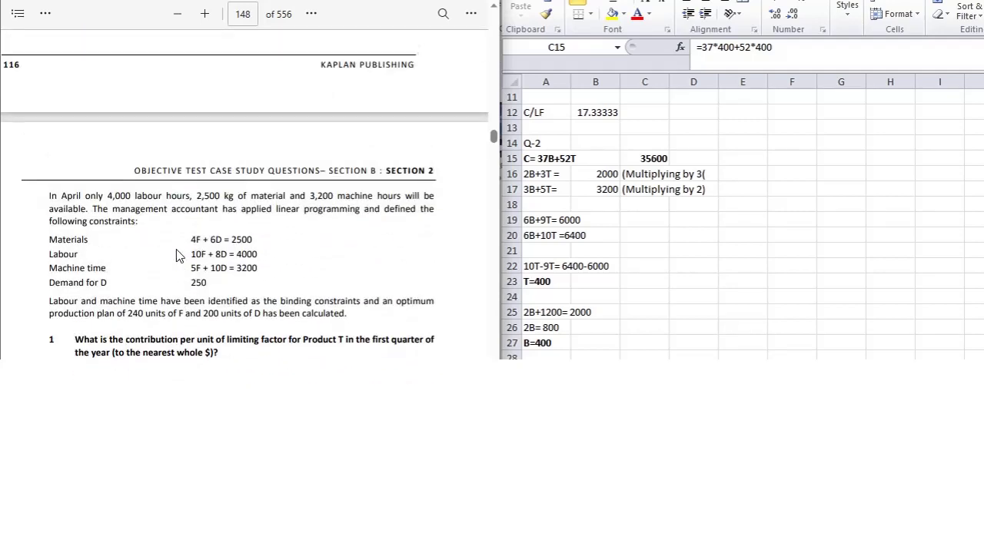
pyautogui.scroll(-9, 176, 249)
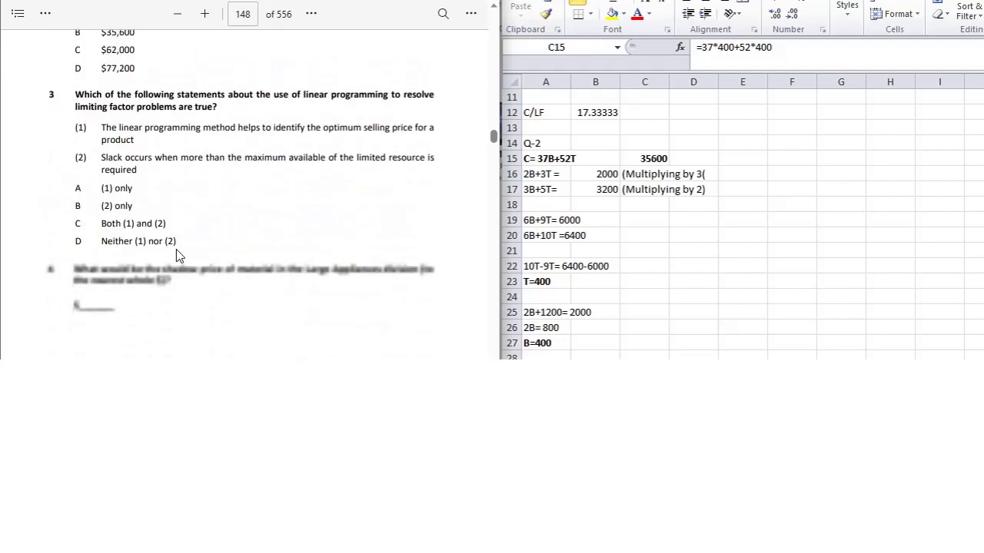
pyautogui.scroll(10, 176, 249)
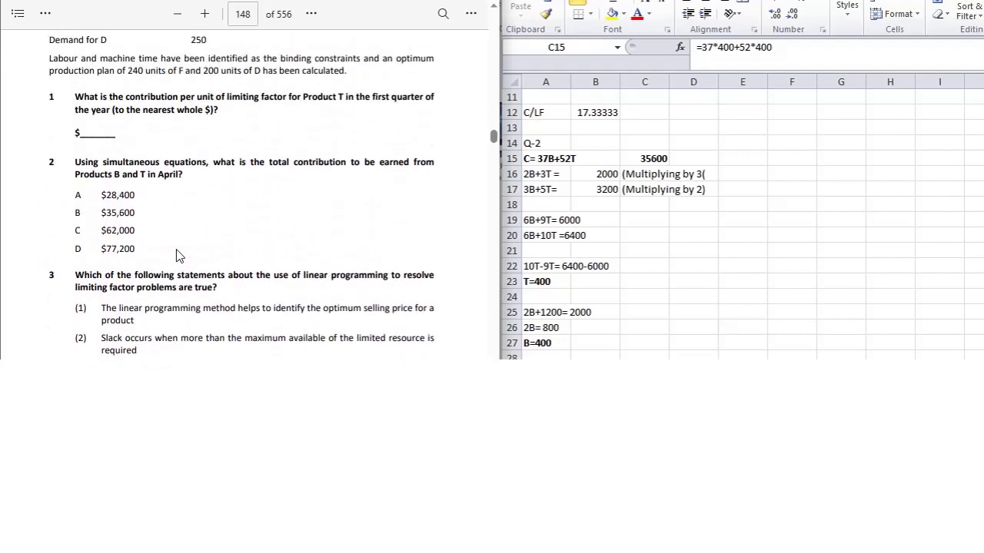
pyautogui.scroll(6, 177, 256)
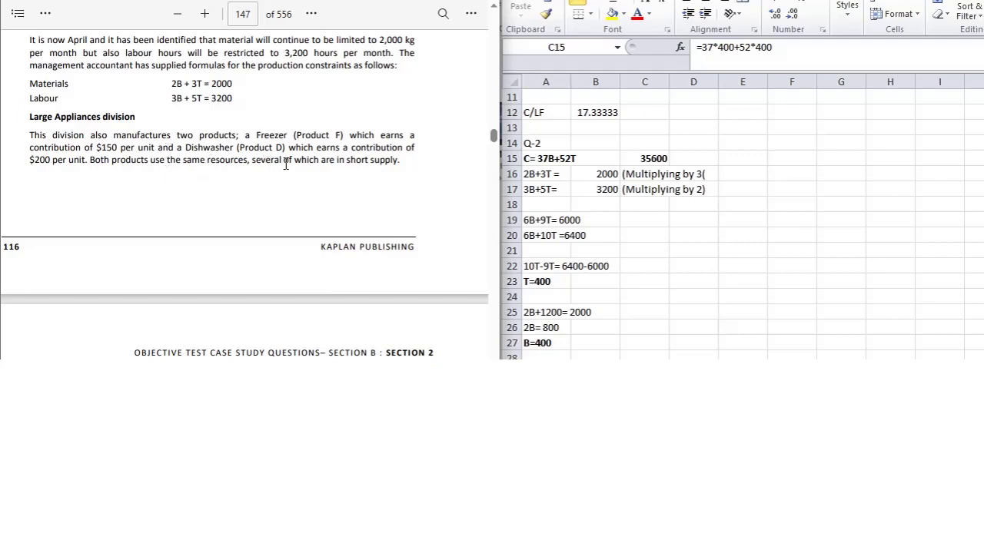
# Switch to the spreadsheet and enter the question label Q=4 in A31, below the Question 2 working.
pyautogui.hotkey('alt', 'Tab')
pyautogui.press('Down')
pyautogui.press('Down')
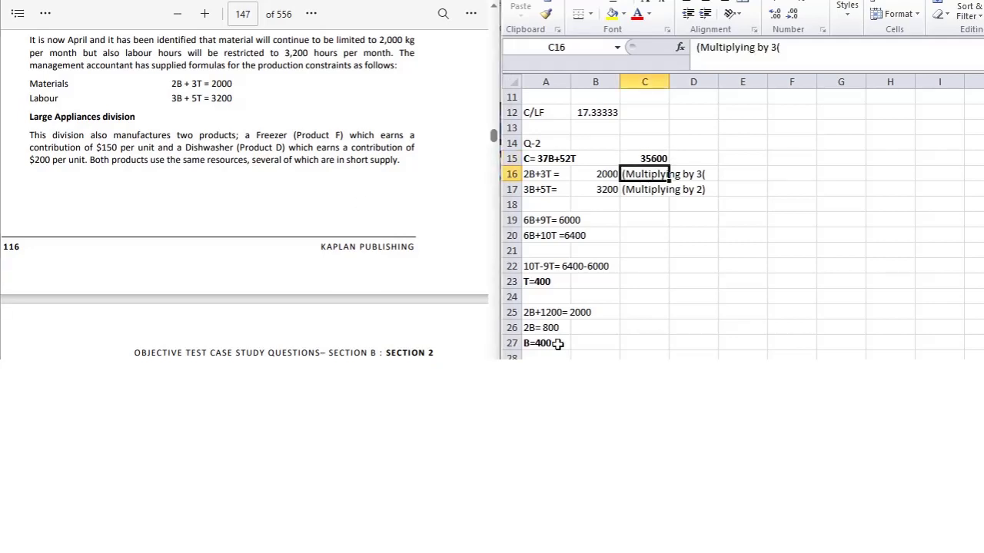
pyautogui.press('Down')
pyautogui.press('Down')
pyautogui.press('Down')
pyautogui.press('Down')
pyautogui.press('Down')
pyautogui.press('Down')
pyautogui.press('Down')
pyautogui.press('Down')
pyautogui.press('Down')
pyautogui.press('Down')
pyautogui.press('Down')
pyautogui.press('Down')
pyautogui.press('Down')
pyautogui.press('Down')
pyautogui.press('Down')
pyautogui.press('Down')
pyautogui.press('Down')
pyautogui.press('Down')
pyautogui.press('Down')
pyautogui.press('Down')
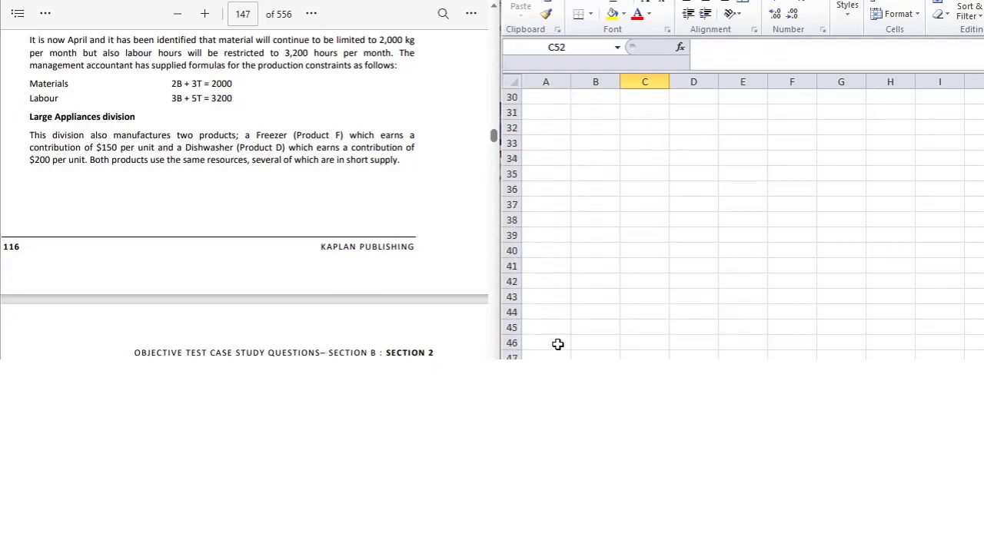
pyautogui.press('Up')
pyautogui.press('Up')
pyautogui.press('Up')
pyautogui.press('Up')
pyautogui.press('Up')
pyautogui.press('Up')
pyautogui.press('Up')
pyautogui.press('Up')
pyautogui.press('Up')
pyautogui.press('Up')
pyautogui.press('Up')
pyautogui.press('Up')
pyautogui.press('Up')
pyautogui.press('Up')
pyautogui.press('Up')
pyautogui.press('Up')
pyautogui.press('Up')
pyautogui.press('Up')
pyautogui.press('Left')
pyautogui.press('Left')
pyautogui.press('Up')
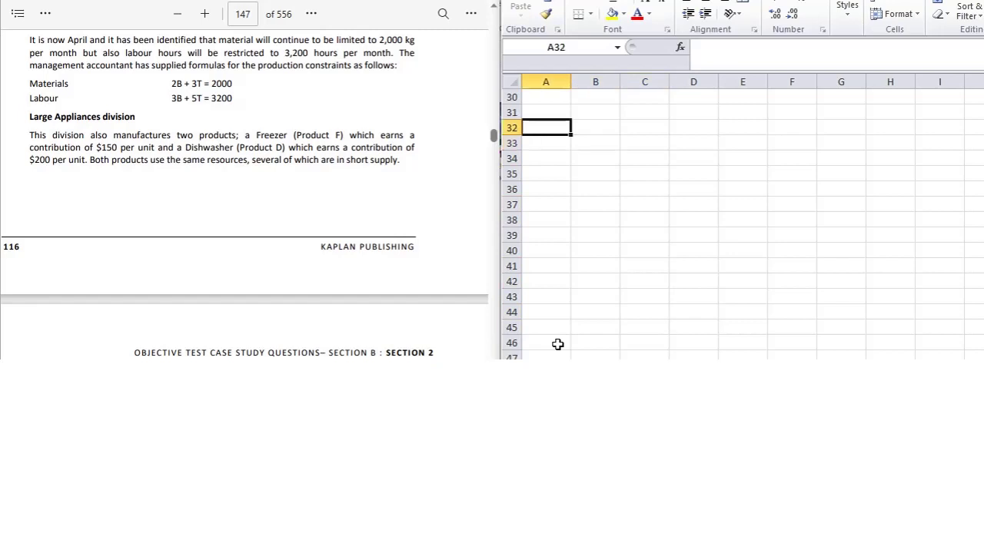
pyautogui.press('Up')
pyautogui.write('Q=4')
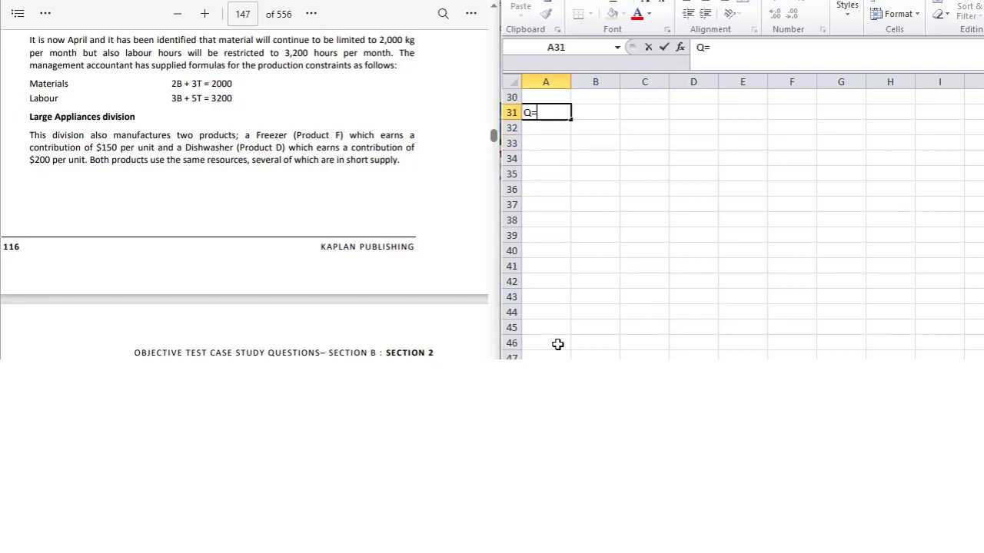
pyautogui.press('Return')
pyautogui.press('Return')
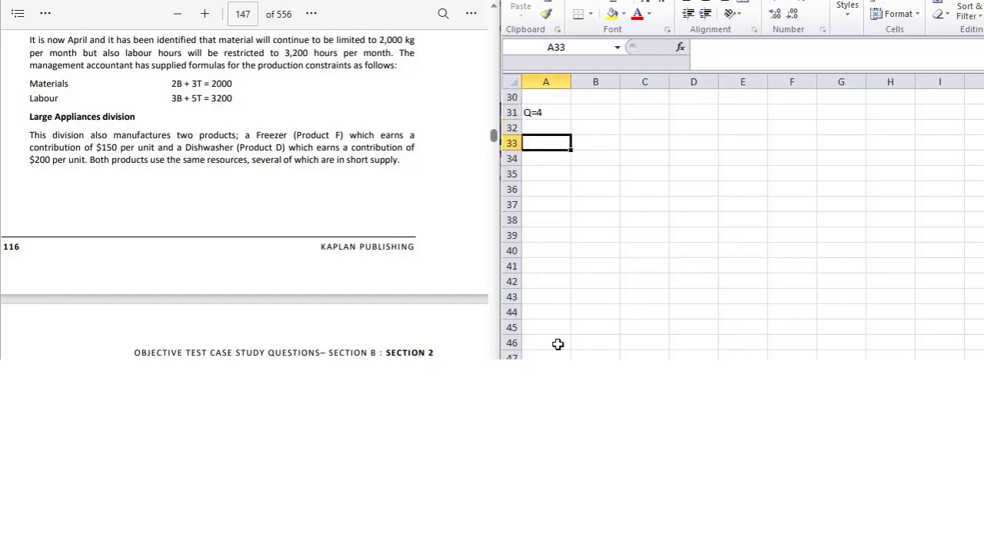
# Enter the Large Appliances contribution equation C= 150F+200D in A33.
pyautogui.write('C=')
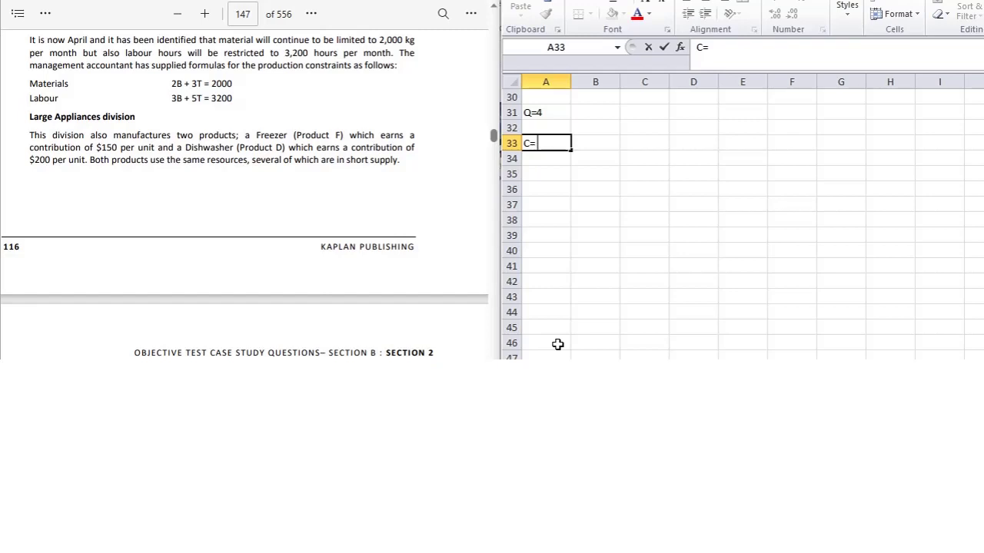
pyautogui.write(' 150F+20')
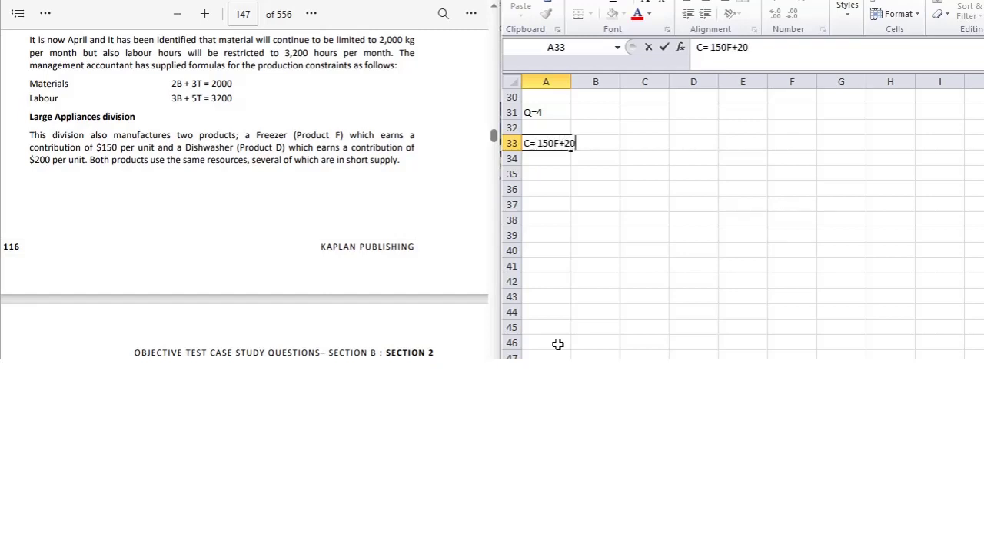
pyautogui.write('0D')
pyautogui.press('Return')
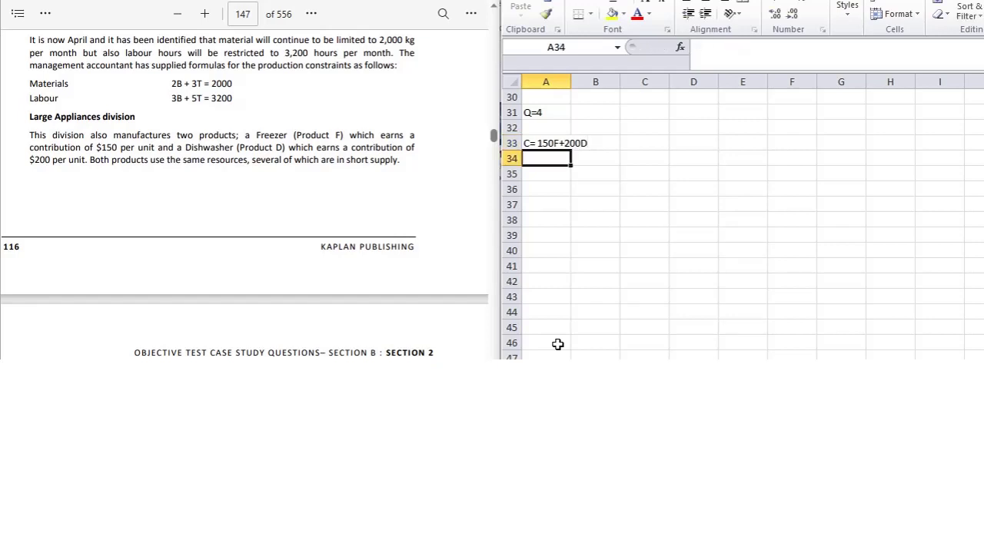
# Look up the Large Appliances constraints in the PDF and enter the labour one in A35 as Labour , 10F+8D =4000.
pyautogui.click(129, 247)
pyautogui.scroll(-2, 129, 247)
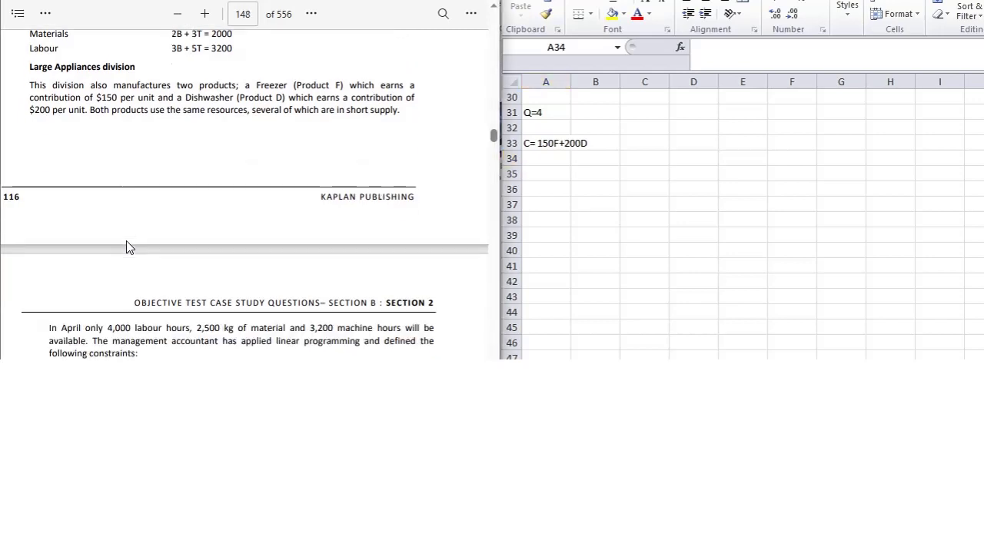
pyautogui.scroll(-1, 129, 246)
pyautogui.scroll(1, 127, 248)
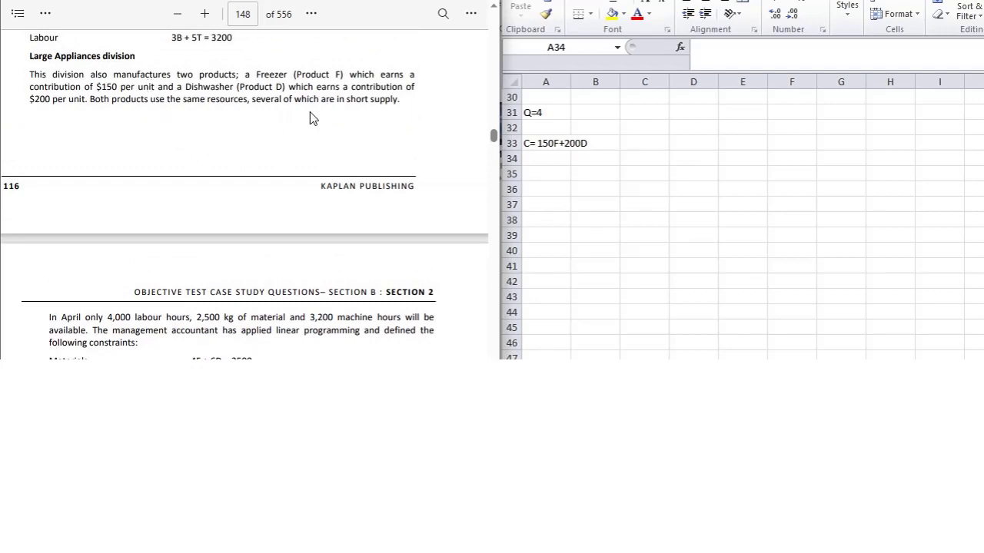
pyautogui.scroll(-1, 310, 111)
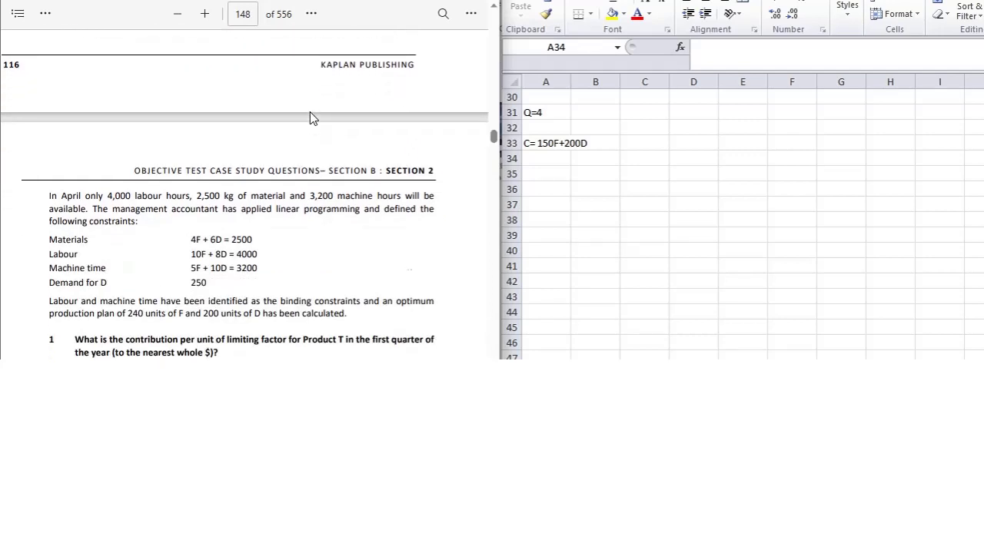
pyautogui.scroll(-2, 311, 116)
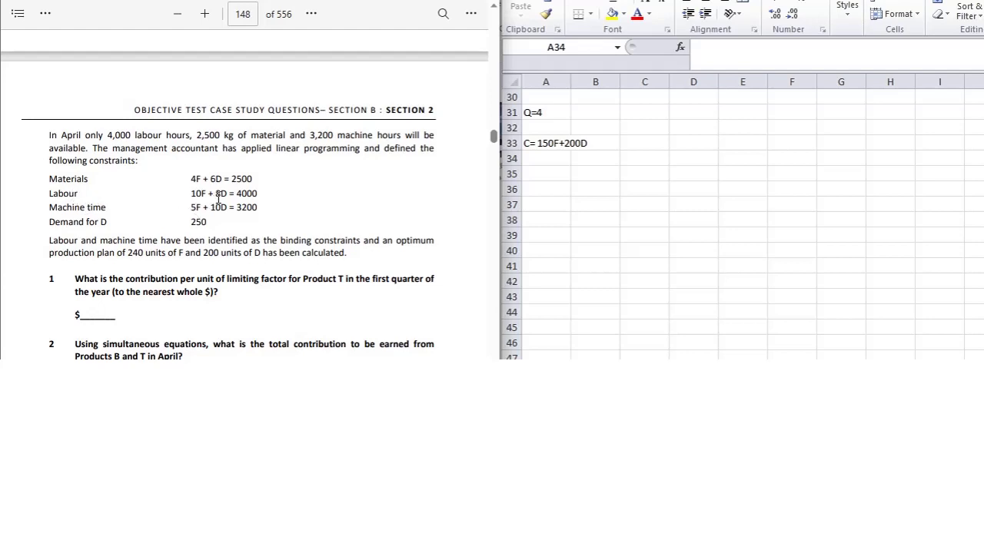
pyautogui.click(559, 164)
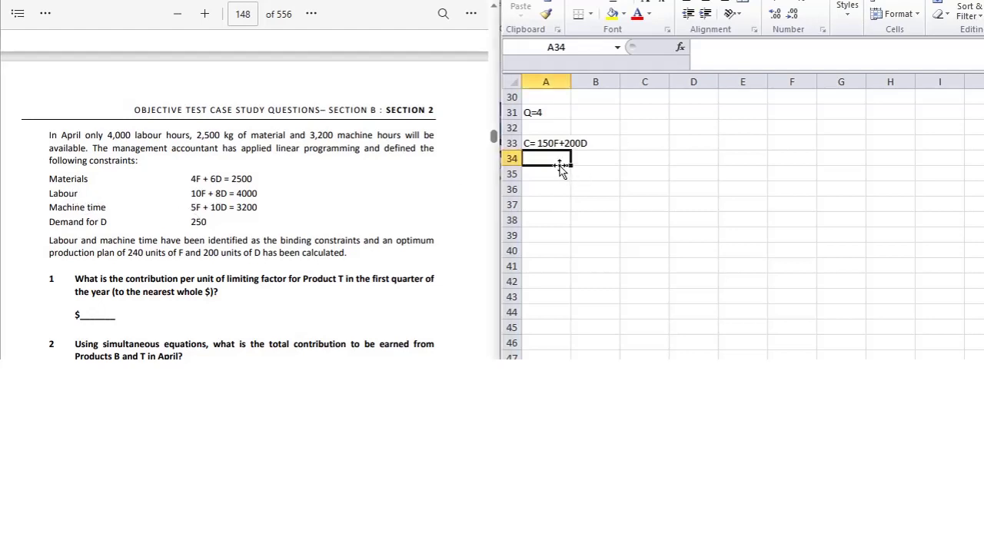
pyautogui.press('Return')
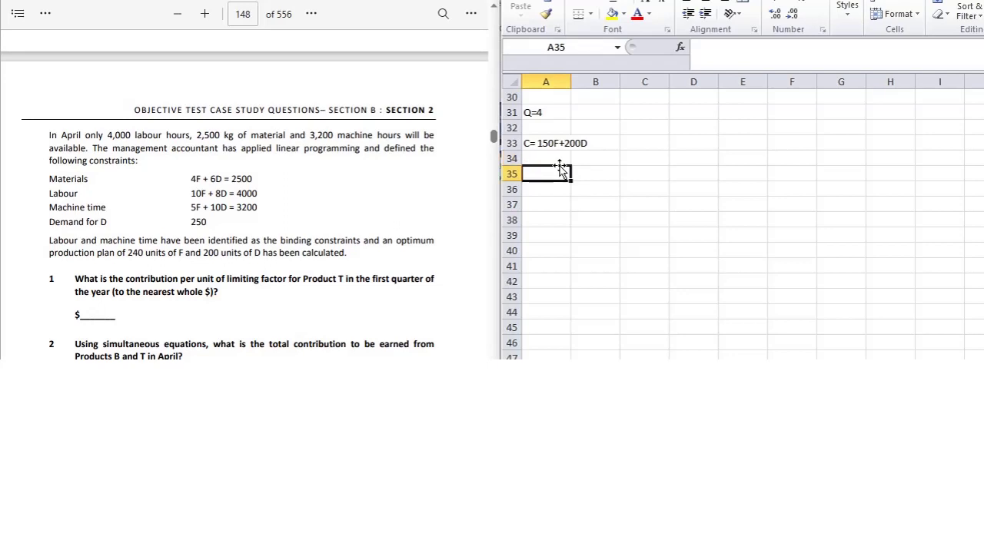
pyautogui.write('L=')
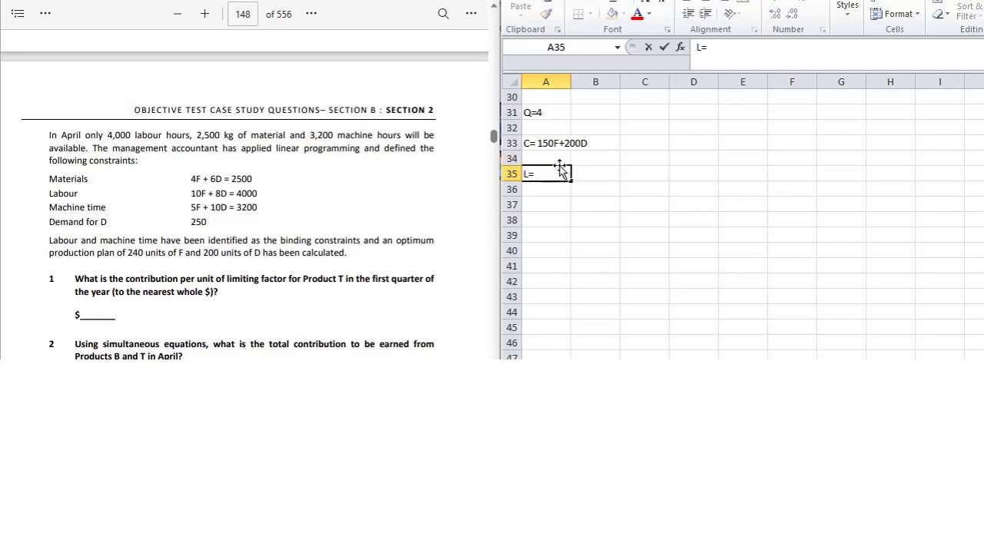
pyautogui.press('BackSpace')
pyautogui.write('a')
pyautogui.press('BackSpace')
pyautogui.write('abour , 10F')
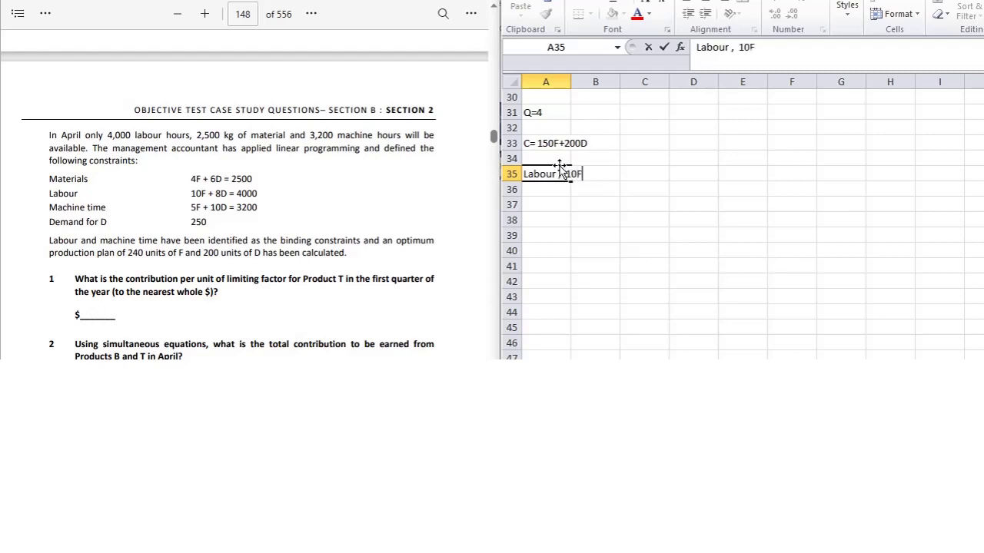
pyautogui.write('+8D =4000')
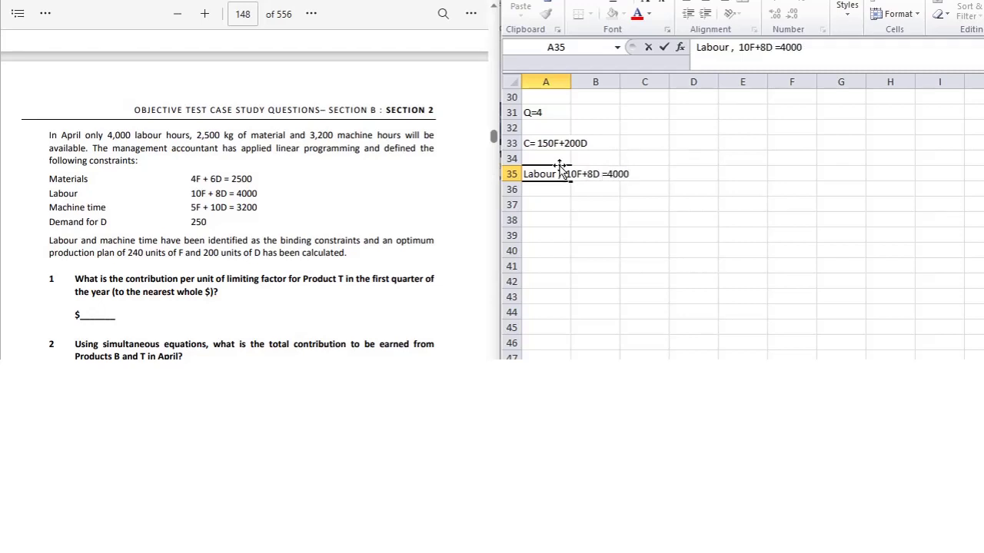
pyautogui.press('Return')
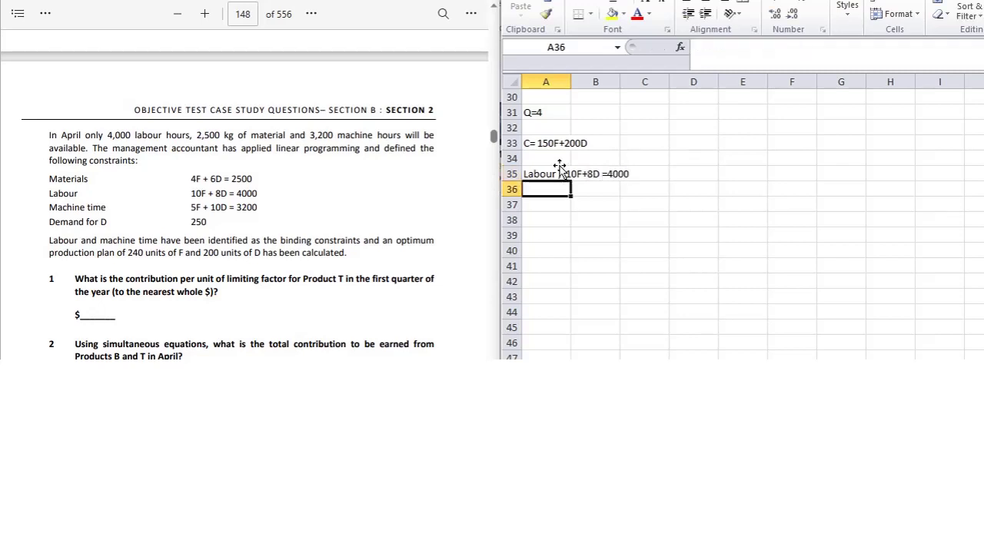
# Enter the machine time constraint in A36 as Machine 5F+10D =3200.
pyautogui.write('Machine')
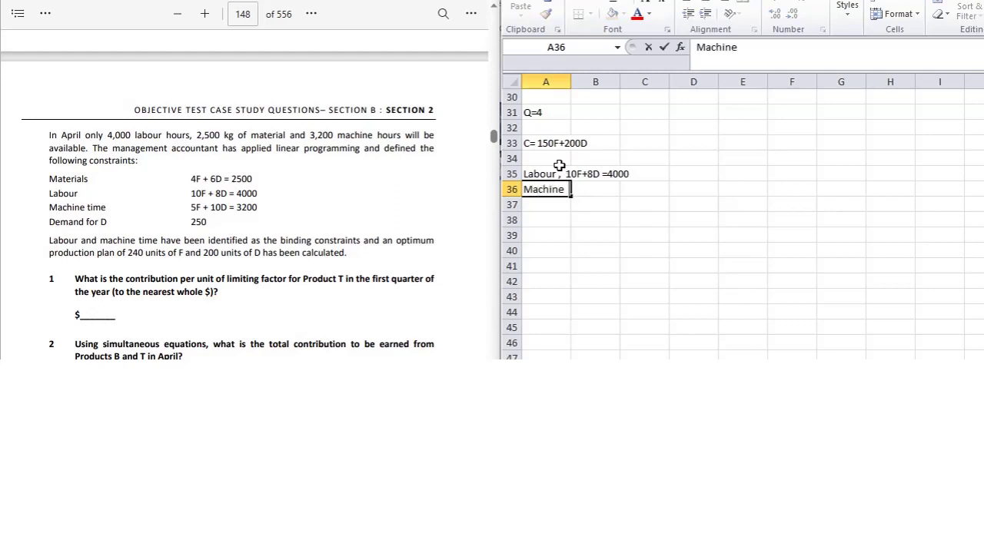
pyautogui.write('  5F+10D =3')
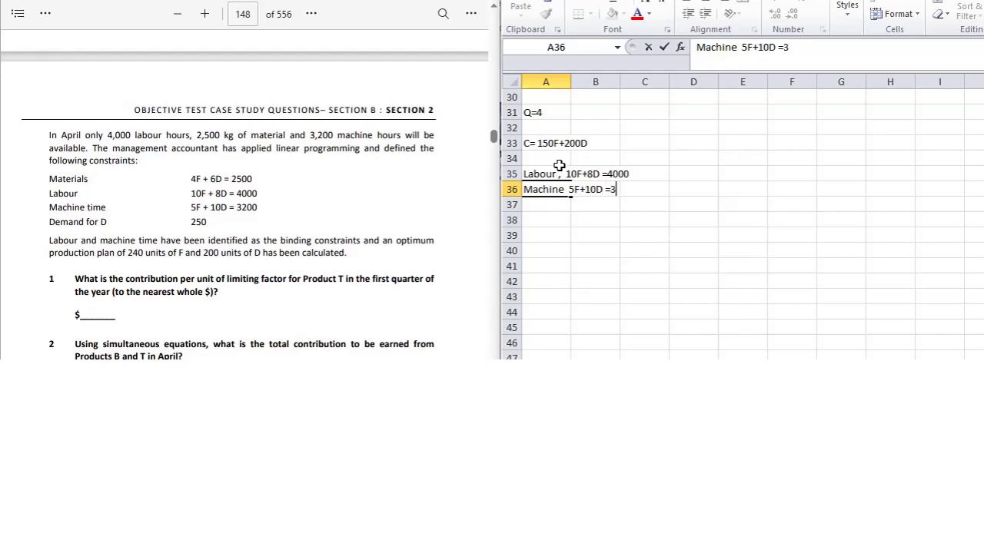
pyautogui.write('200')
pyautogui.press('Return')
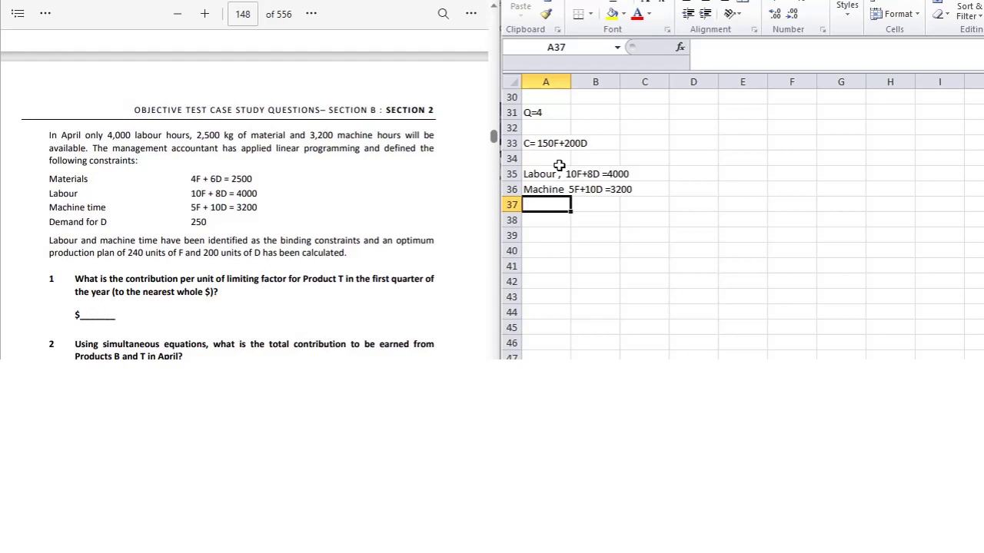
# Enter the heading Optimum production plan in A38, with F= 240 in A39 and D= 200 in A40.
pyautogui.press('Return')
pyautogui.write('Op')
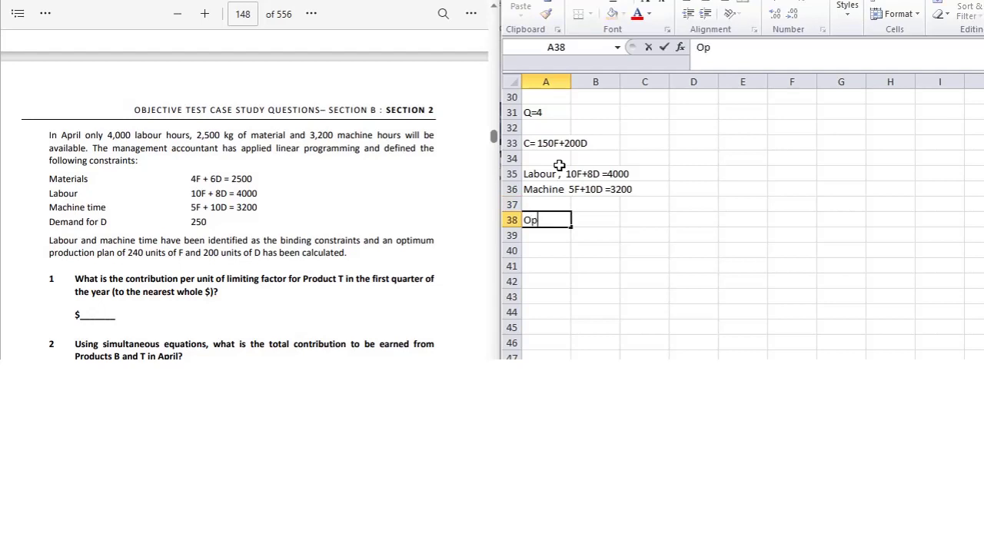
pyautogui.write('timum pro')
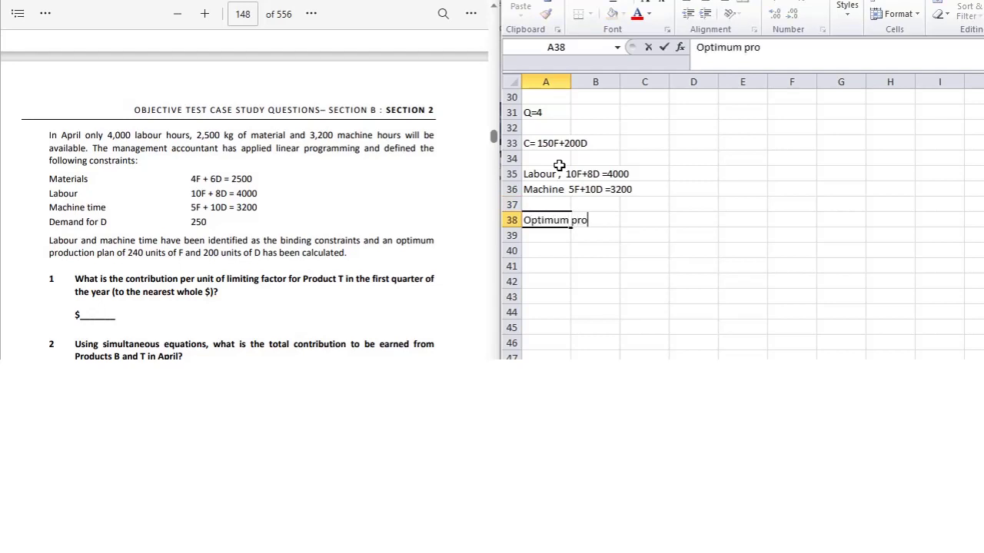
pyautogui.write('duction plan')
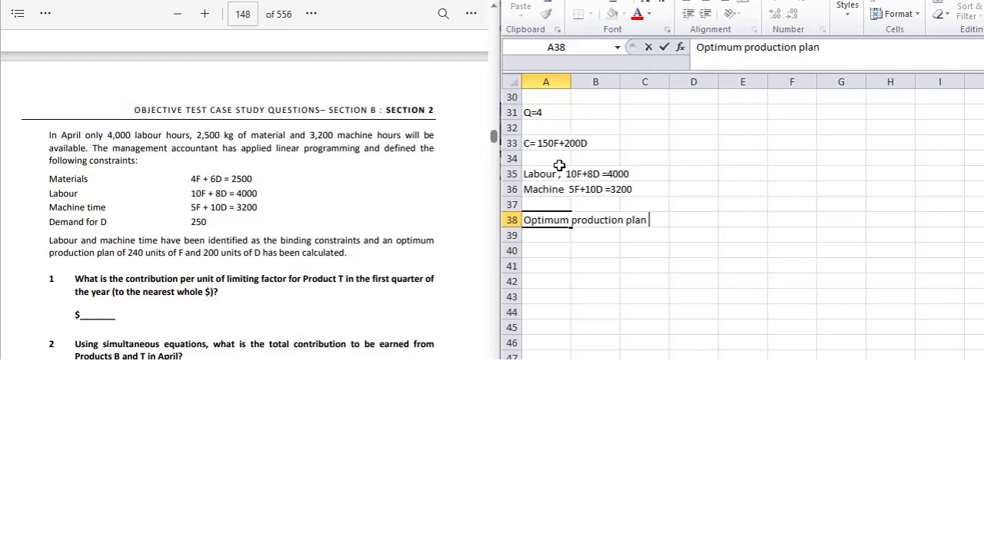
pyautogui.press('Return')
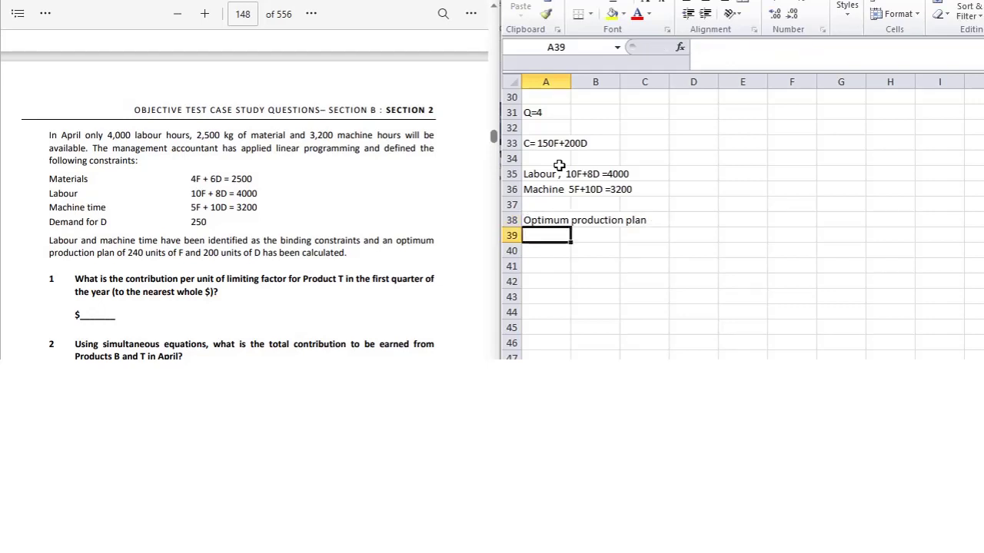
pyautogui.write('F= 240')
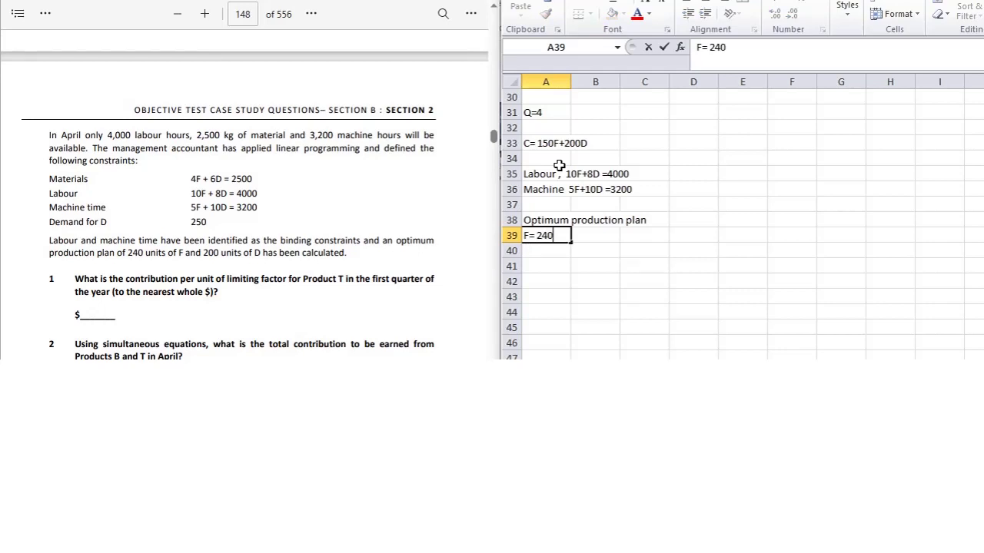
pyautogui.press('Return')
pyautogui.write('D=')
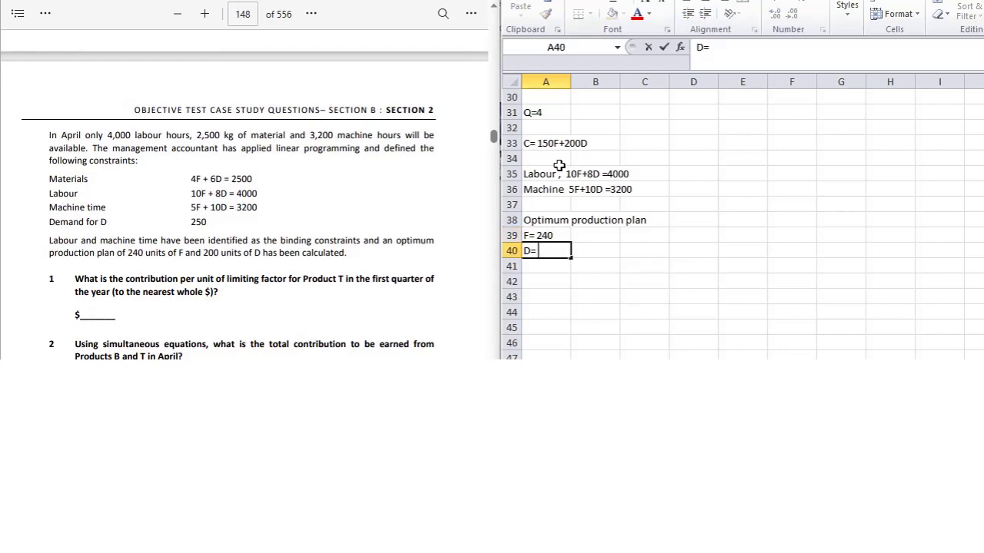
pyautogui.write(' 200')
pyautogui.press('Return')
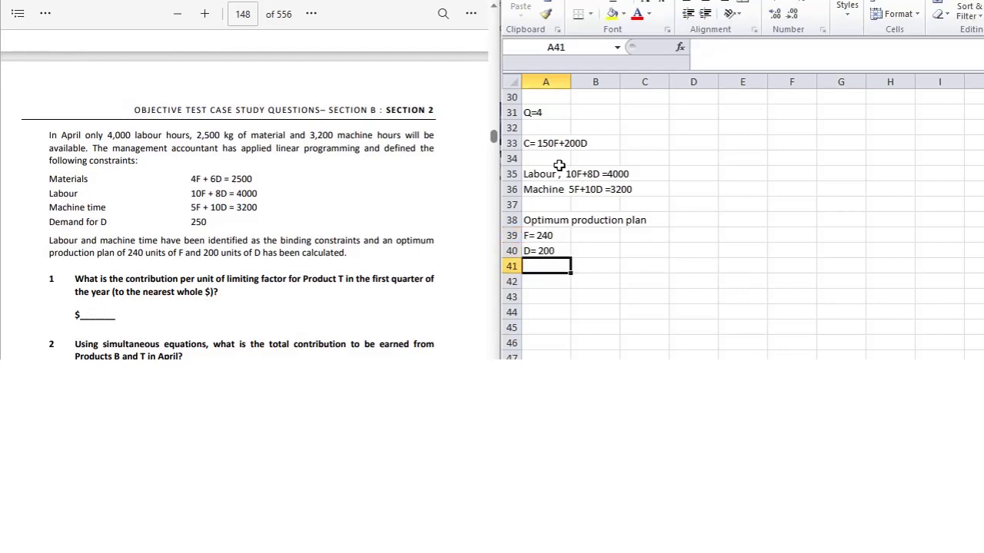
# Enter the contribution label C= in A41, directly below the optimum production plan quantities.
pyautogui.press('Down')
pyautogui.press('Up')
pyautogui.press('Up')
pyautogui.press('Up')
pyautogui.press('Up')
pyautogui.press('Up')
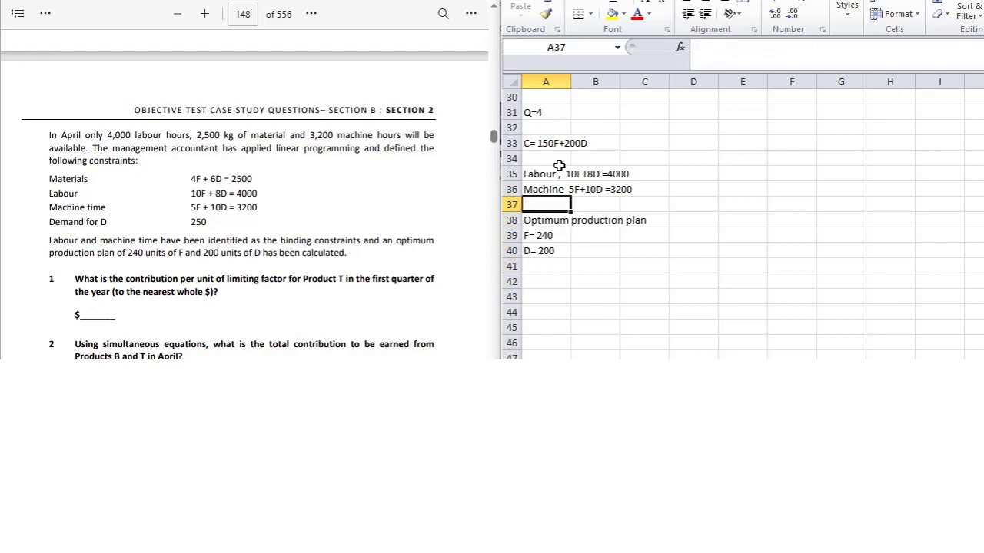
pyautogui.press('Up')
pyautogui.press('Up')
pyautogui.press('Up')
pyautogui.press('Up')
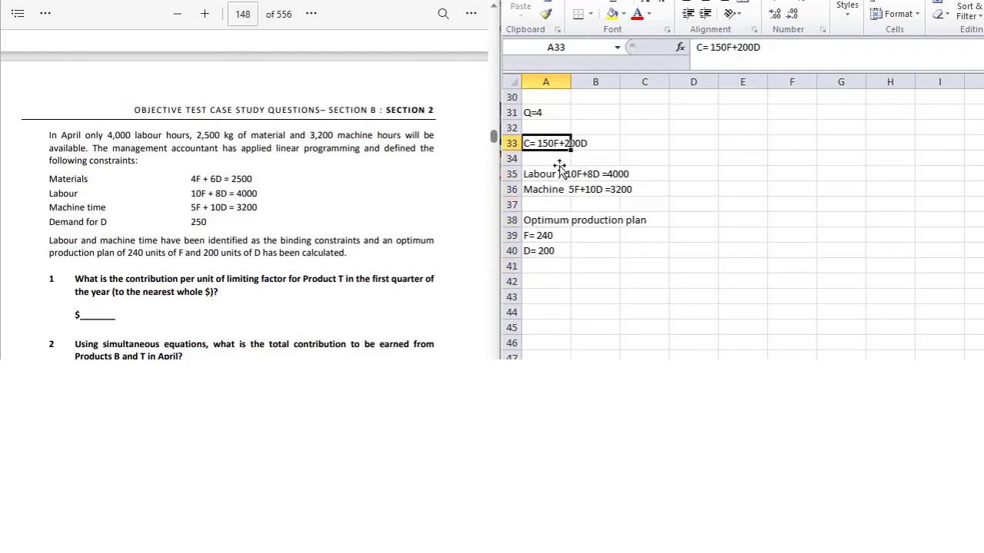
pyautogui.press('Down')
pyautogui.press('Down')
pyautogui.press('Down')
pyautogui.press('Down')
pyautogui.press('Down')
pyautogui.press('Down')
pyautogui.press('Down')
pyautogui.press('Down')
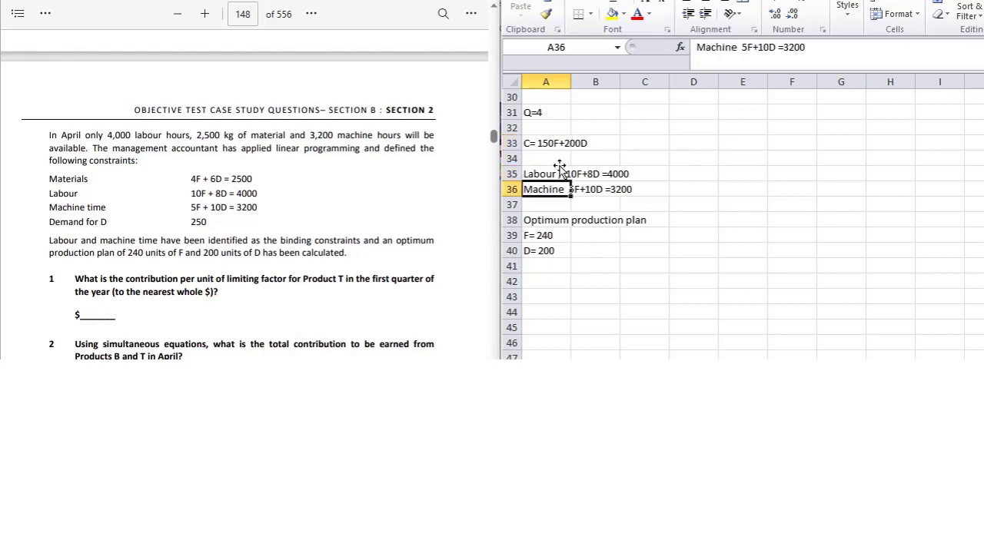
pyautogui.write('C')
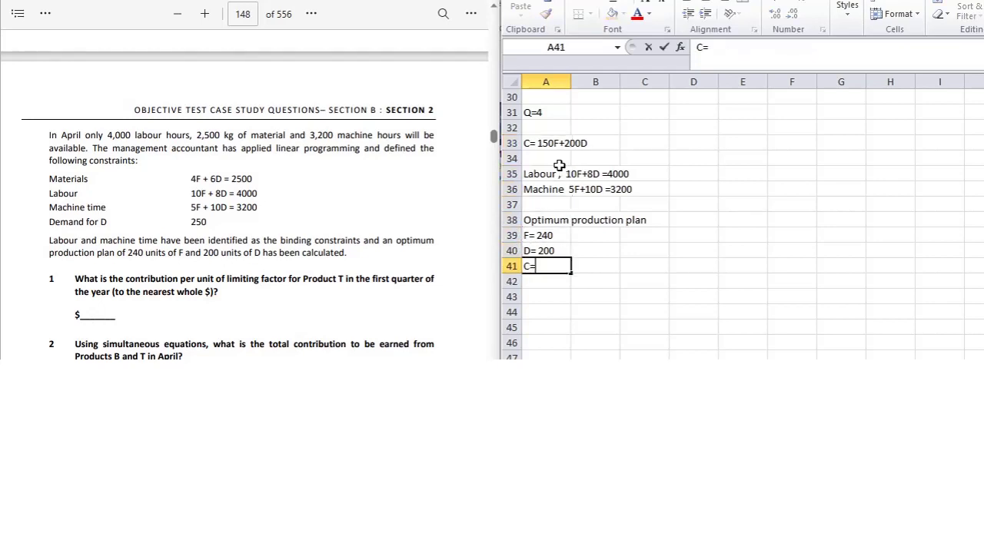
pyautogui.write('= 150*')
pyautogui.press('BackSpace')
pyautogui.press('BackSpace')
pyautogui.press('BackSpace')
pyautogui.press('BackSpace')
pyautogui.press('Tab')
# Calculate the contribution in B41 with the formula =150*240+200*240.
pyautogui.write('=150*4')
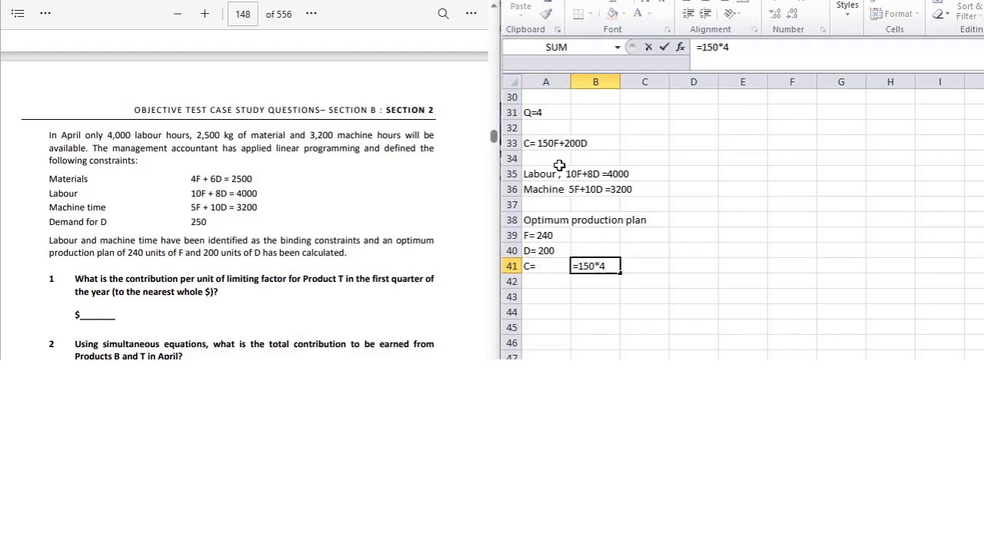
pyautogui.press('BackSpace')
pyautogui.write('240+')
pyautogui.write('200*240')
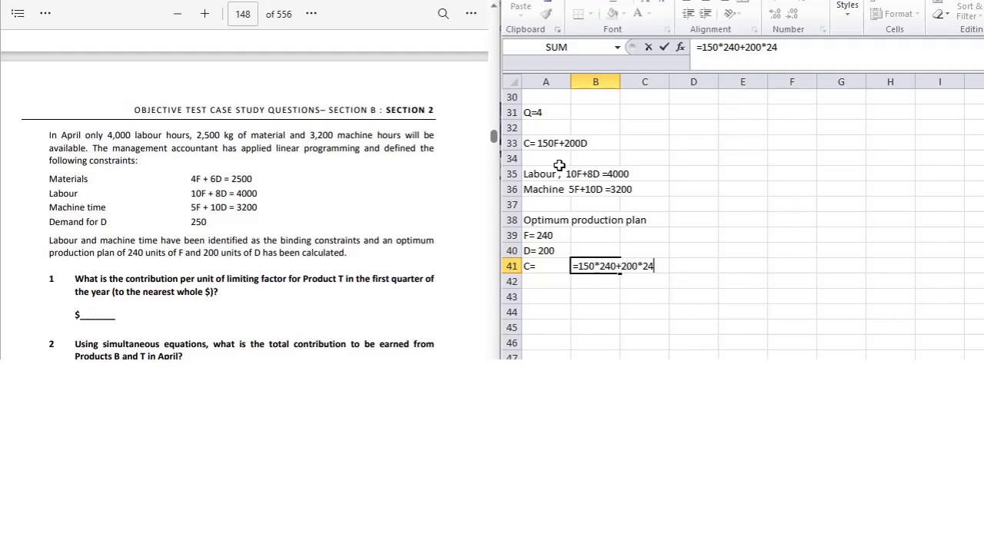
pyautogui.press('Return')
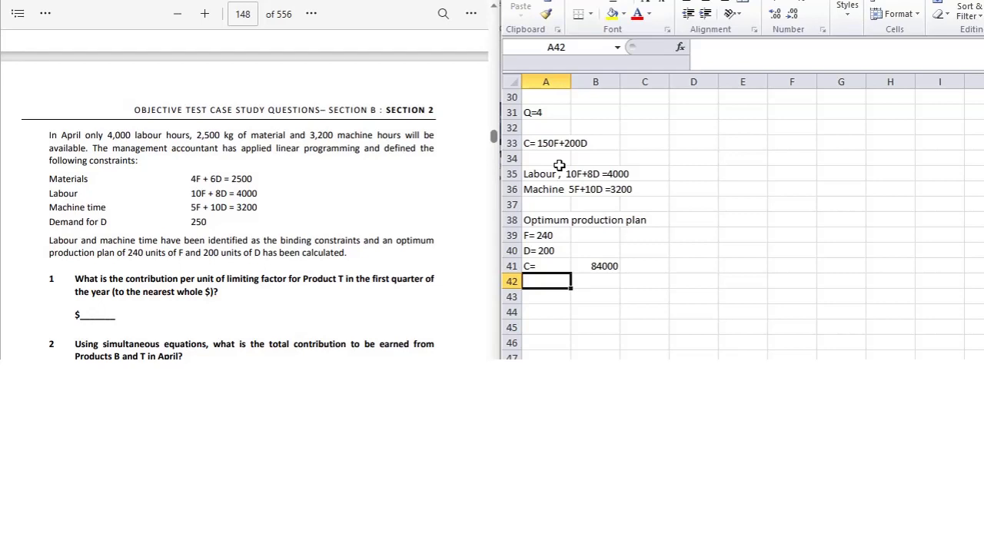
# Compare question 4 on the shadow price of material with the April constraints in the case text.
pyautogui.click(466, 156)
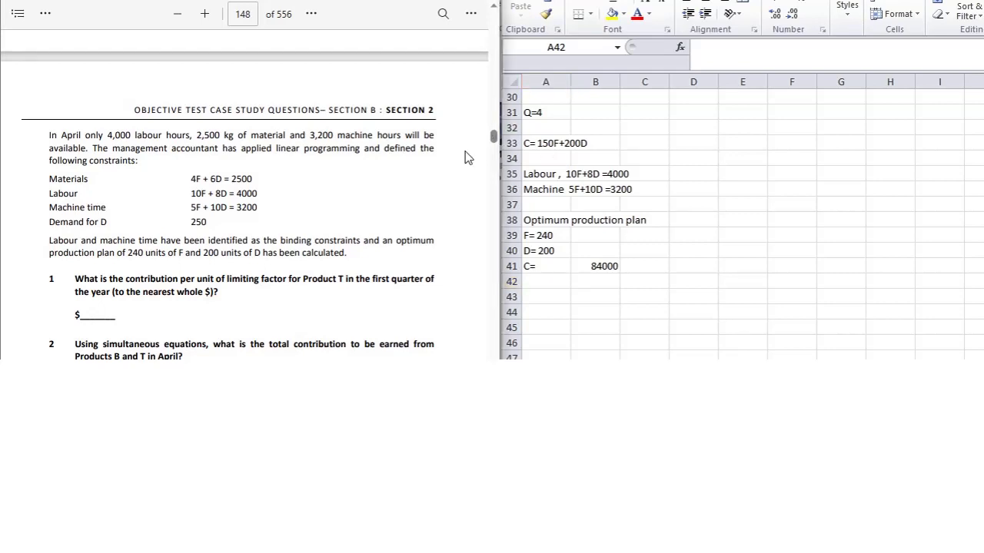
pyautogui.scroll(-5, 466, 156)
pyautogui.scroll(-7, 466, 158)
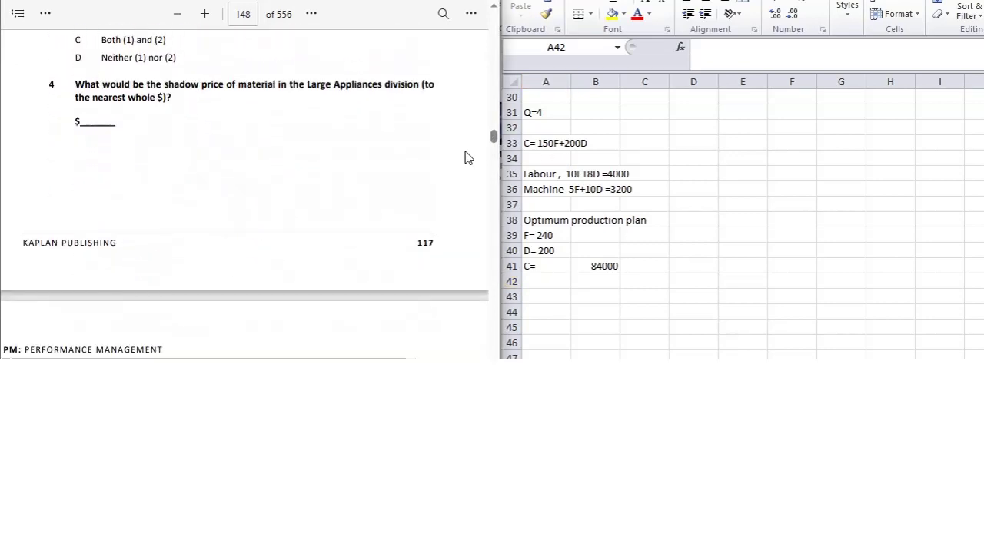
pyautogui.scroll(3, 466, 157)
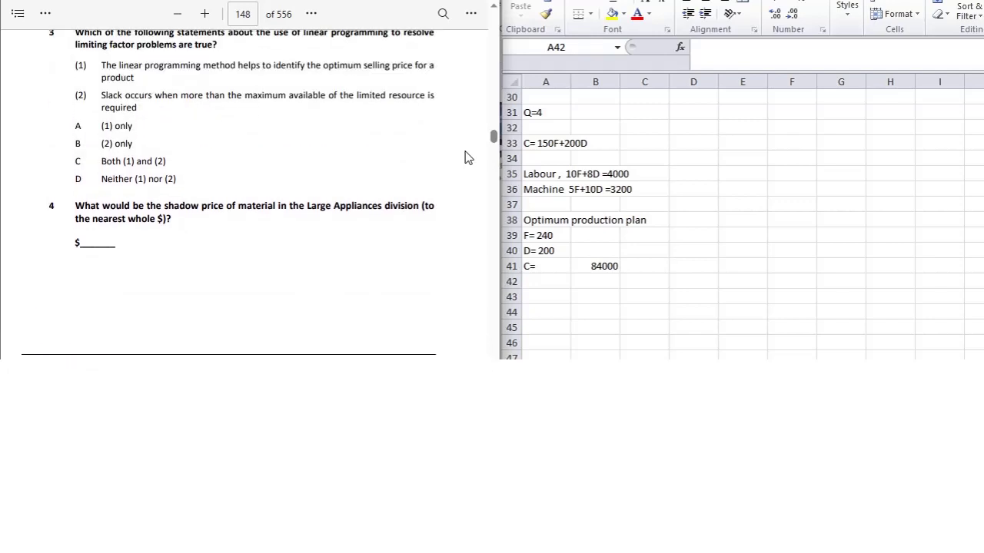
pyautogui.scroll(10, 466, 157)
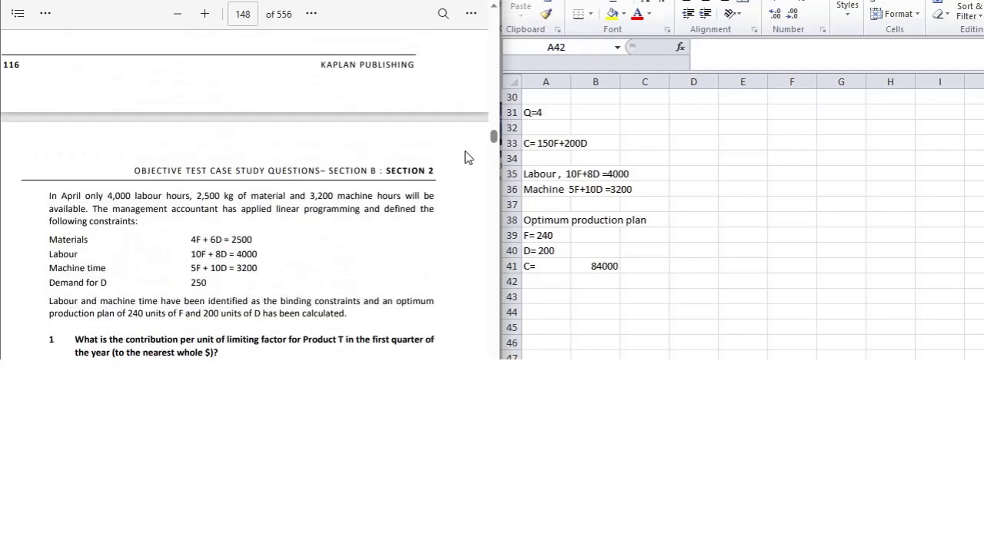
pyautogui.scroll(-2, 465, 158)
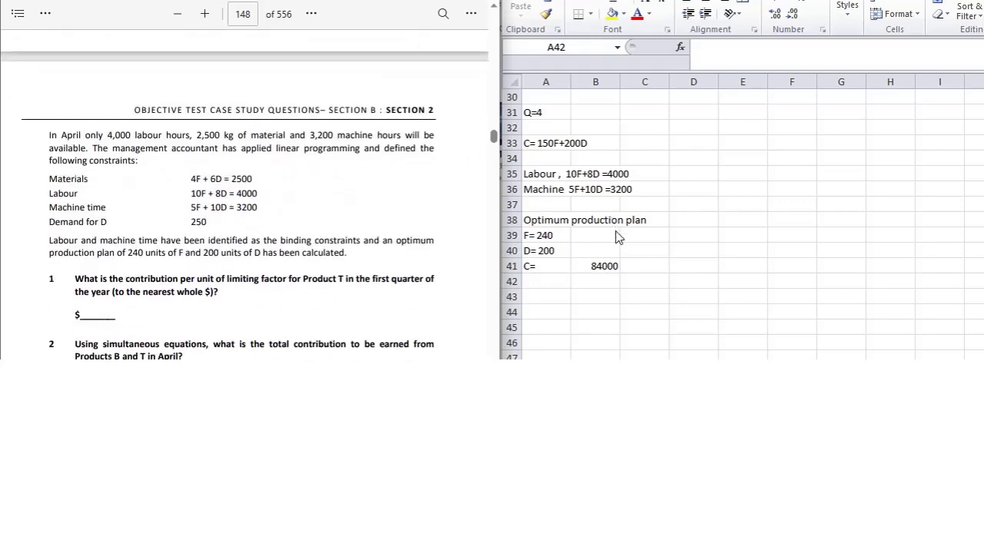
pyautogui.click(578, 283)
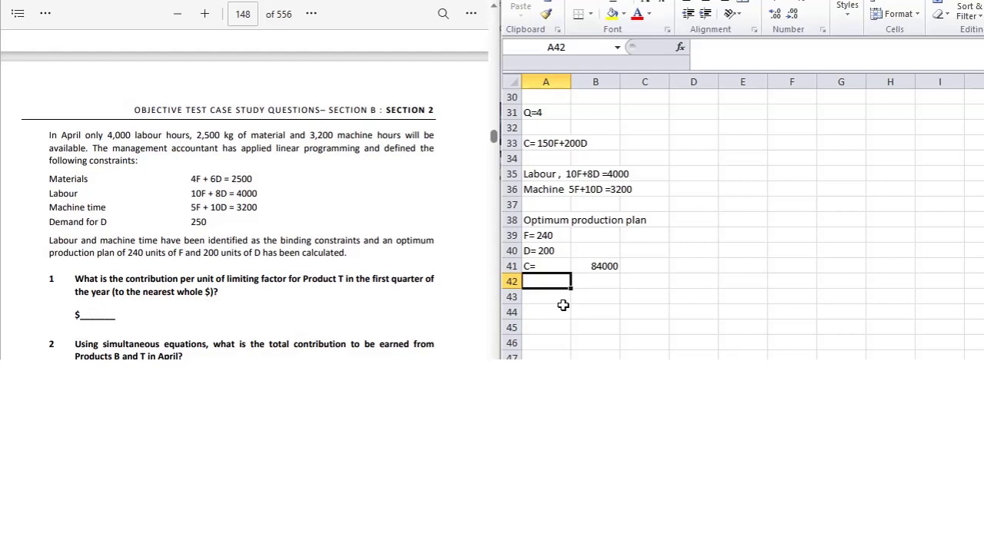
# Highlight the word material in question 4 and check it against the listed constraints and the binding constraints.
pyautogui.click(389, 175)
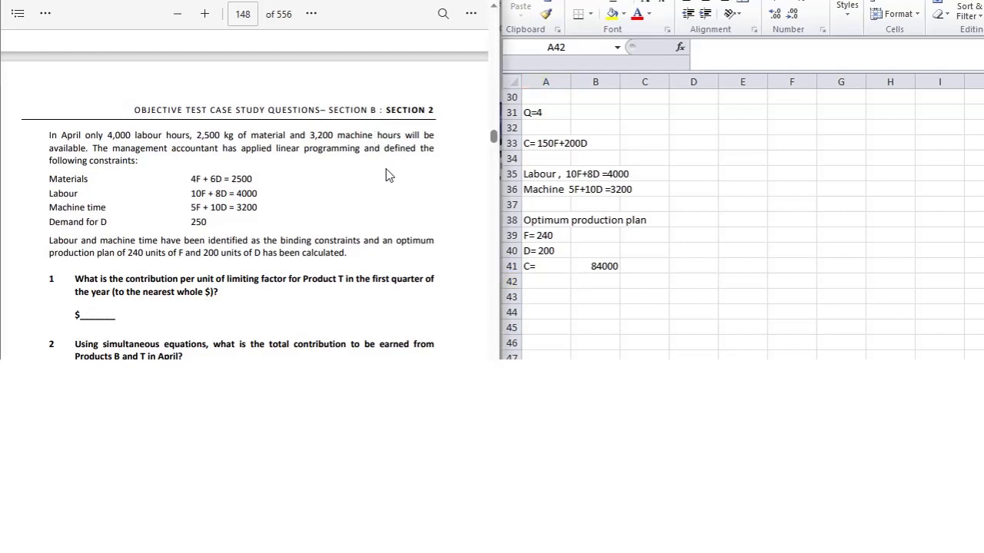
pyautogui.scroll(-2, 388, 175)
pyautogui.scroll(-9, 389, 176)
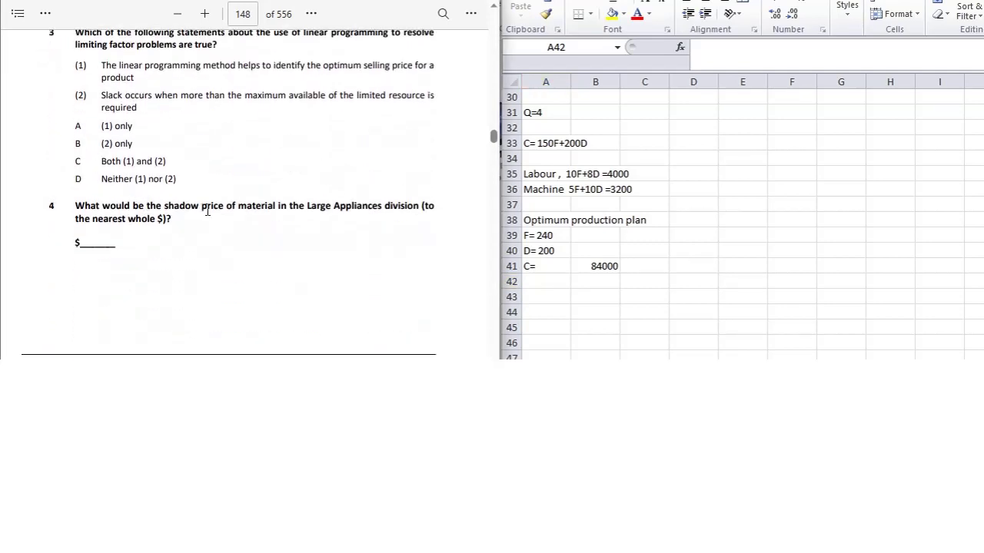
pyautogui.moveTo(237, 208); pyautogui.dragTo(277, 207)
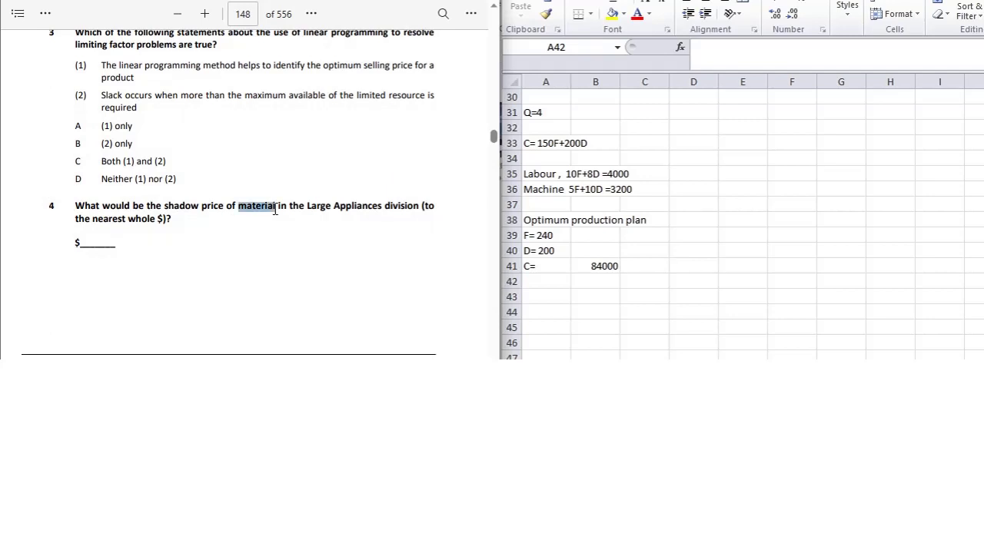
pyautogui.click(246, 169)
pyautogui.scroll(3, 246, 169)
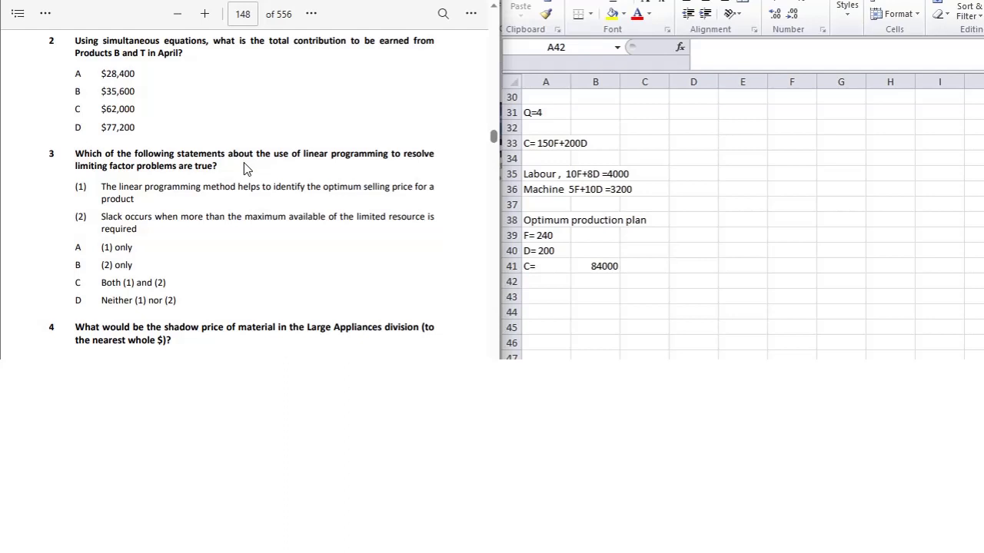
pyautogui.scroll(8, 244, 164)
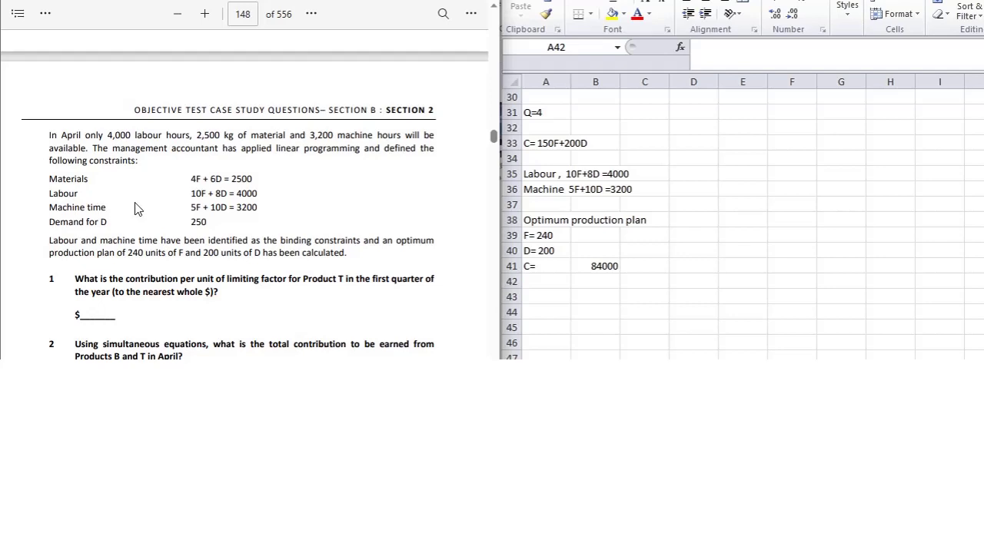
# Read question 5 and check its slack statement for Product D against the demand for D and the optimum production plan.
pyautogui.scroll(-5, 135, 209)
pyautogui.scroll(-7, 136, 209)
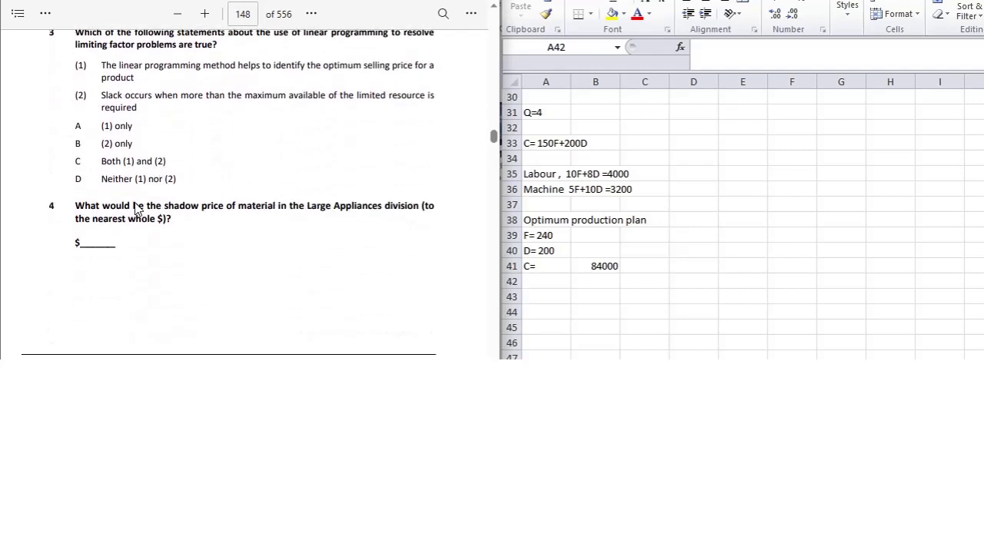
pyautogui.scroll(-10, 136, 209)
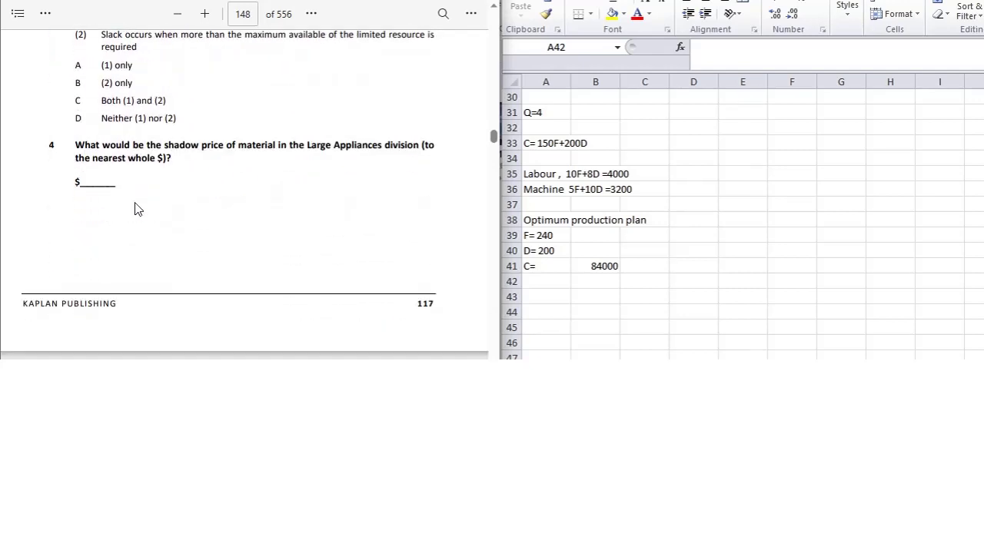
pyautogui.scroll(-1, 135, 209)
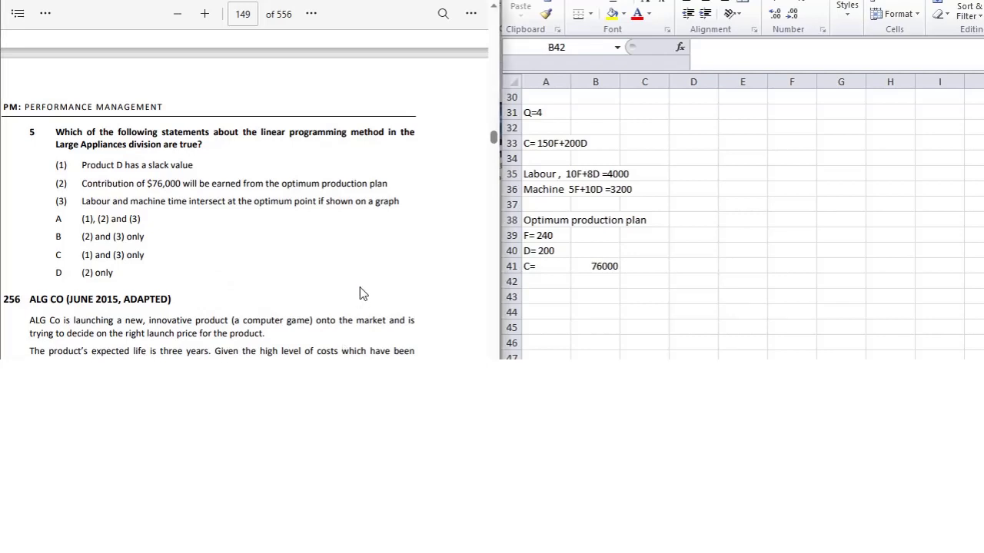
pyautogui.scroll(2, 360, 287)
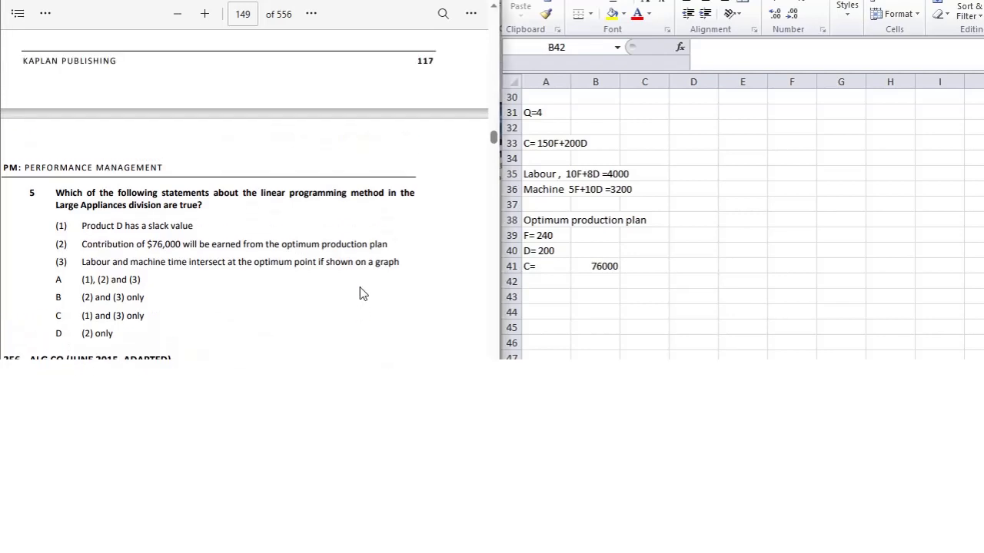
pyautogui.scroll(2, 360, 286)
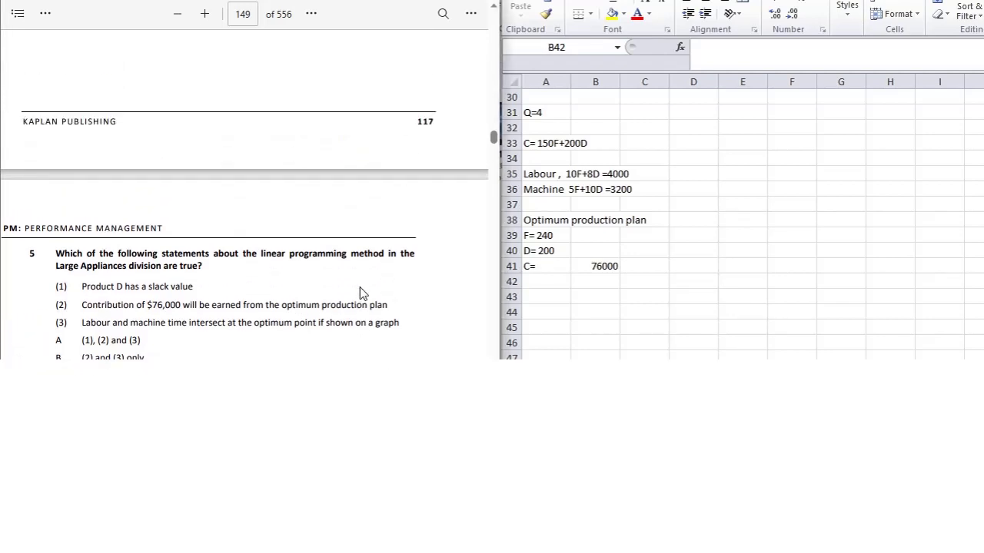
pyautogui.scroll(15, 360, 287)
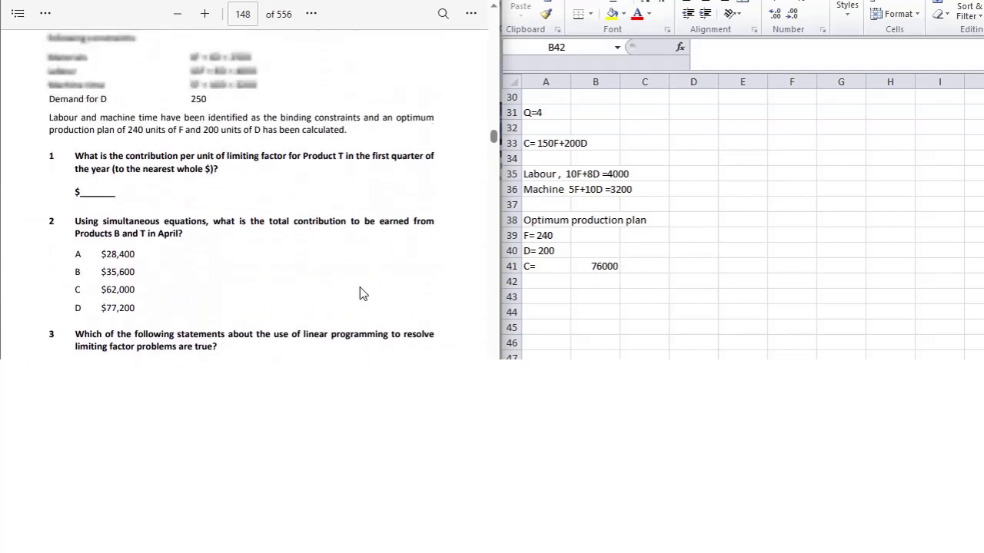
pyautogui.scroll(3, 363, 294)
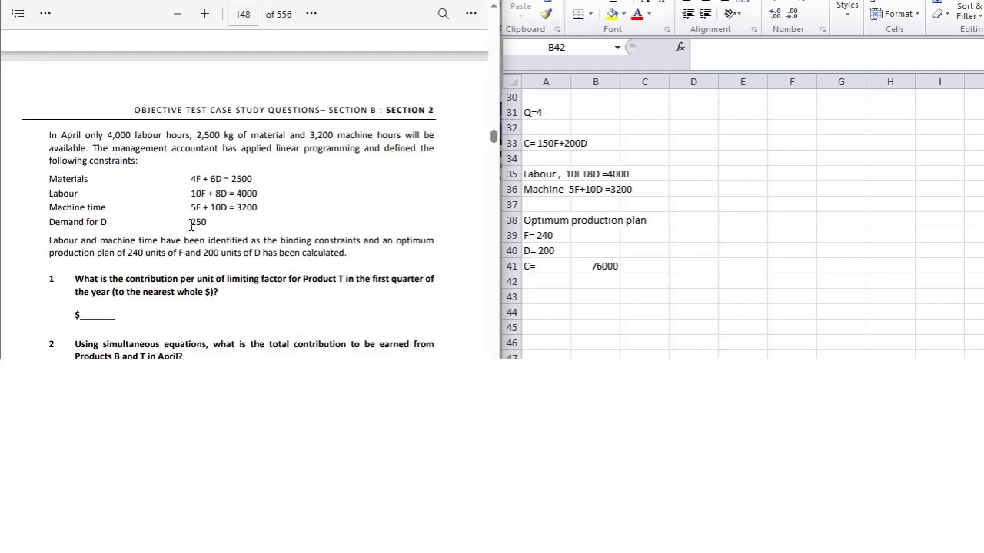
pyautogui.moveTo(190, 222); pyautogui.dragTo(212, 224)
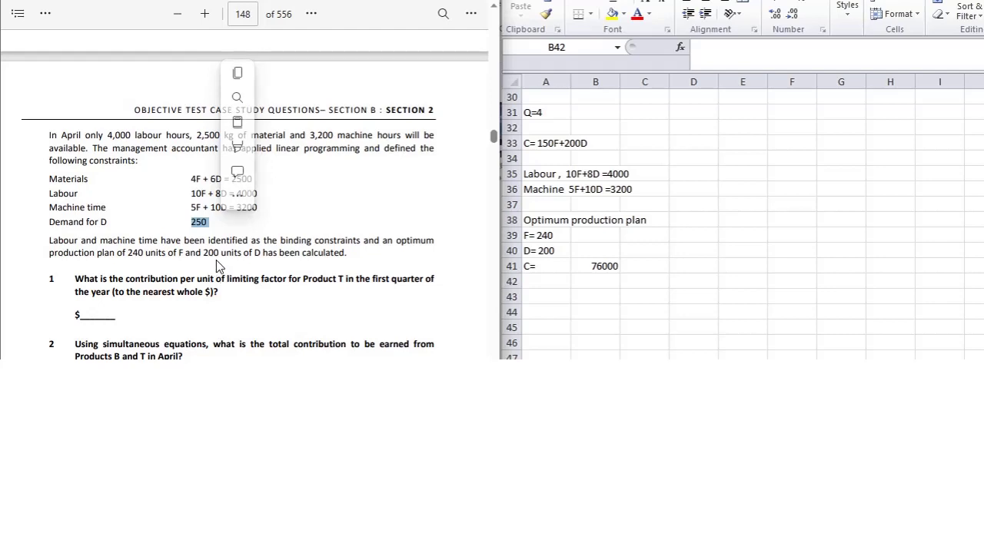
pyautogui.click(216, 260)
# Check question 5's statement about the optimum plan's contribution against the contribution formula in B41.
pyautogui.scroll(-3, 217, 260)
pyautogui.scroll(-4, 217, 260)
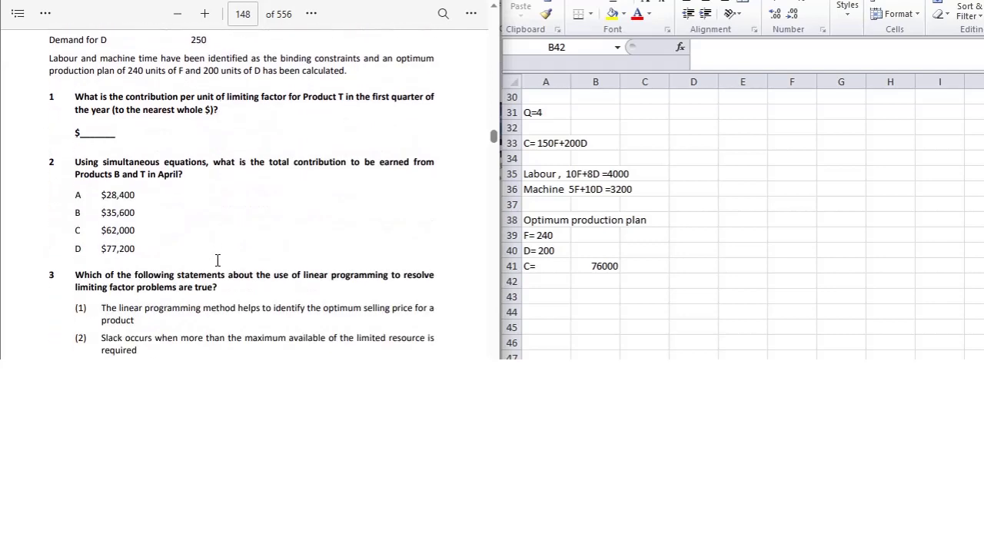
pyautogui.scroll(-9, 218, 261)
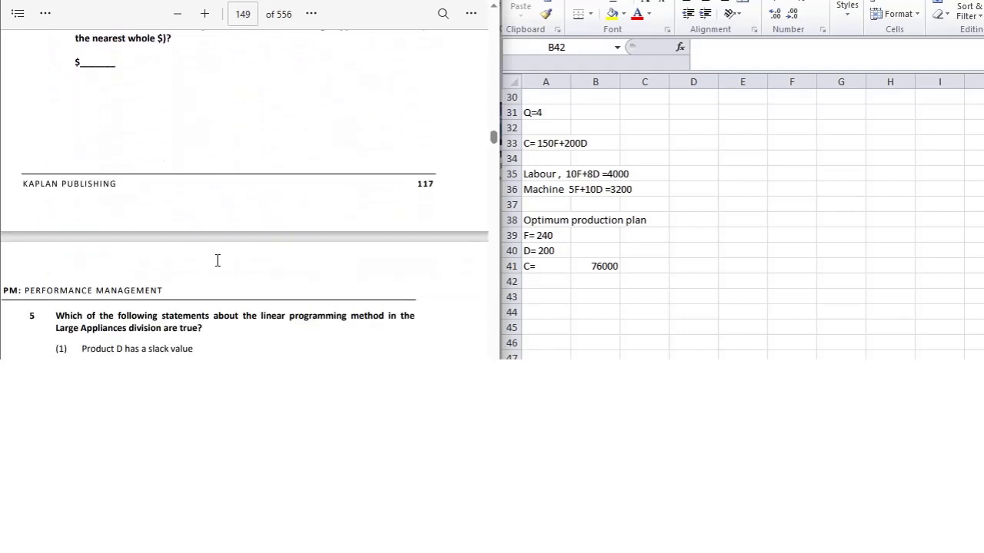
pyautogui.scroll(3, 217, 261)
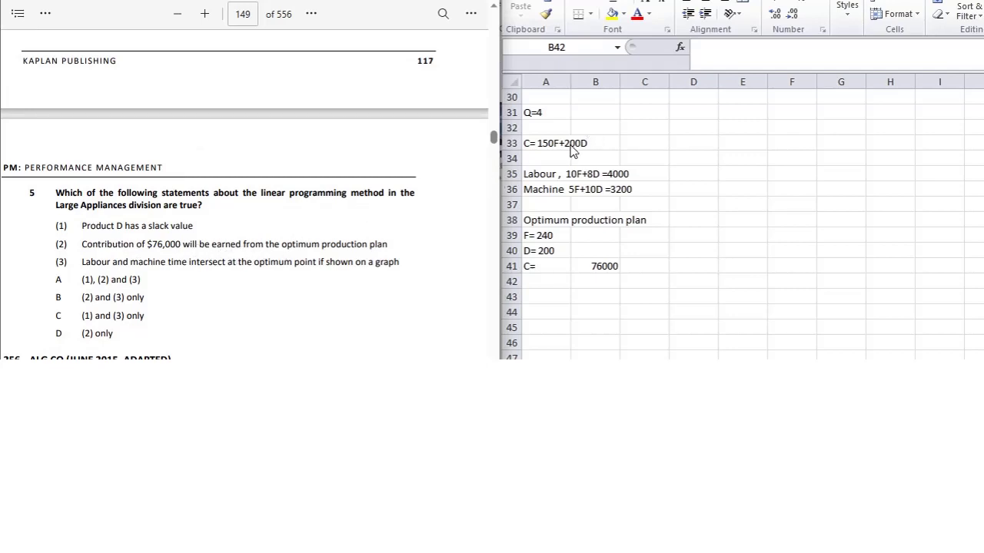
pyautogui.click(588, 276)
pyautogui.click(589, 266)
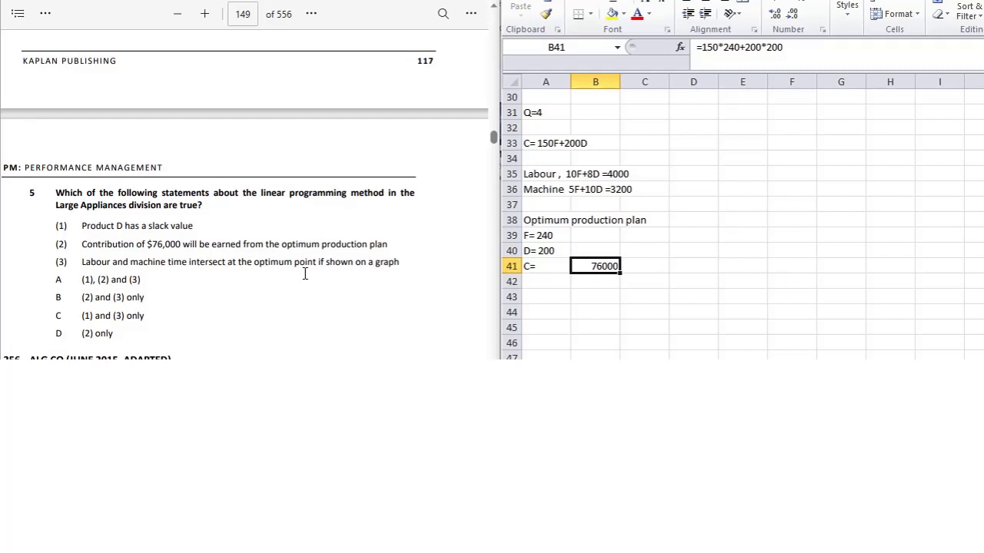
# Check question 5's statement about labour and machine time intersecting against the binding constraints in the case text.
pyautogui.scroll(3, 302, 239)
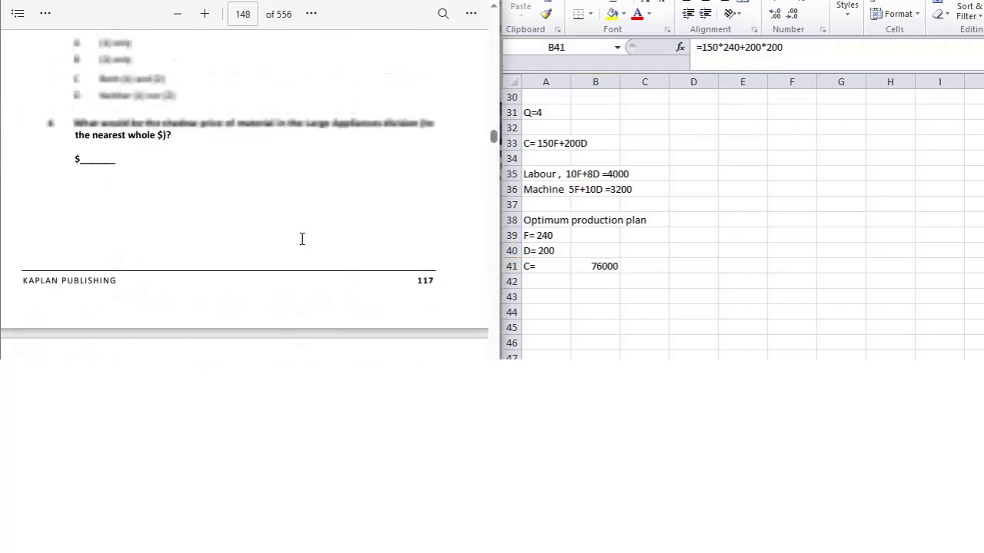
pyautogui.scroll(5, 302, 239)
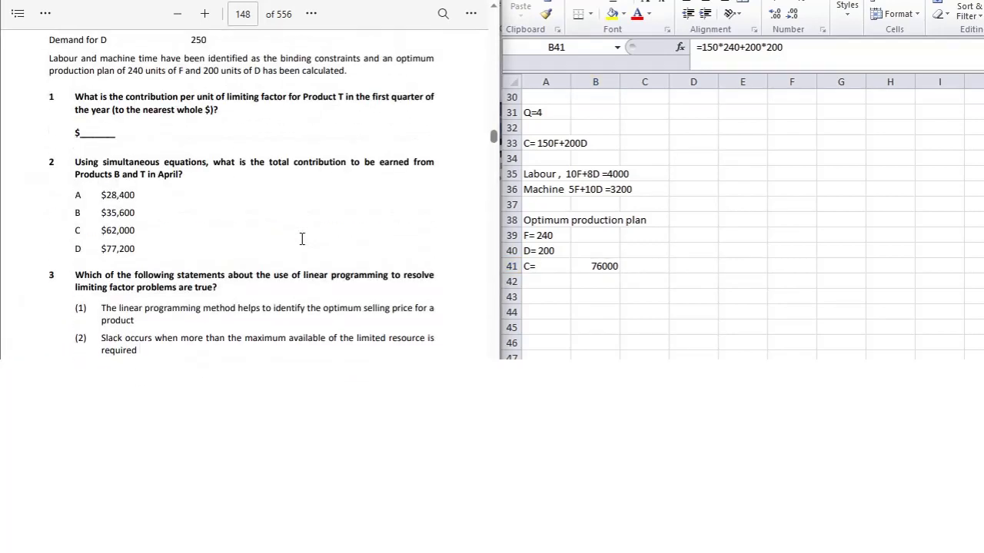
pyautogui.scroll(1, 302, 239)
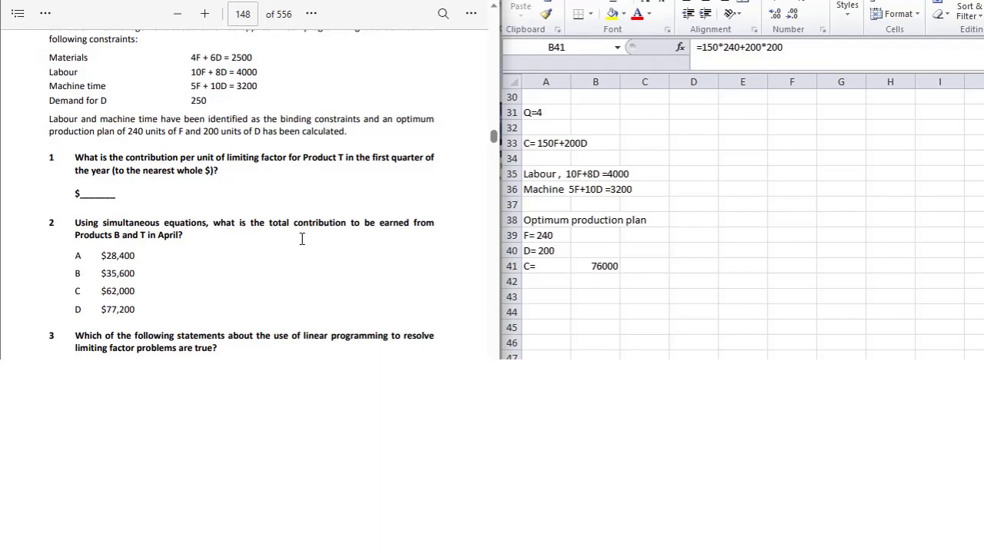
pyautogui.scroll(-10, 260, 216)
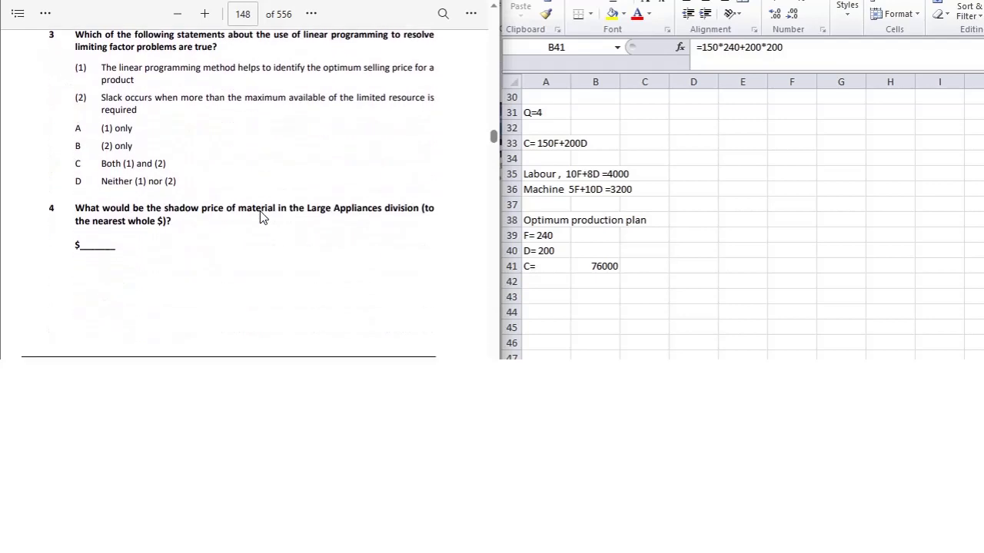
pyautogui.scroll(-3, 259, 217)
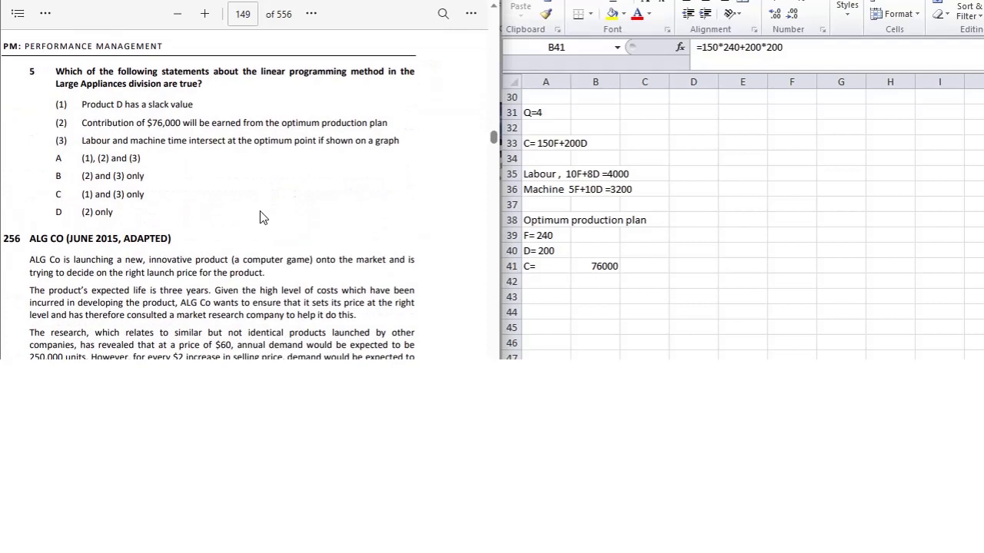